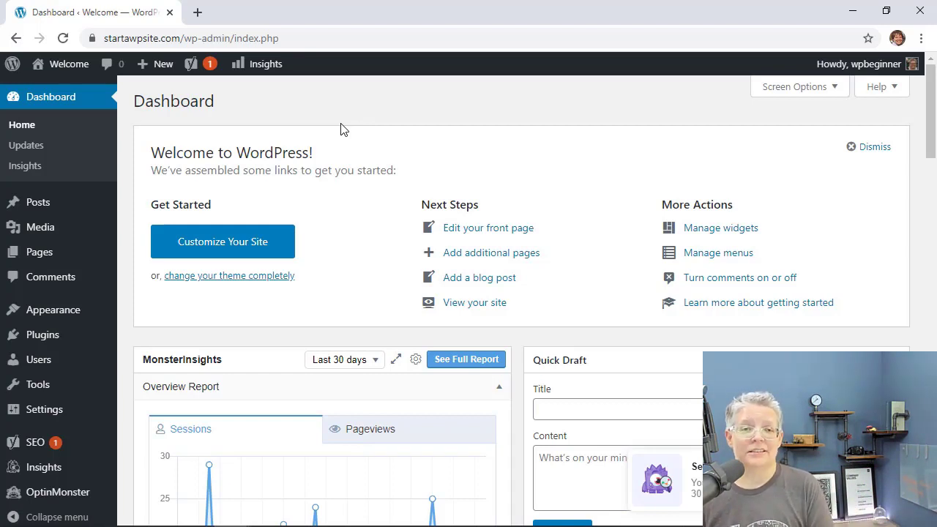
Load wpforms.com in a new browser tab, then switch back to the WordPress Dashboard tab.
scroll(349, 330, "down", 1)
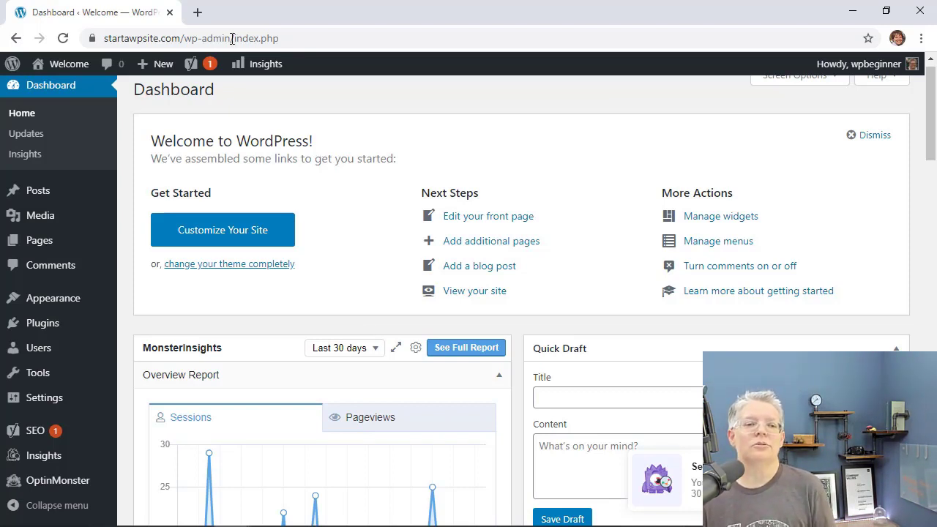
left_click(197, 13)
type("wpf")
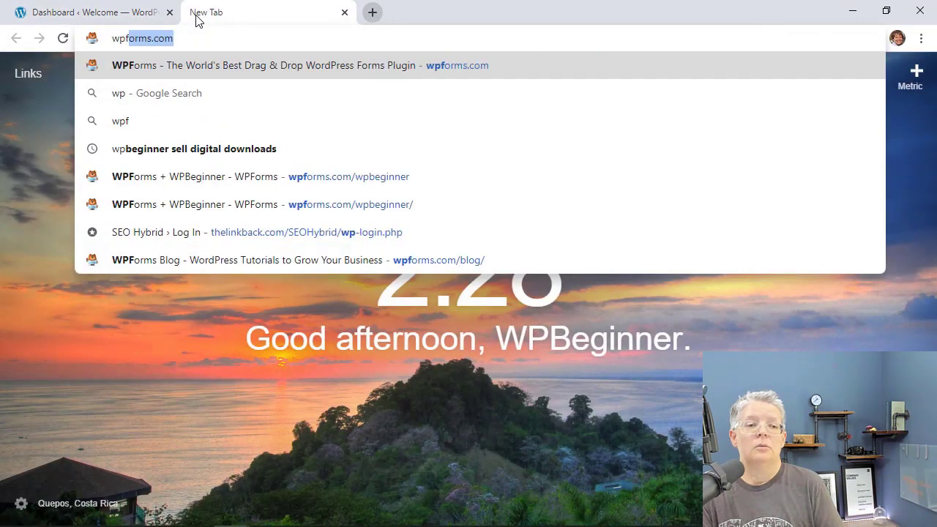
key("Return")
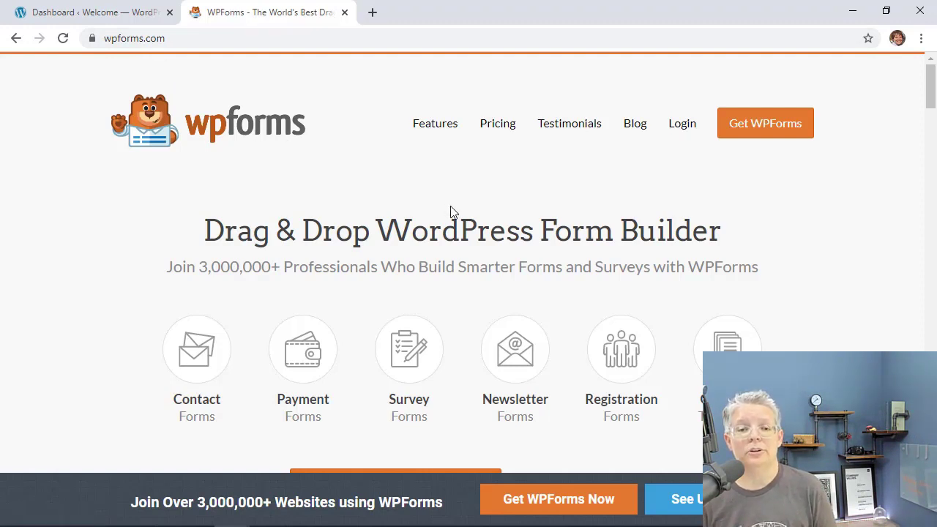
left_click(97, 11)
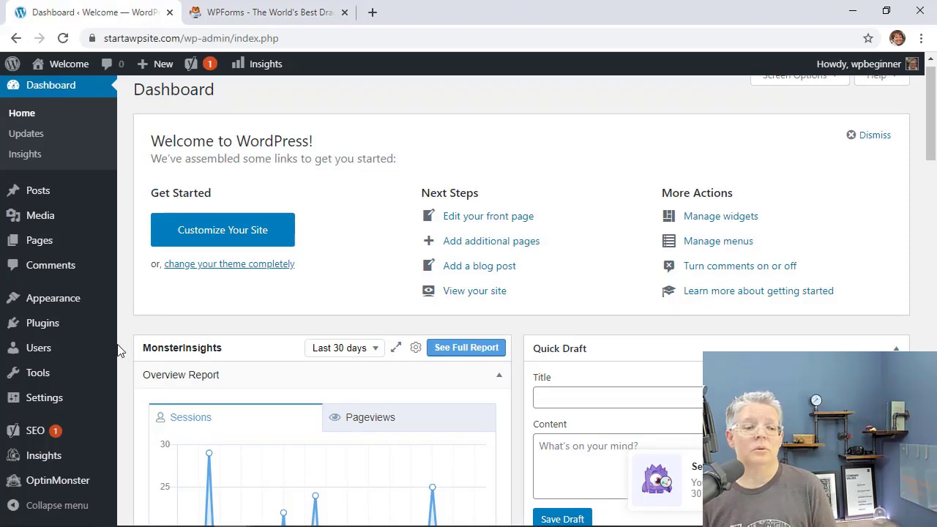
Upload wpforms.zip as a new plugin and start installing it.
mouse_move(55, 330)
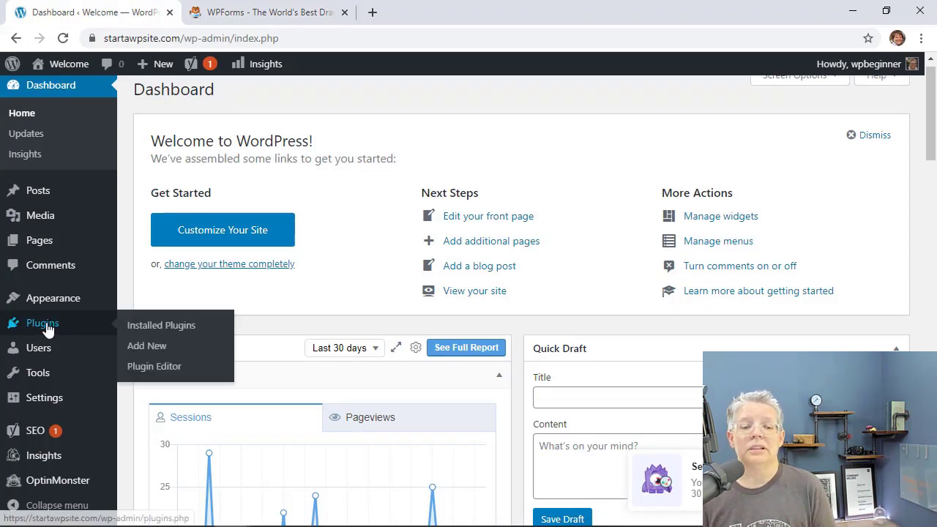
left_click(144, 346)
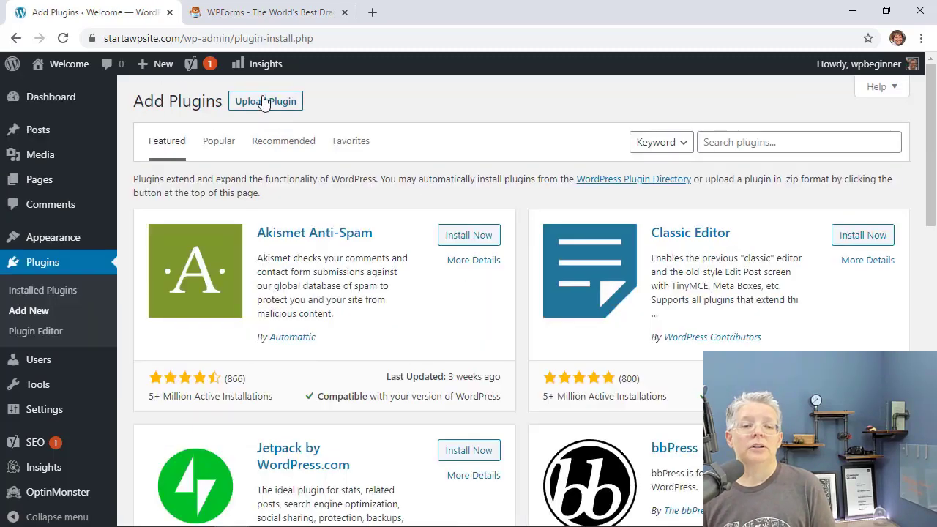
left_click(259, 102)
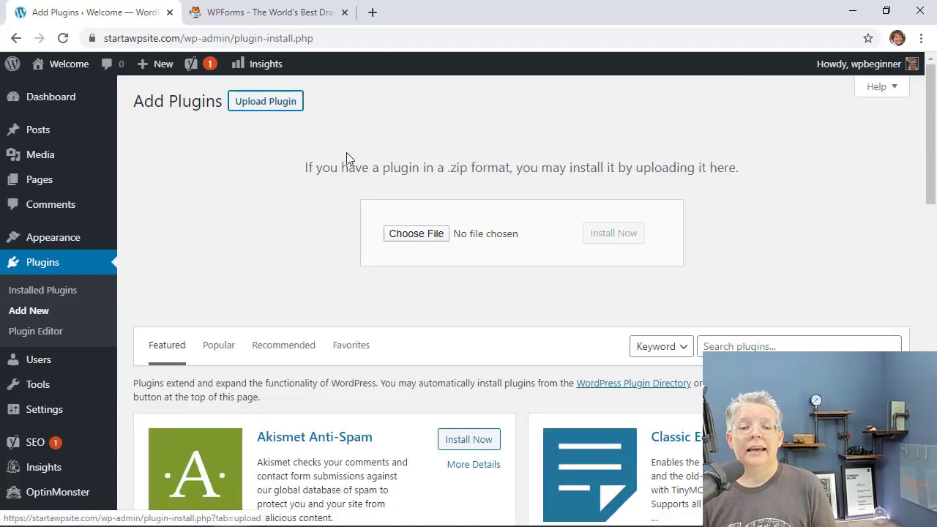
left_click(431, 233)
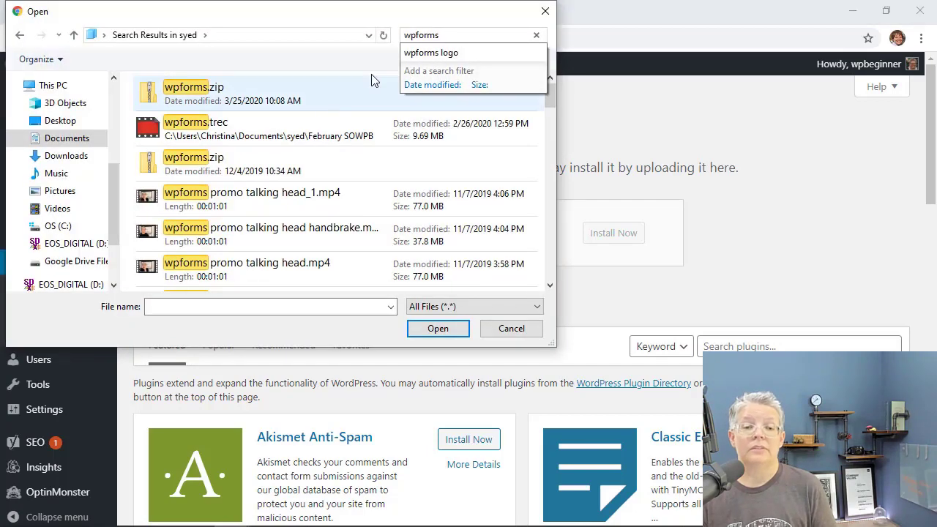
left_click(319, 107)
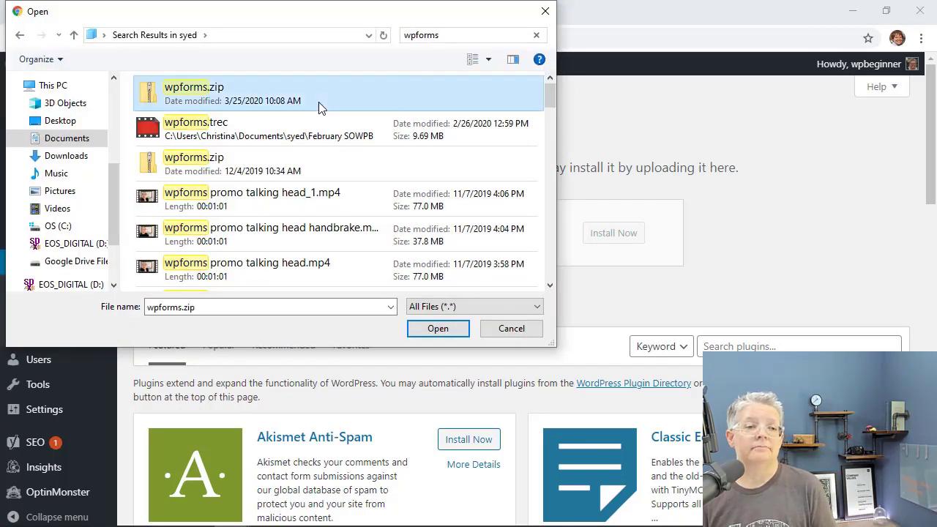
left_click(437, 328)
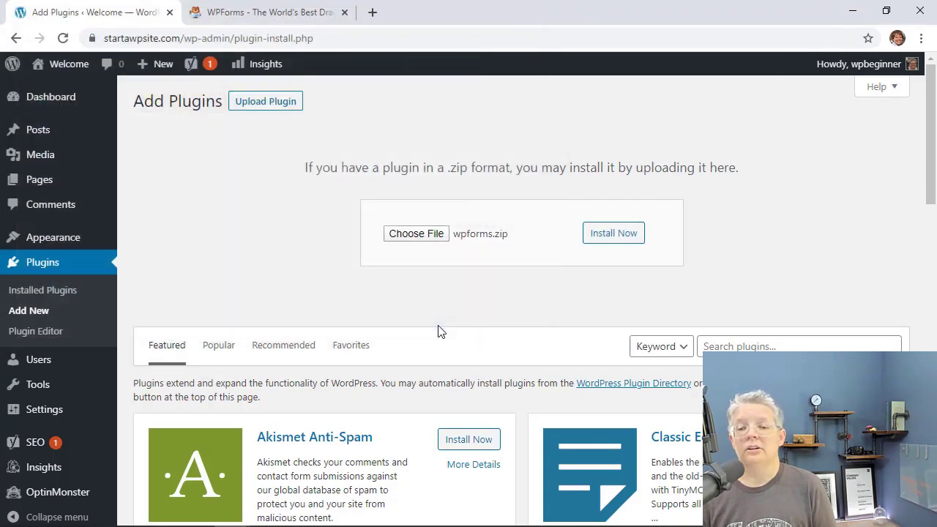
left_click(623, 236)
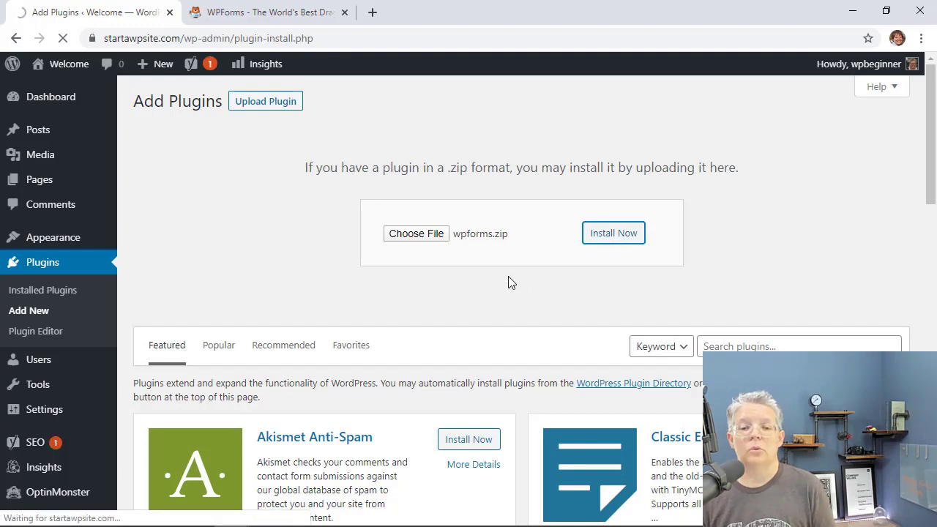
Activate the newly installed WPForms plugin and go to WPForms Settings.
left_click(173, 207)
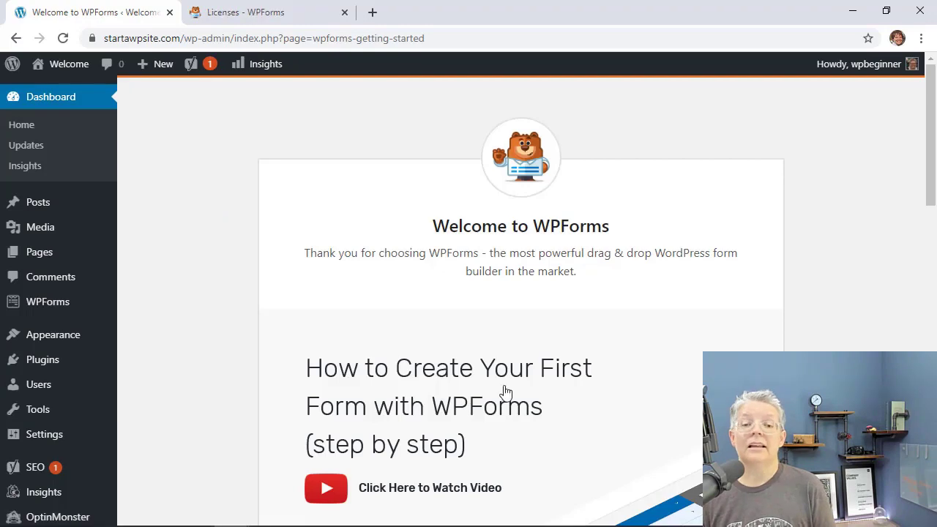
scroll(442, 324, "down", 2)
scroll(439, 324, "down", 3)
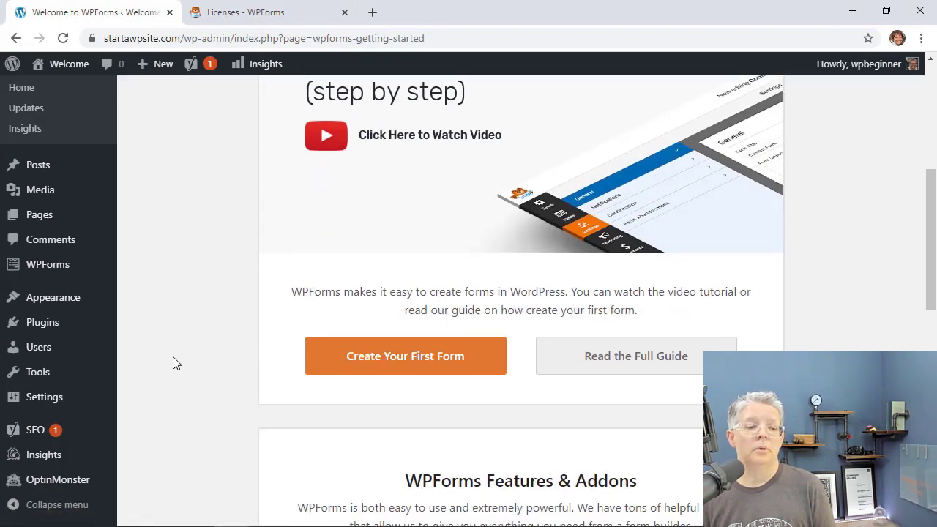
mouse_move(35, 268)
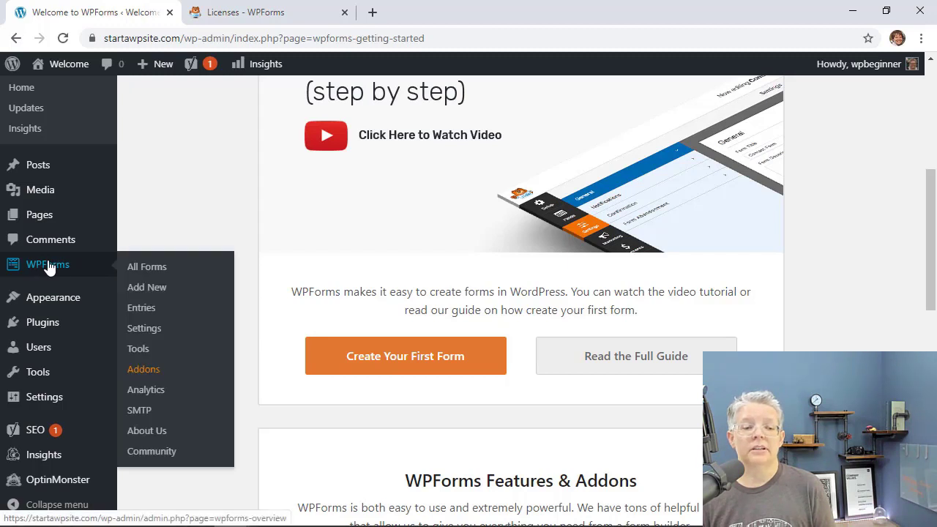
left_click(145, 330)
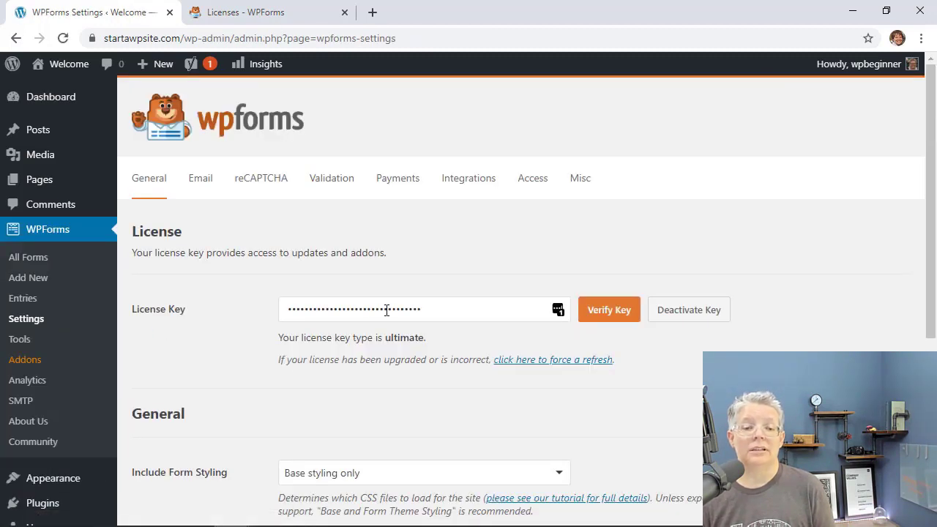
Copy the account's license key from the WPForms Licenses page into the License Key field and verify it.
left_click(255, 9)
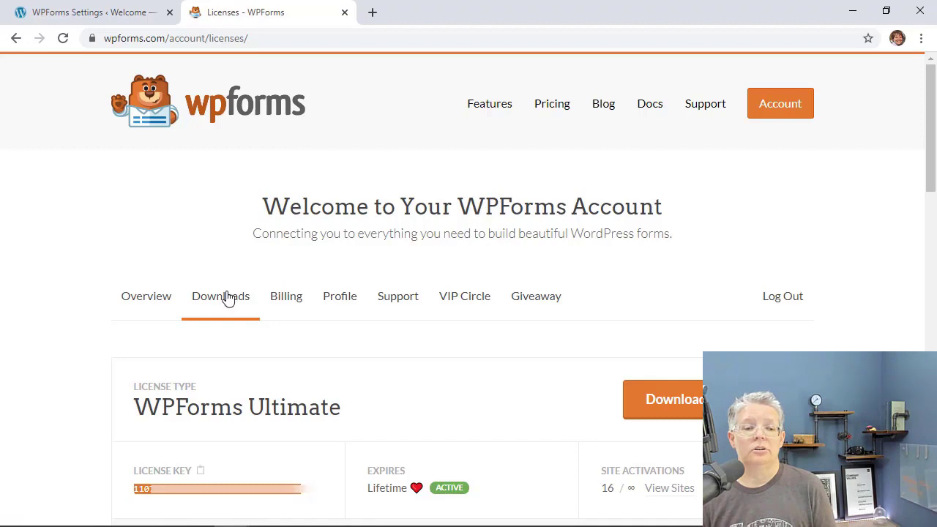
left_click(201, 470)
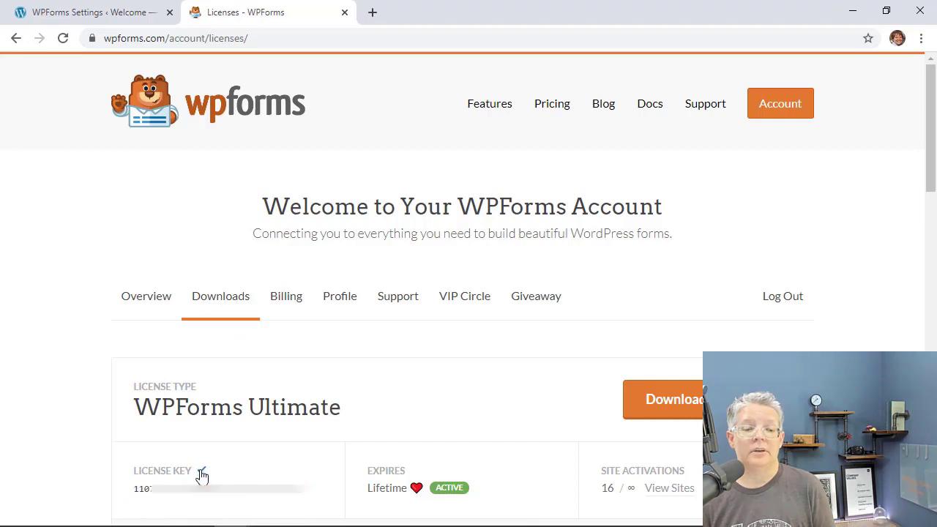
left_click(63, 14)
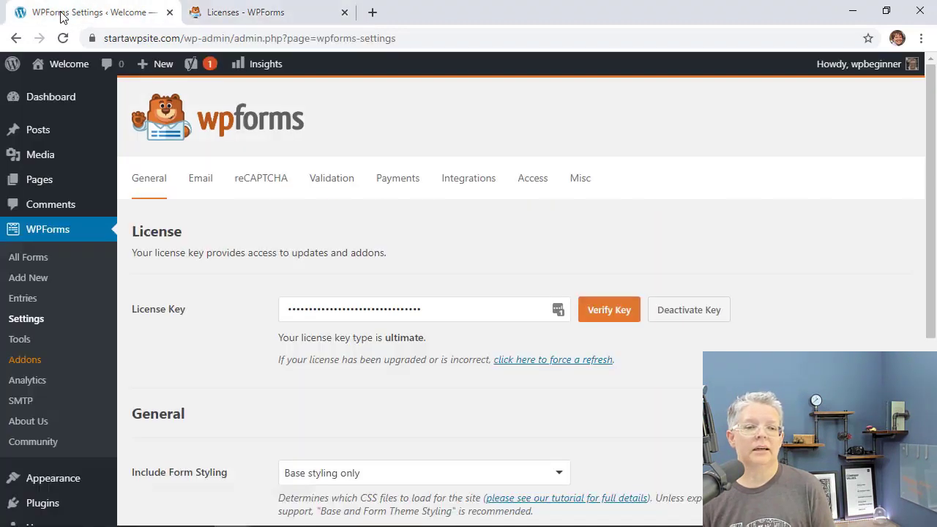
left_click_drag(426, 303, 276, 310)
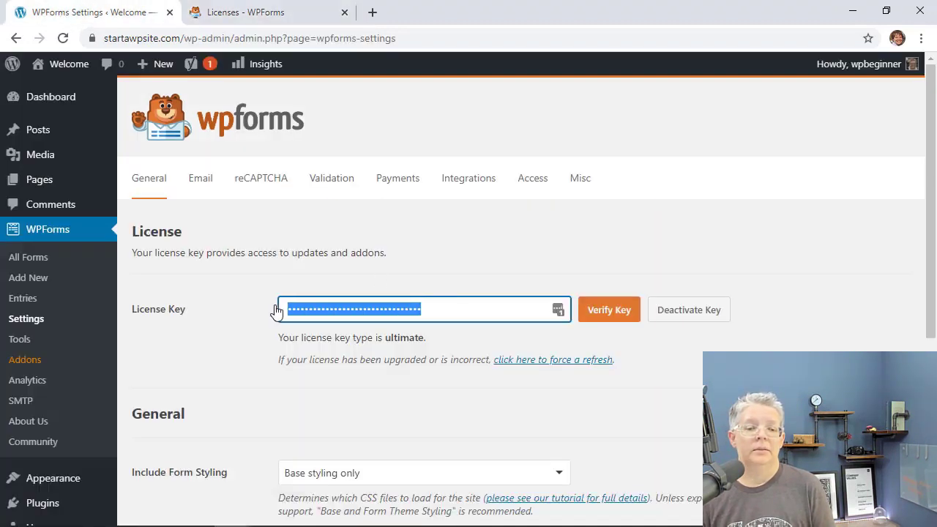
right_click(319, 301)
left_click(339, 316)
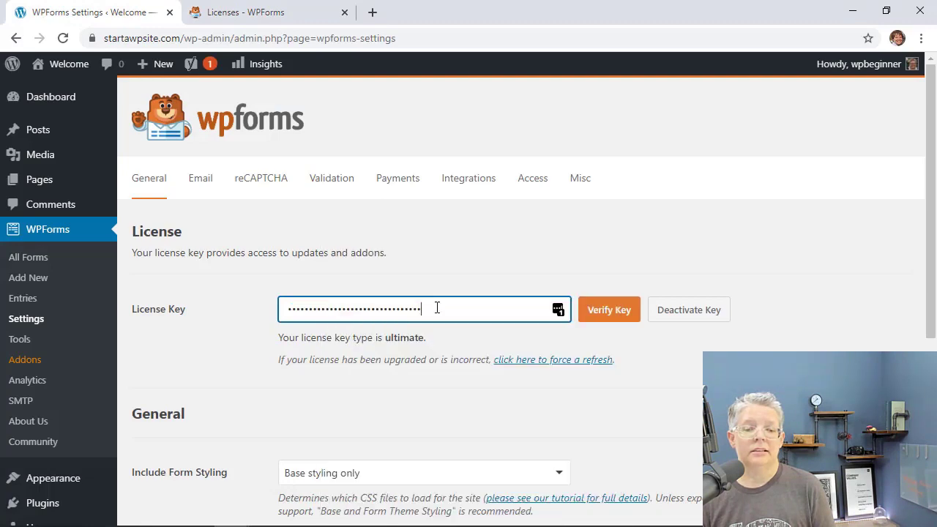
left_click(609, 320)
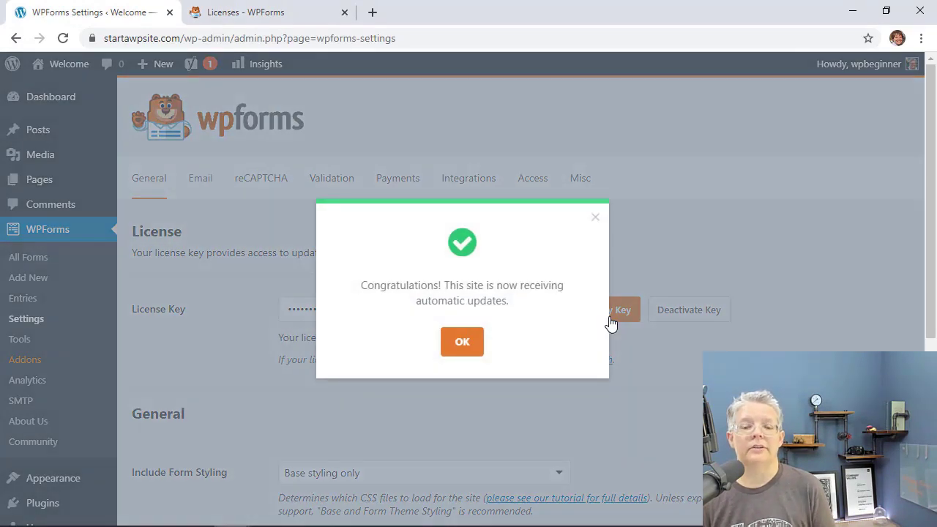
left_click(463, 341)
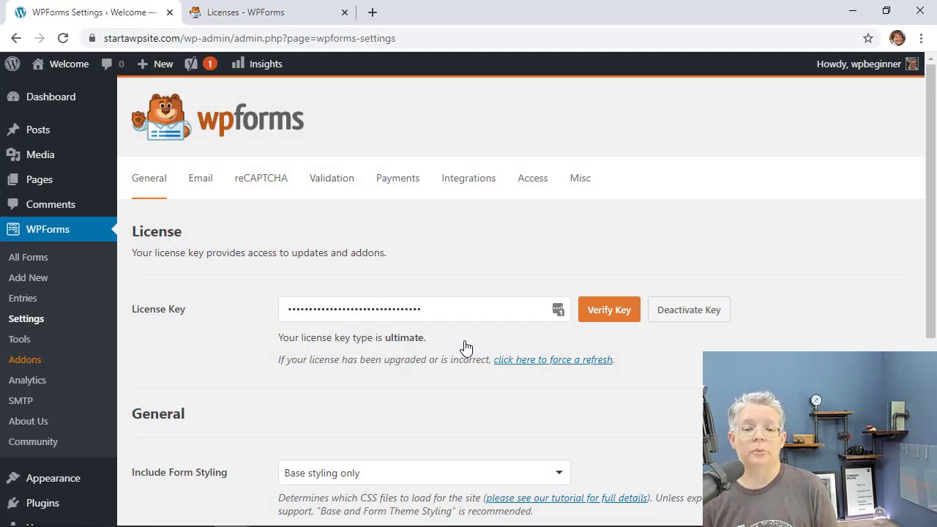
scroll(466, 345, "down", 1)
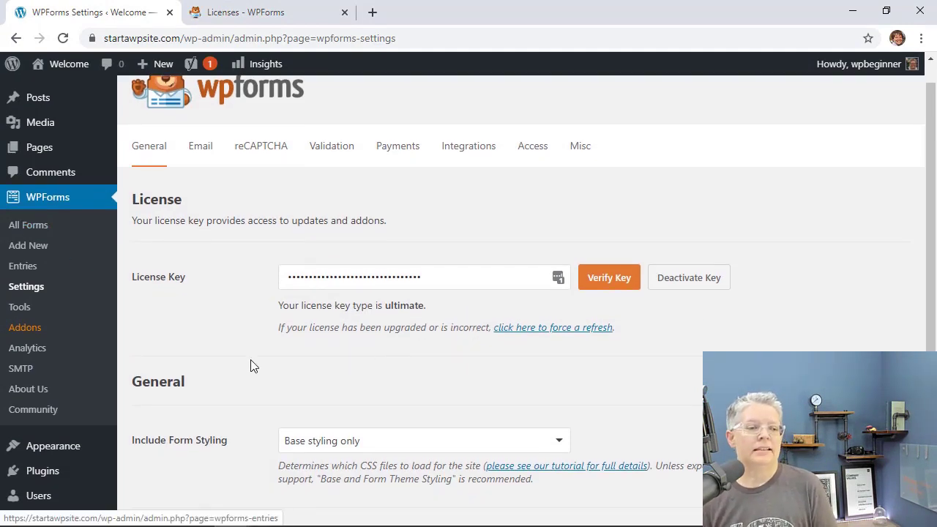
Install the Form Templates Pack addon from the WPForms Addons page.
left_click(26, 332)
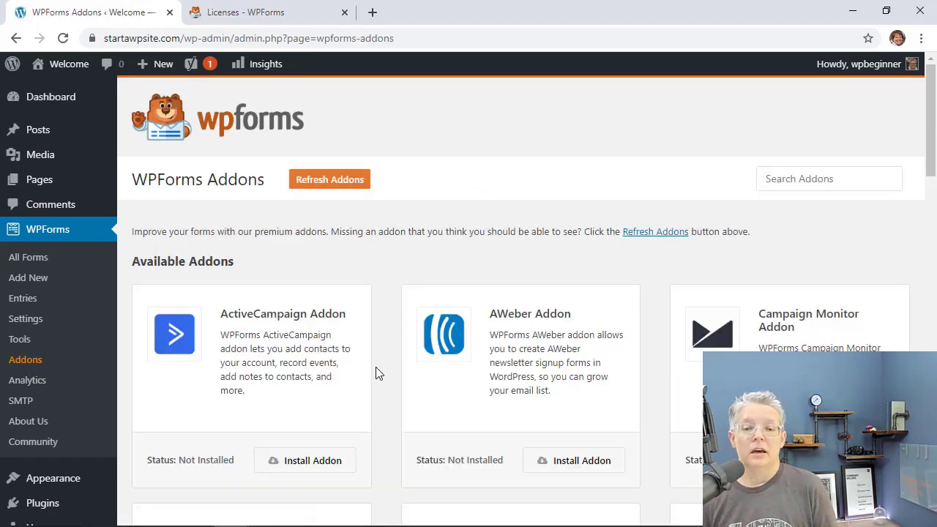
scroll(376, 368, "down", 6)
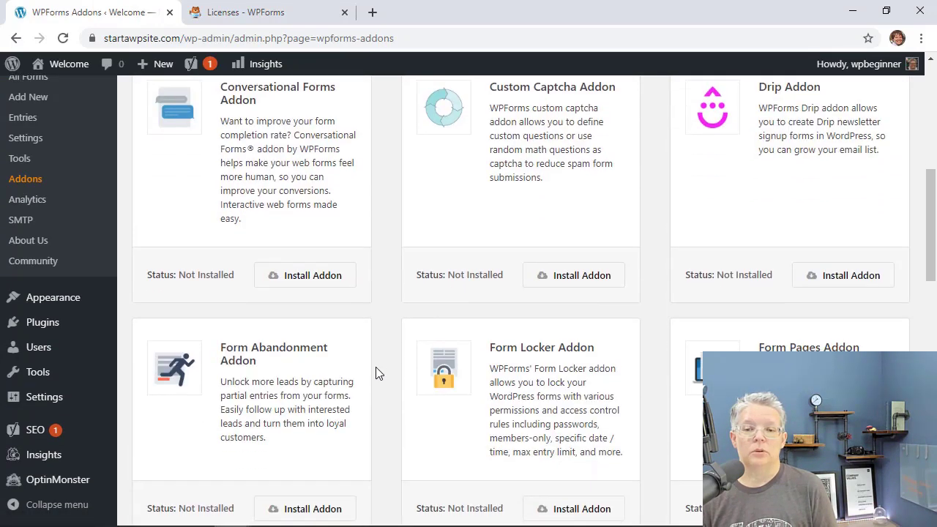
scroll(375, 369, "down", 4)
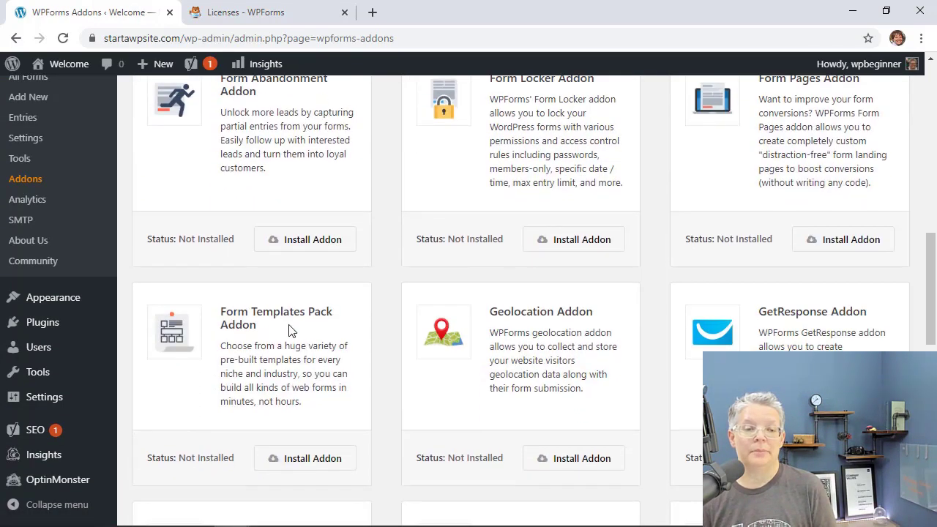
scroll(291, 331, "down", 1)
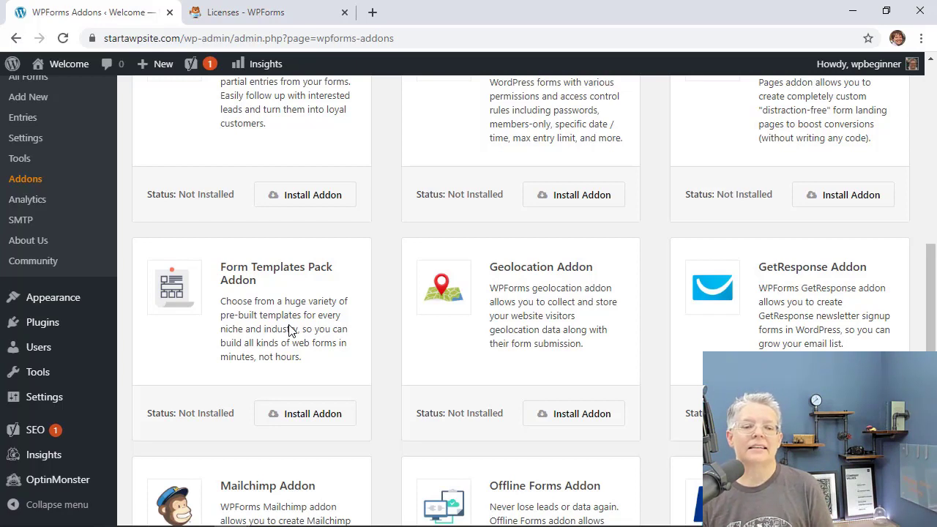
left_click(304, 415)
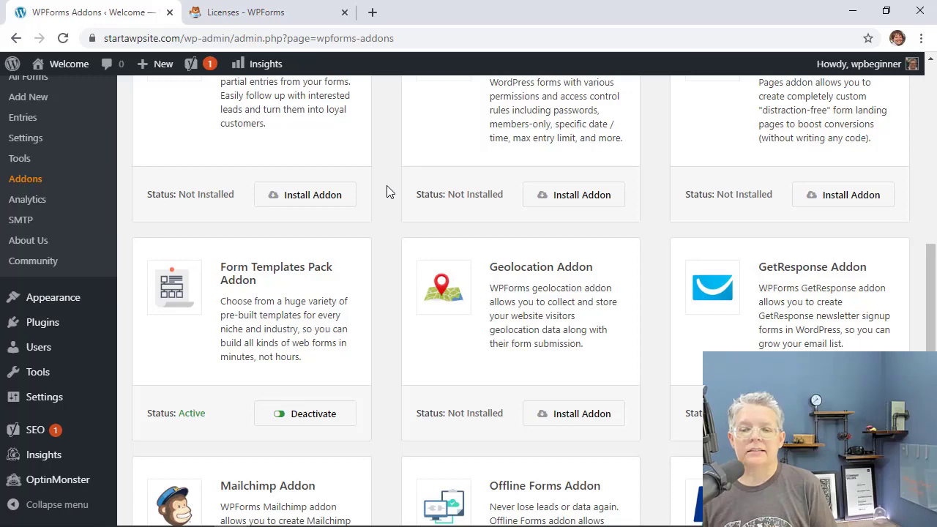
Install the PayPal Standard Addon.
scroll(388, 191, "down", 3)
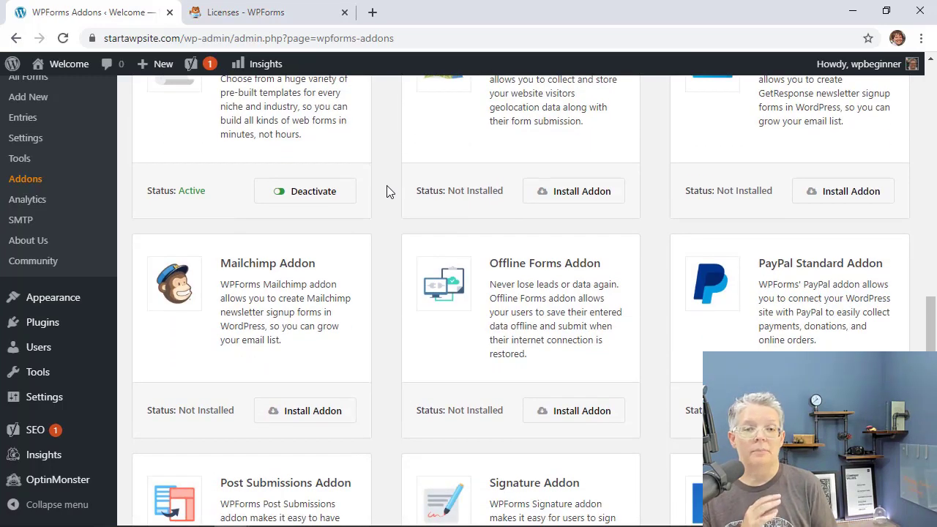
scroll(387, 192, "down", 1)
scroll(388, 191, "down", 1)
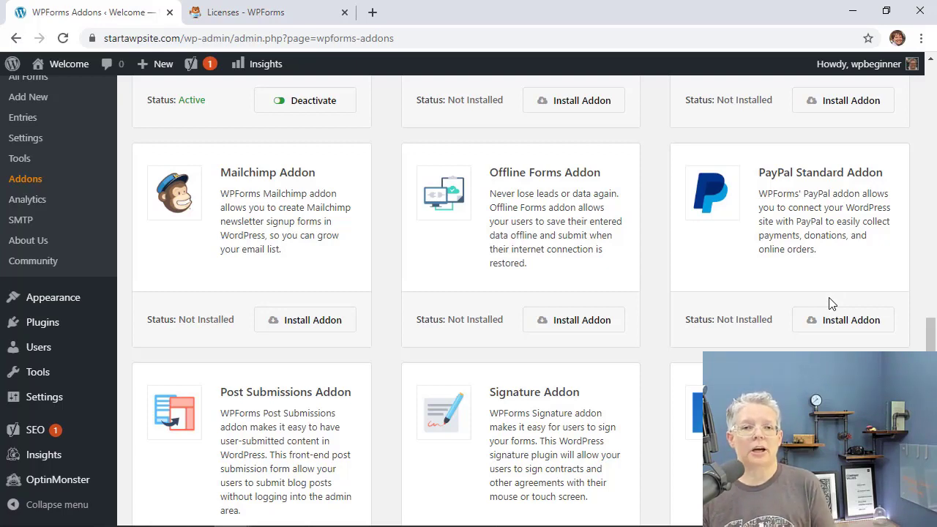
left_click(842, 323)
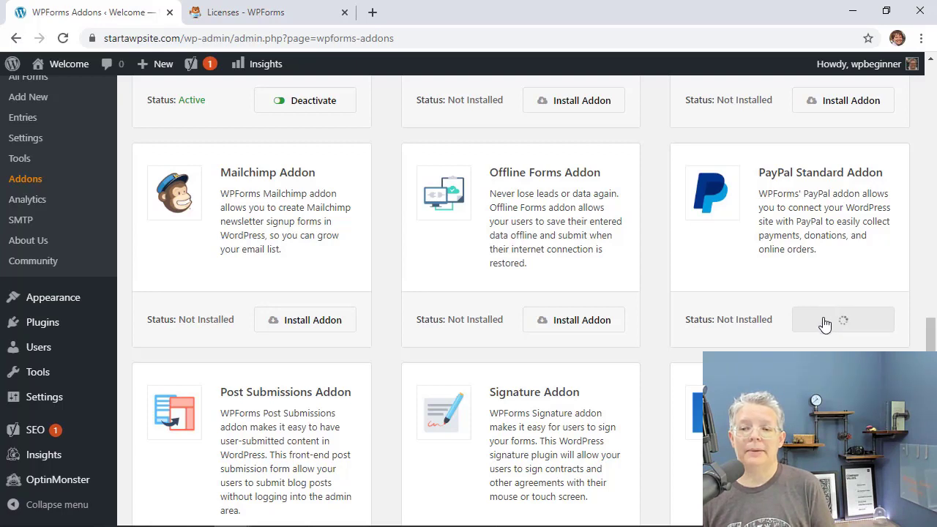
scroll(825, 322, "down", 1)
scroll(825, 324, "down", 3)
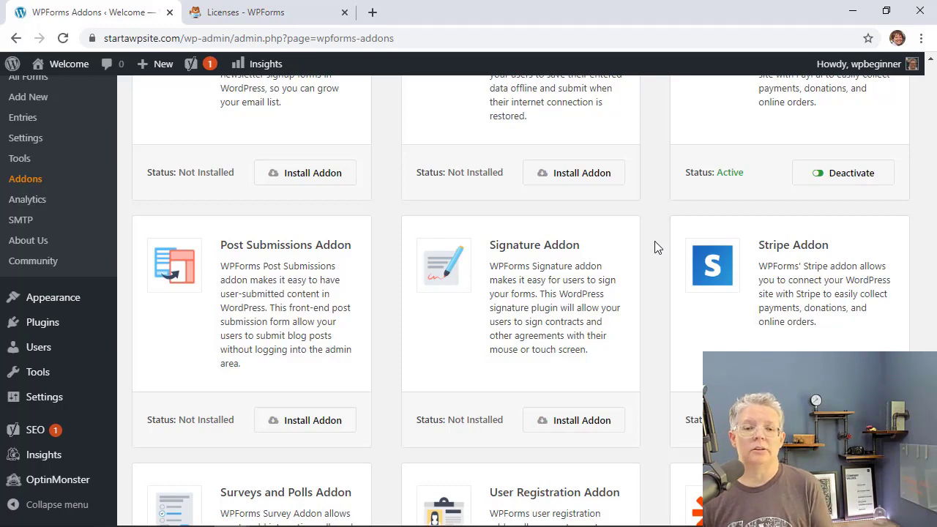
scroll(644, 267, "up", 2)
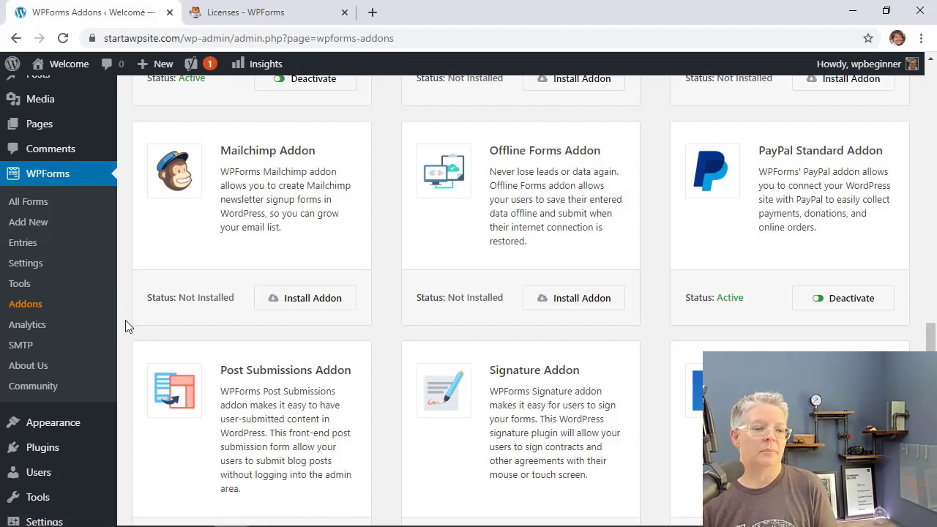
Start a new WPForms form named 'Food Order Form'.
left_click(28, 226)
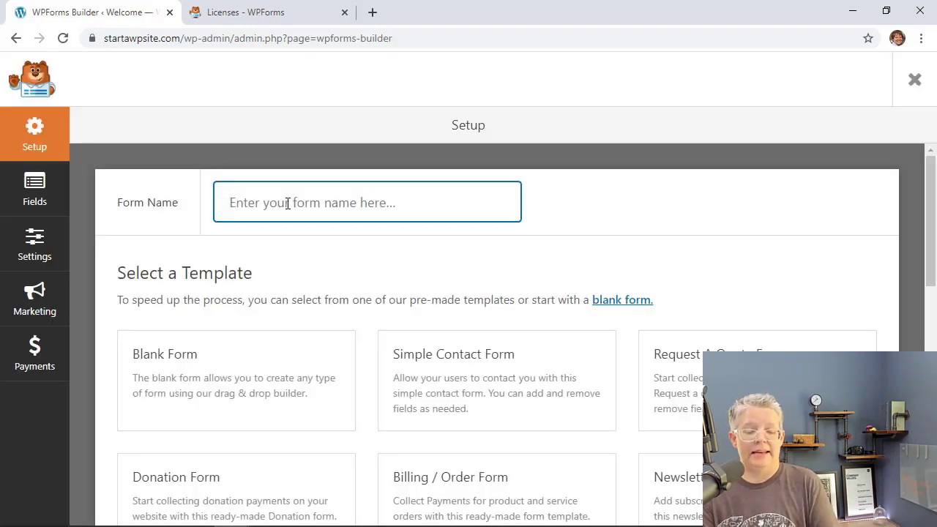
type("Food Order Form")
scroll(359, 278, "down", 2)
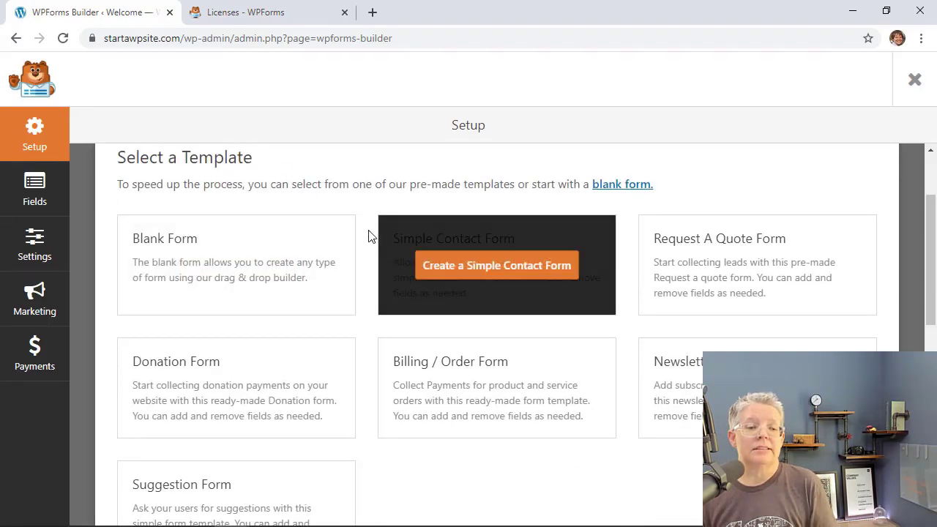
scroll(383, 464, "down", 1)
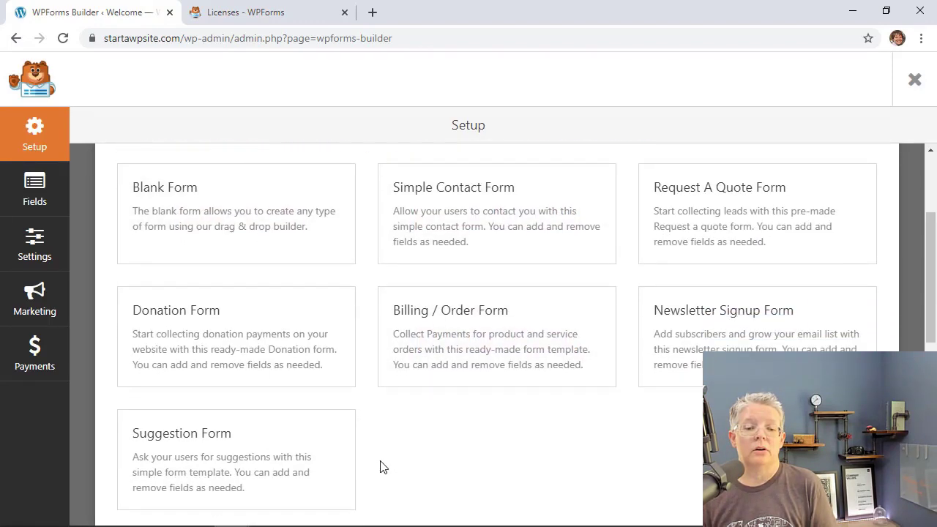
scroll(414, 454, "down", 1)
scroll(414, 453, "down", 1)
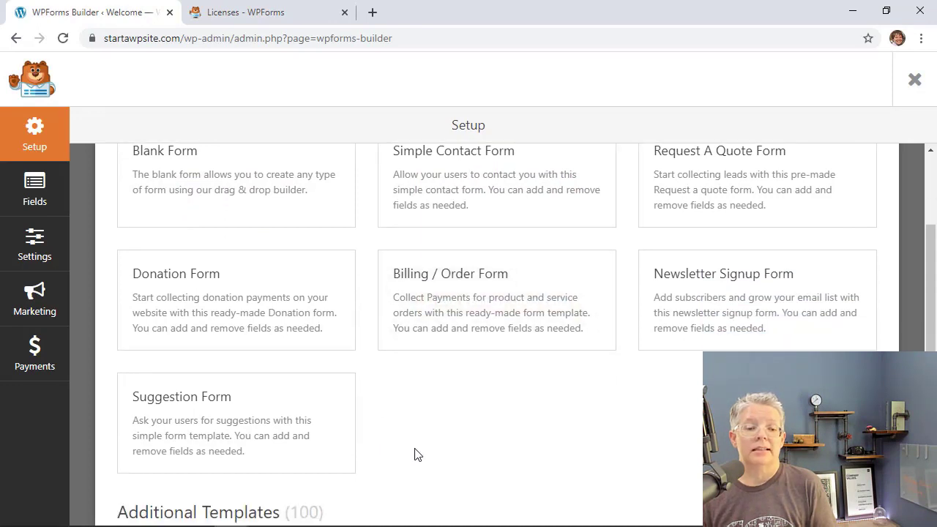
Search the Additional Templates for 'take'.
scroll(414, 453, "down", 1)
scroll(414, 453, "down", 2)
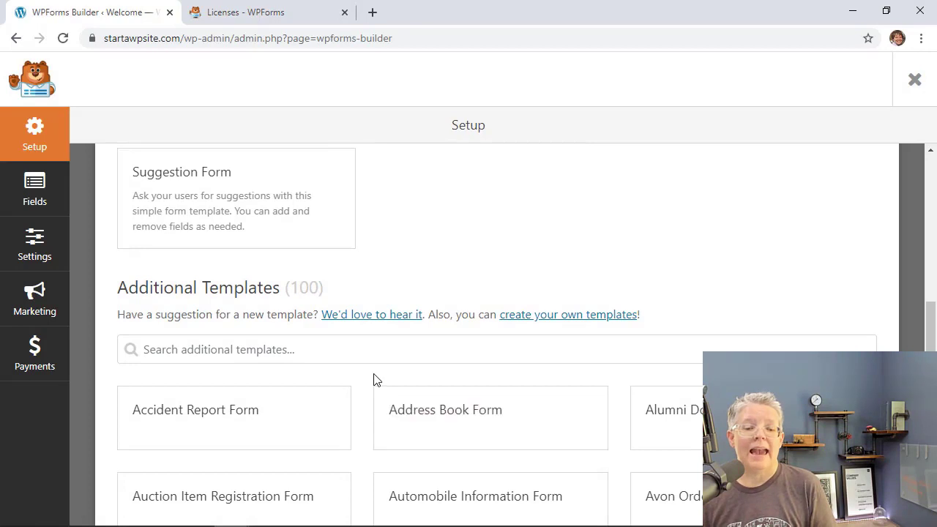
scroll(352, 435, "down", 3)
scroll(352, 435, "down", 2)
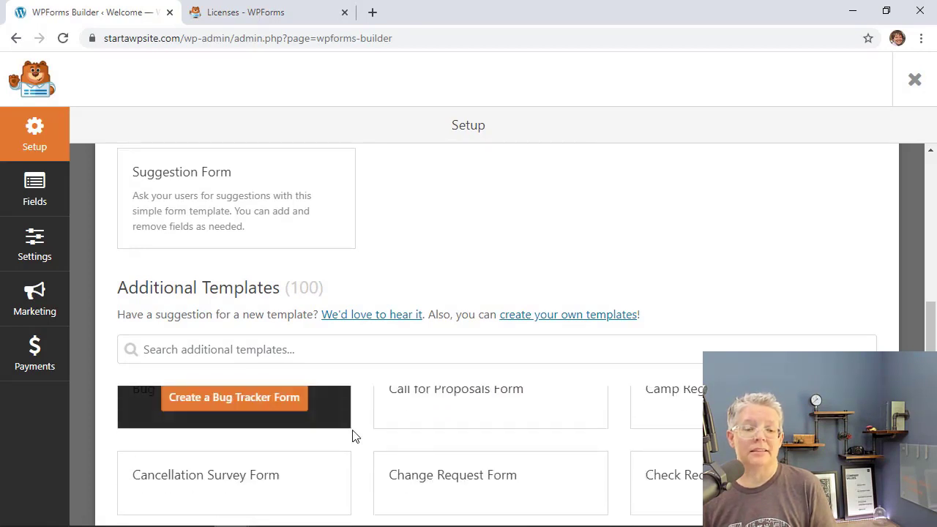
scroll(356, 476, "up", 5)
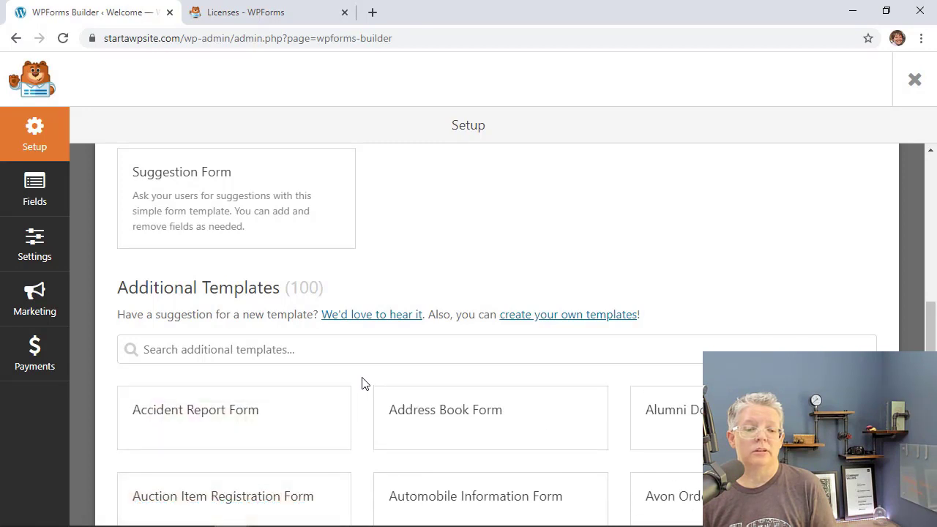
scroll(361, 382, "down", 2)
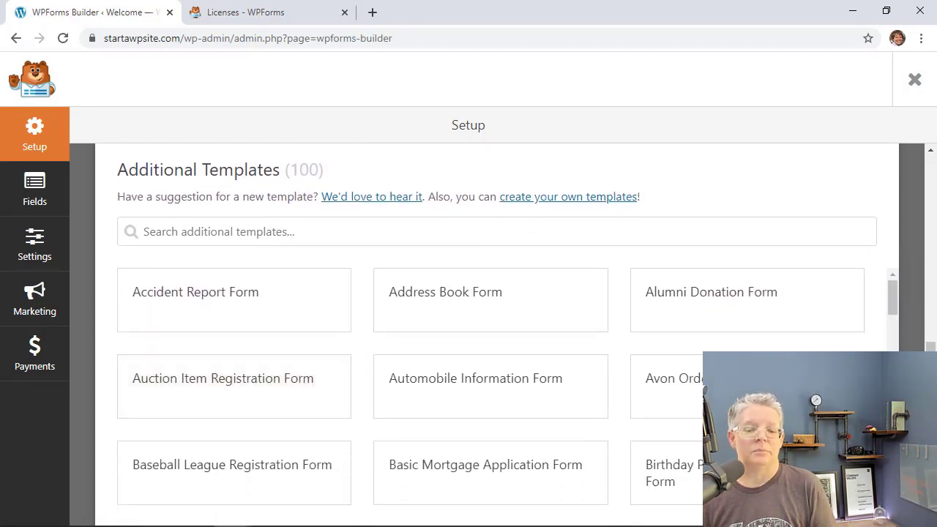
left_click(188, 232)
type("take")
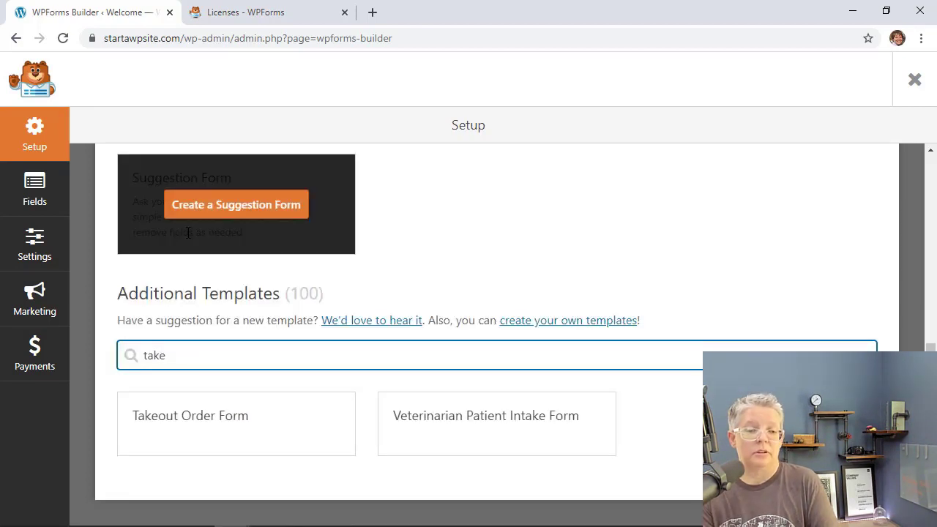
Create the form from the Takeout Order Form template and select its pizza type dropdown for editing.
left_click(218, 426)
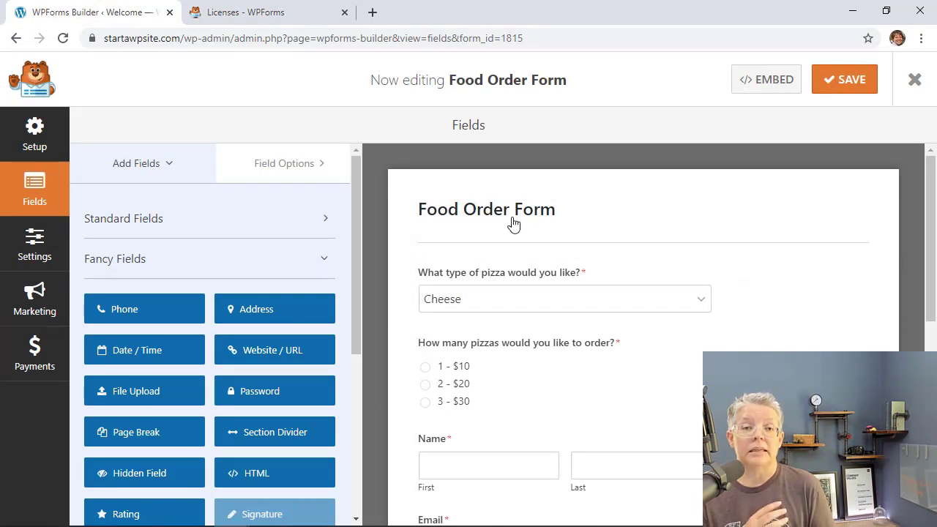
scroll(536, 357, "down", 2)
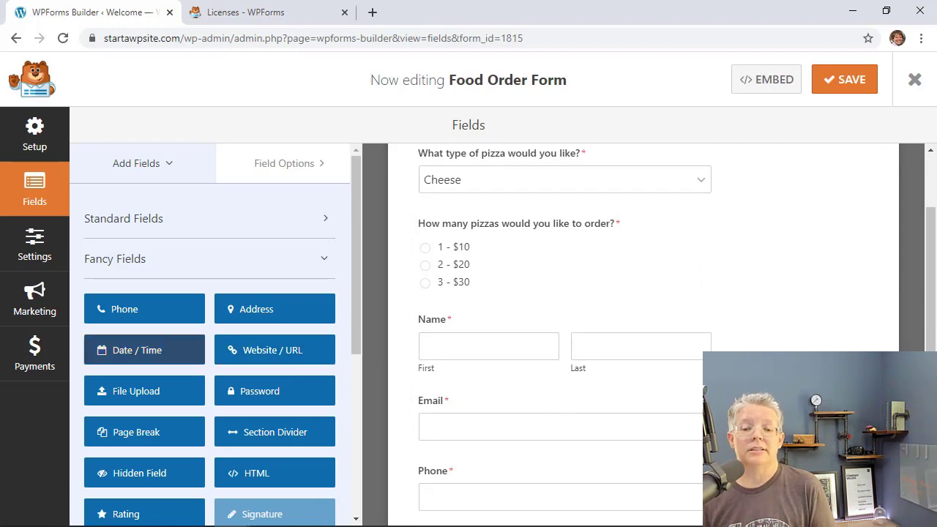
scroll(510, 243, "up", 1)
left_click(511, 242)
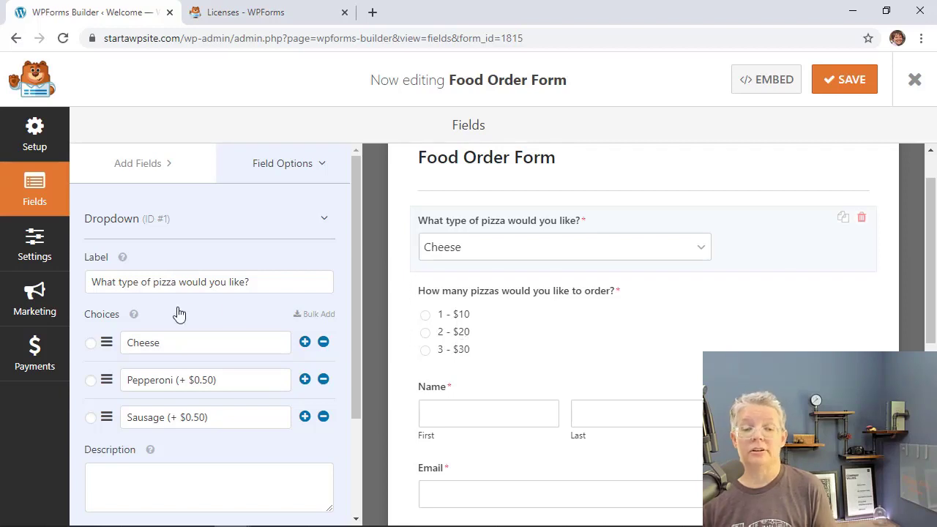
scroll(192, 305, "down", 3)
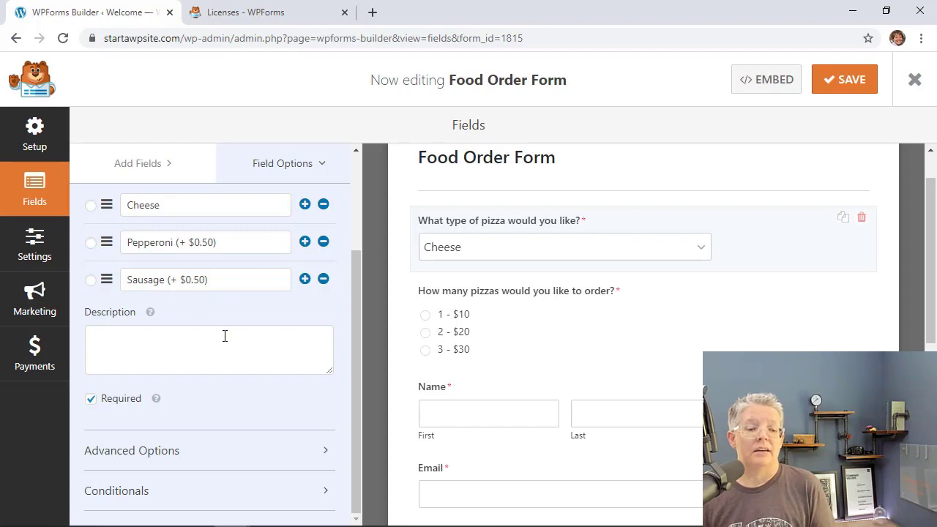
scroll(225, 335, "up", 1)
scroll(225, 335, "down", 1)
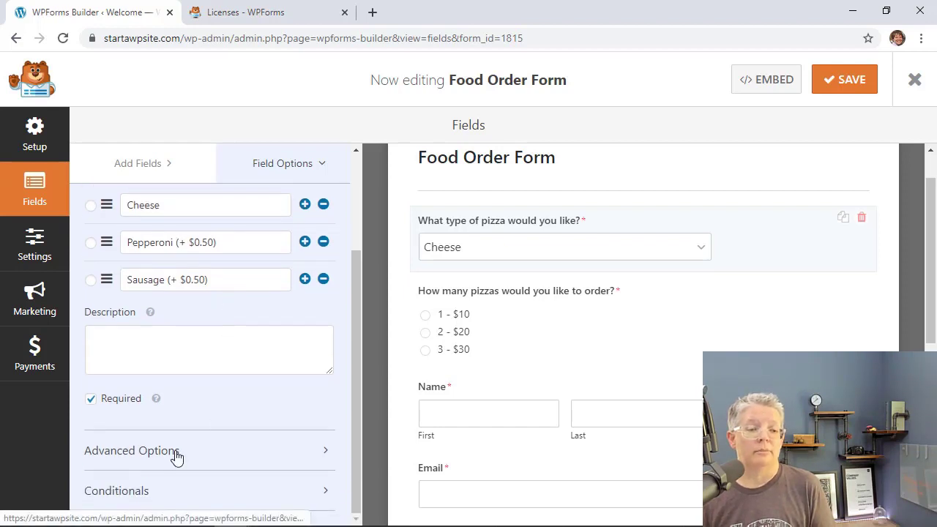
scroll(175, 455, "up", 3)
Relabel the first dropdown 'Which Carry Out Meal Deal Would You Like' with choices Meat and Vegetarian, removing Sausage.
left_click_drag(257, 282, 66, 427)
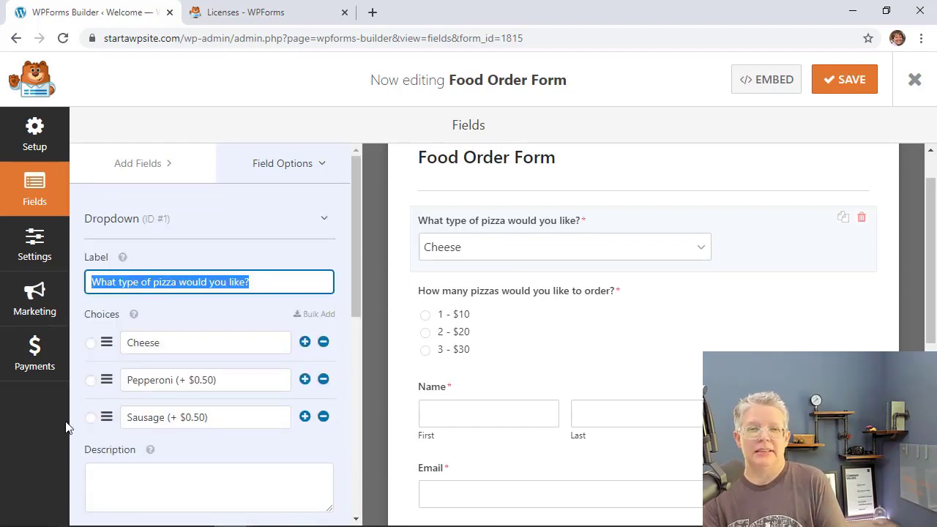
type("Which Carry Out Meal Deal Woul")
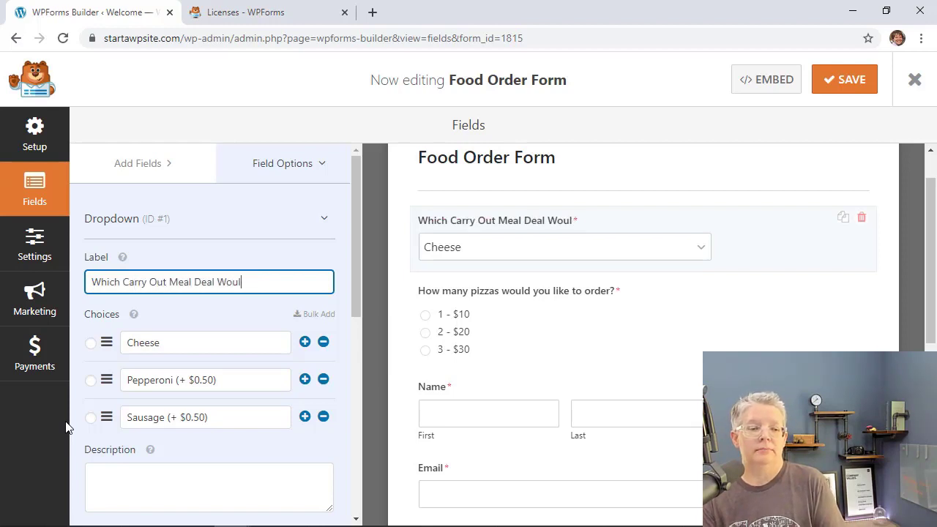
type("d You Like")
left_click_drag(178, 346, 131, 342)
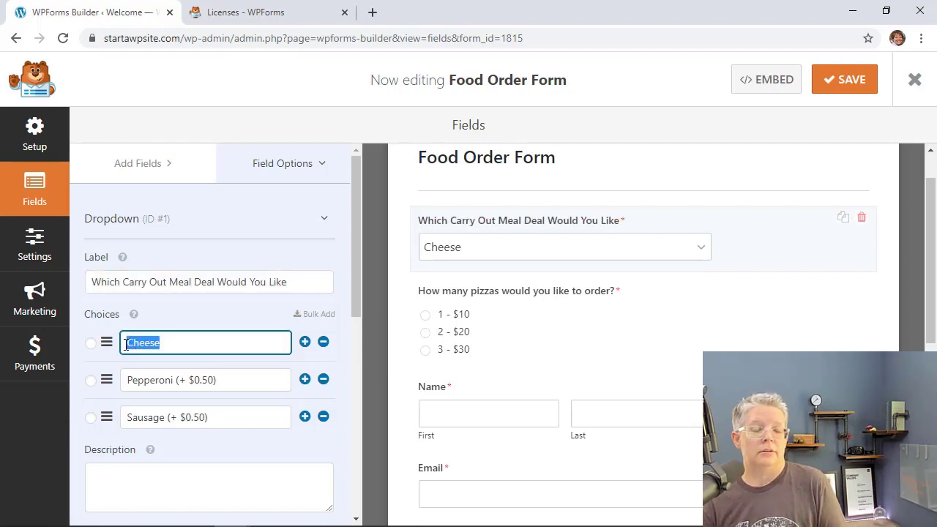
type("MEa")
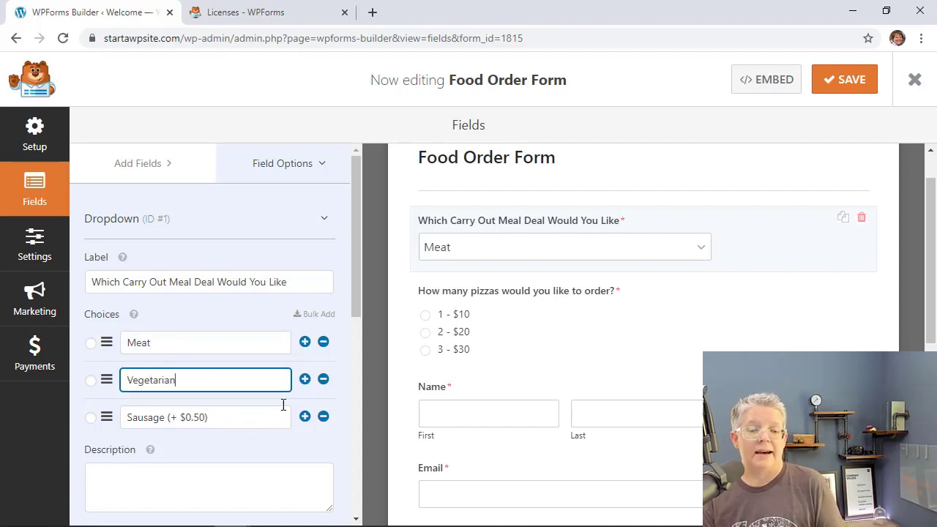
left_click(324, 417)
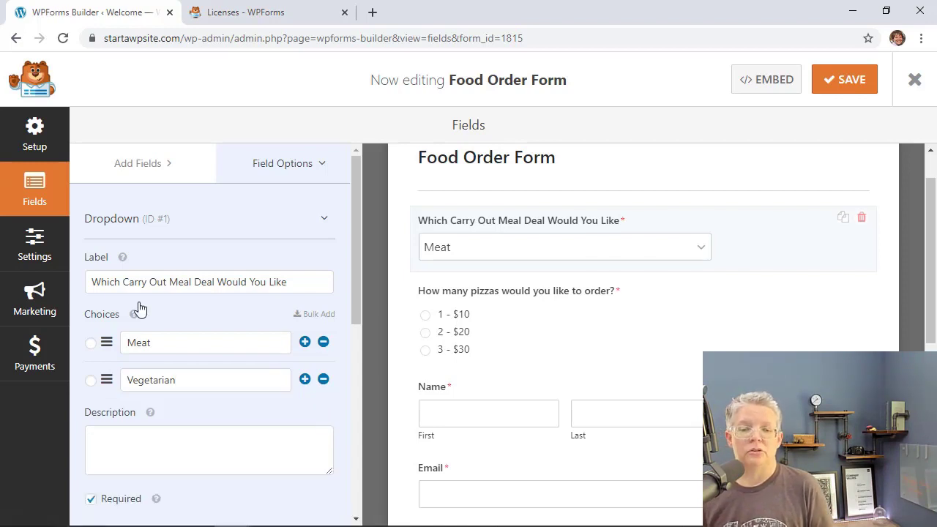
left_click(560, 344)
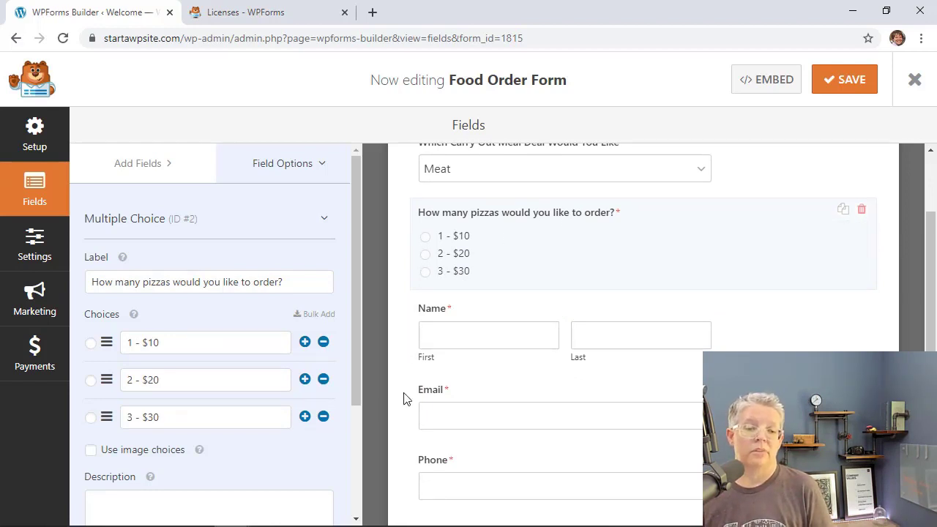
Review the form's lower fields, opening the Name and Address field settings.
scroll(407, 399, "down", 1)
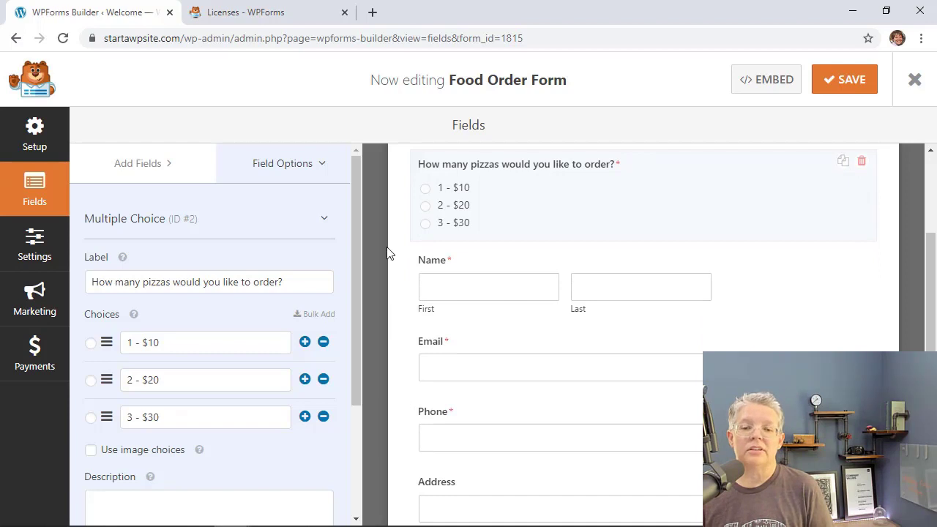
scroll(387, 252, "up", 3)
scroll(412, 345, "down", 1)
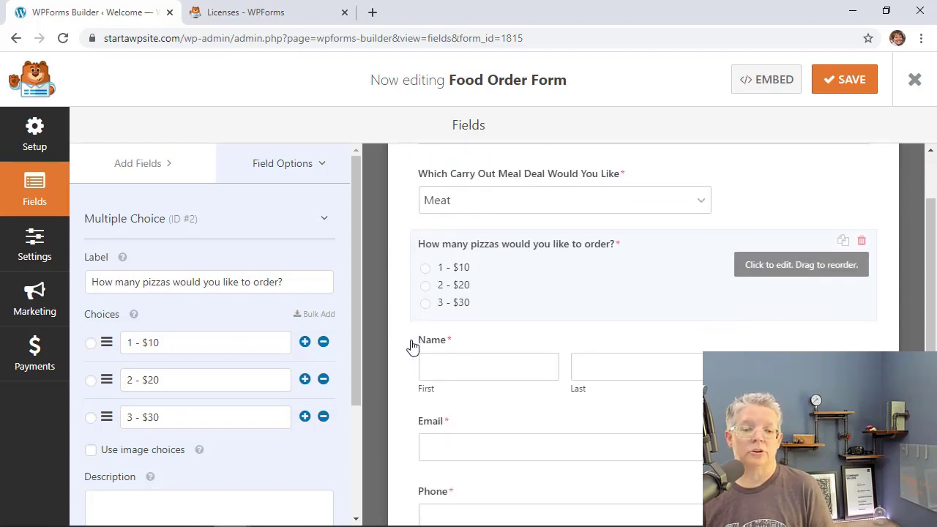
scroll(412, 345, "down", 2)
scroll(590, 307, "down", 2)
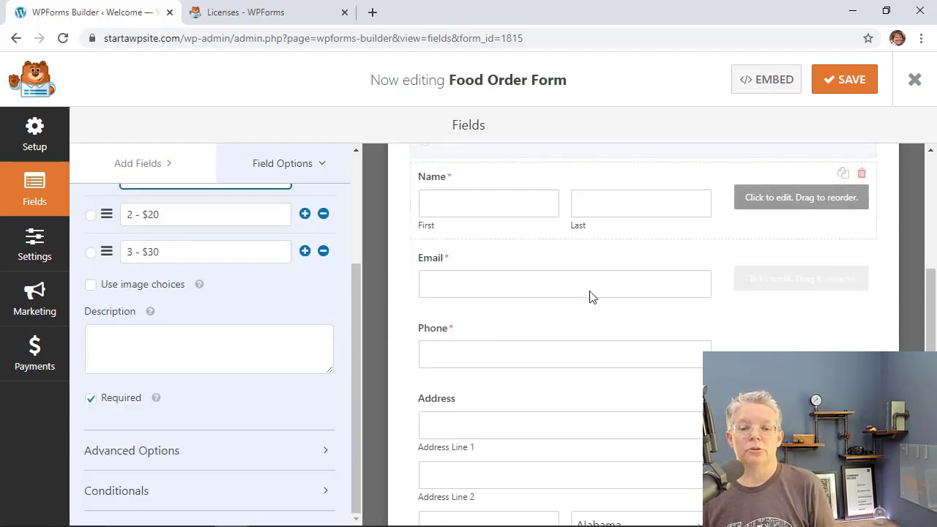
scroll(596, 435, "down", 3)
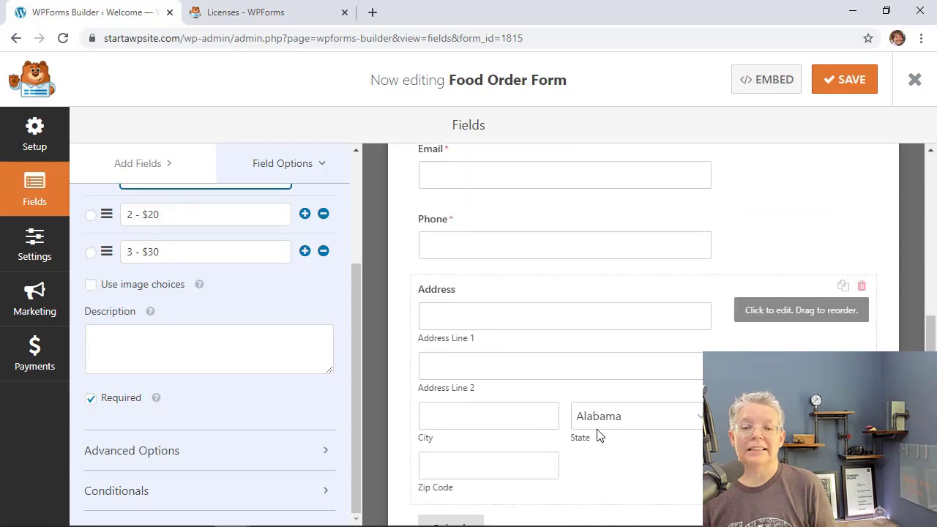
scroll(589, 336, "up", 4)
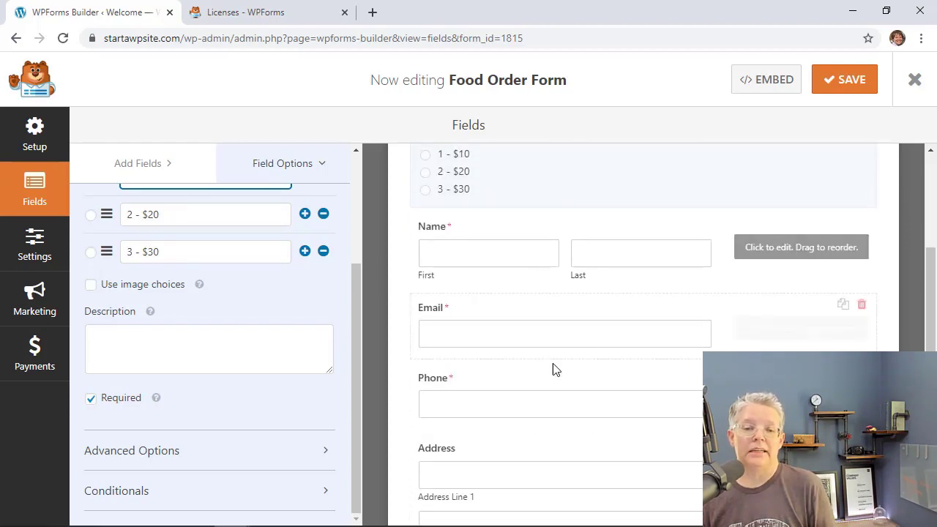
left_click(527, 265)
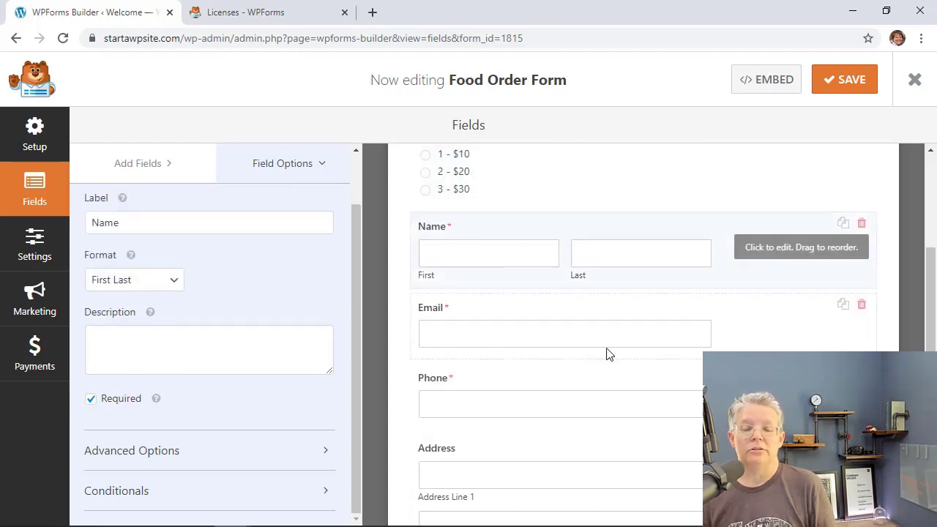
scroll(550, 357, "down", 5)
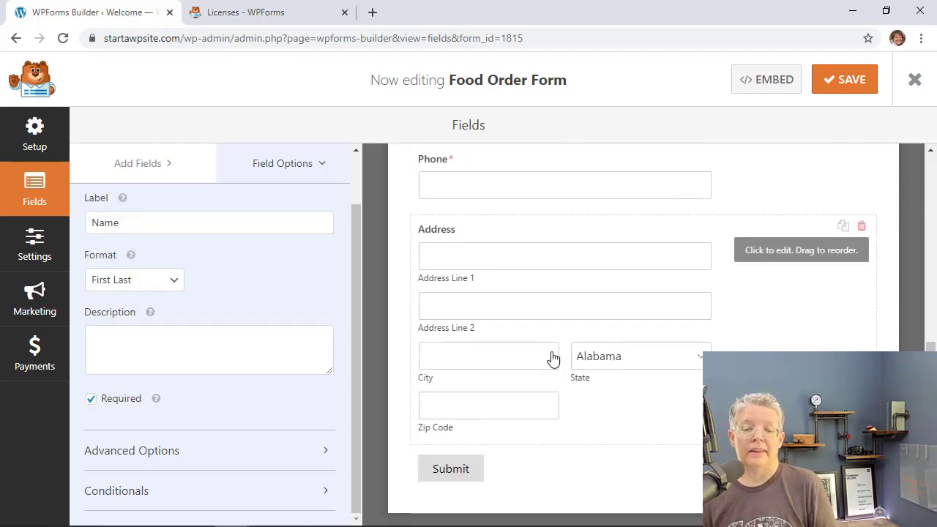
left_click(605, 431)
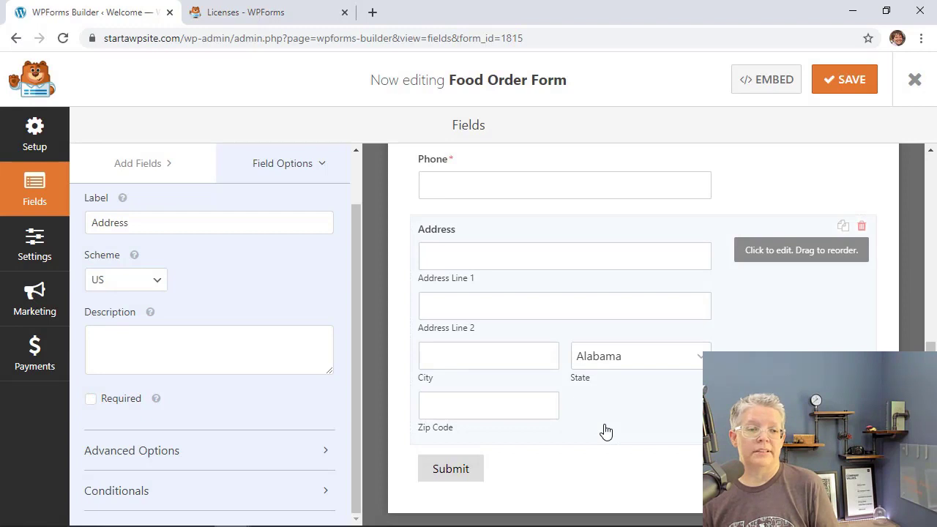
Show the Add Fields panel and browse the Fancy Fields list.
left_click(129, 164)
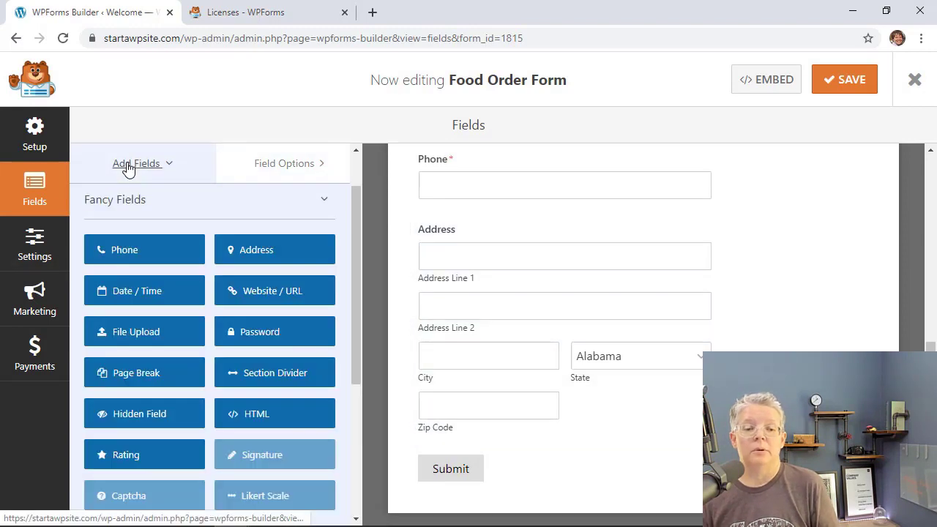
scroll(235, 321, "down", 3)
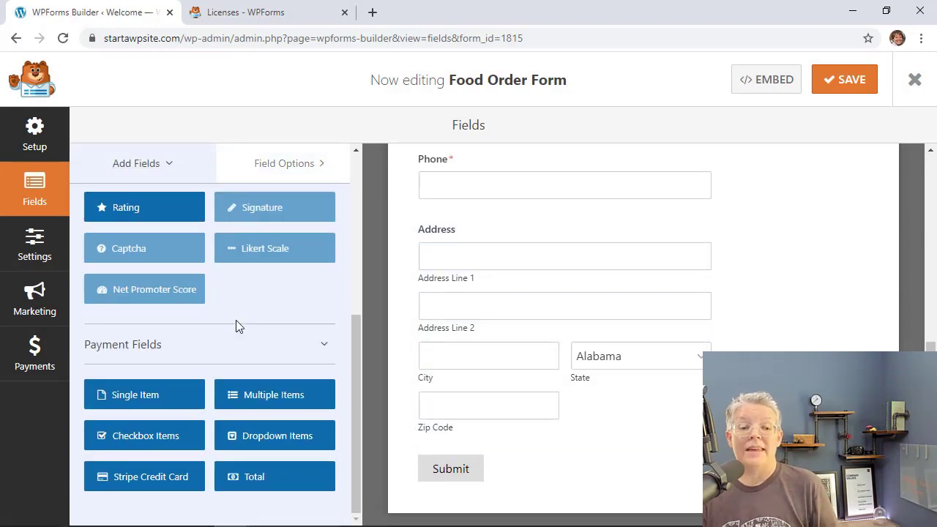
scroll(236, 326, "up", 4)
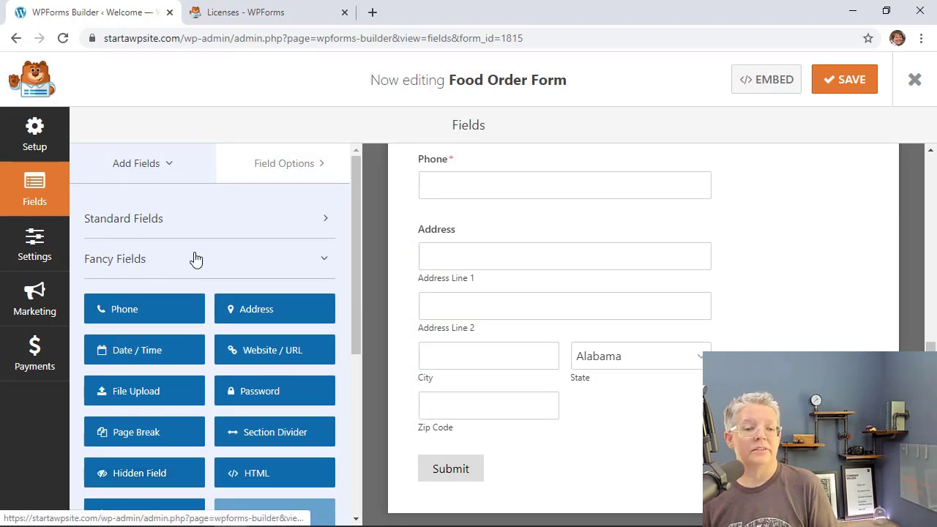
Add a Date / Time field above Submit labelled 'When Will You Pick Up?', keeping Date and Time format.
left_click(194, 259)
left_click(194, 259)
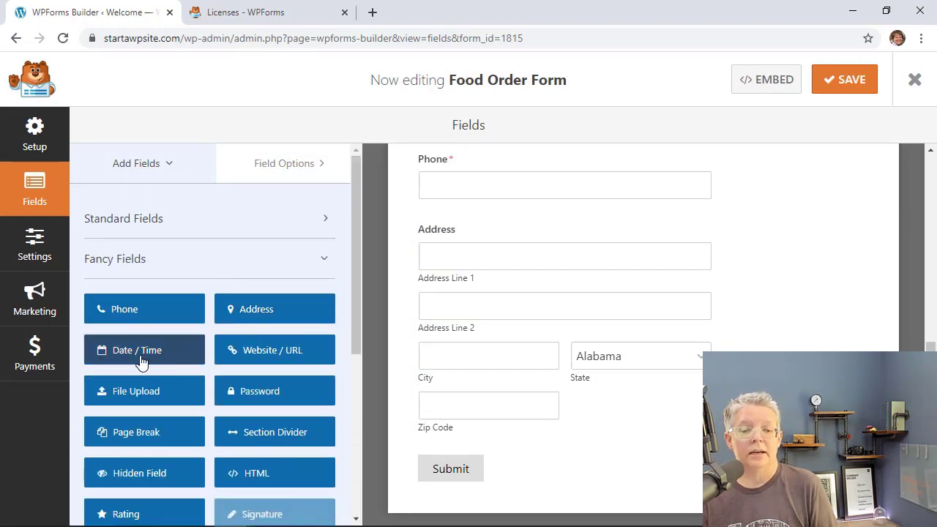
left_click_drag(120, 350, 458, 432)
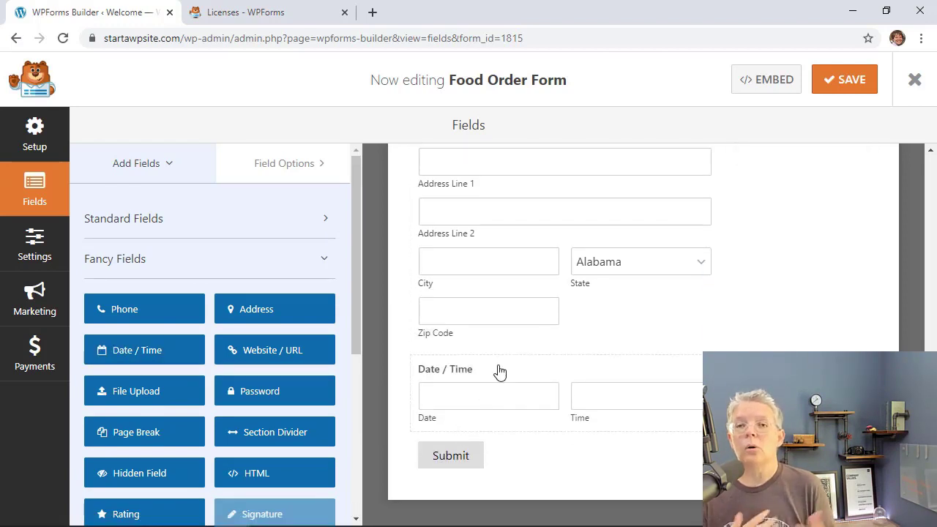
left_click(490, 371)
type("When")
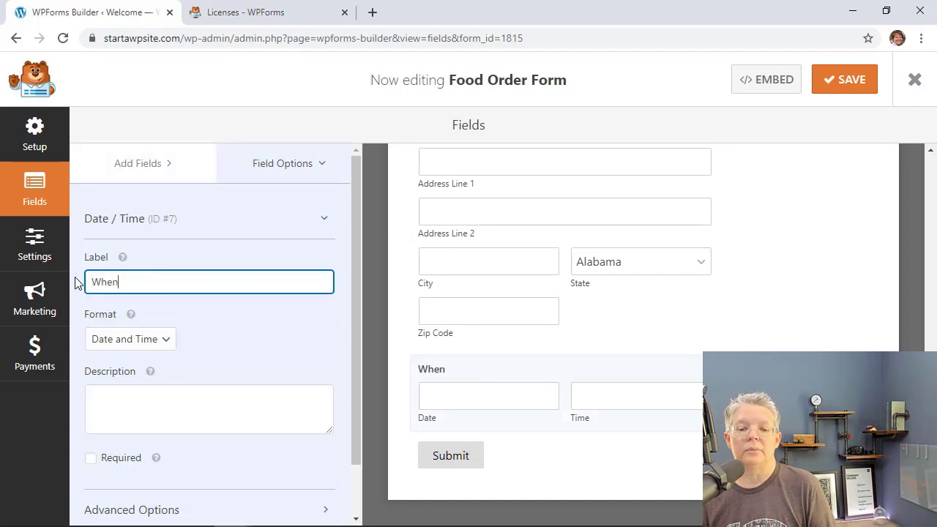
type(" Will You Pick Up?")
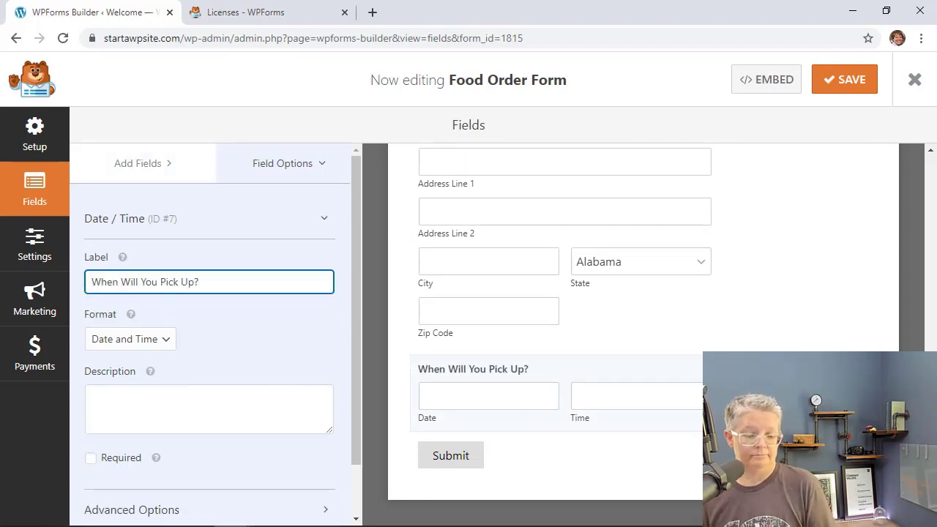
left_click(125, 345)
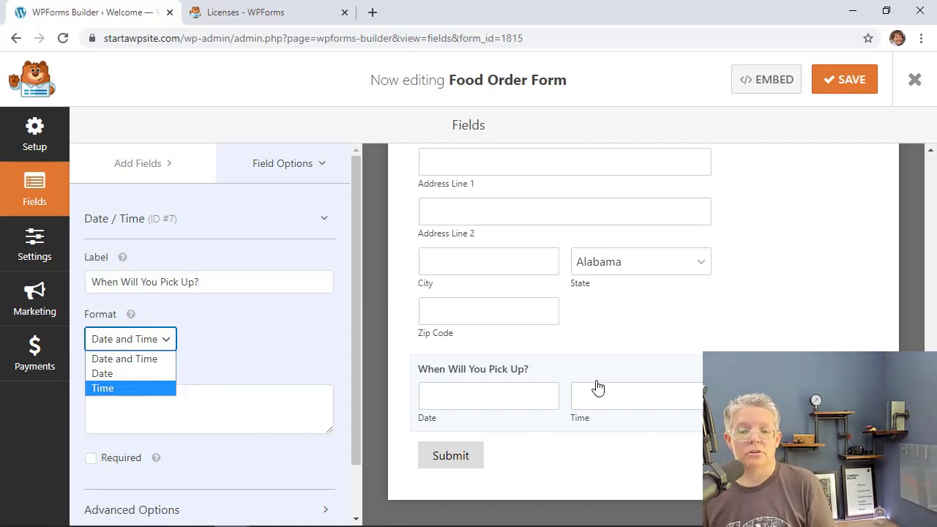
left_click(575, 472)
scroll(533, 244, "up", 3)
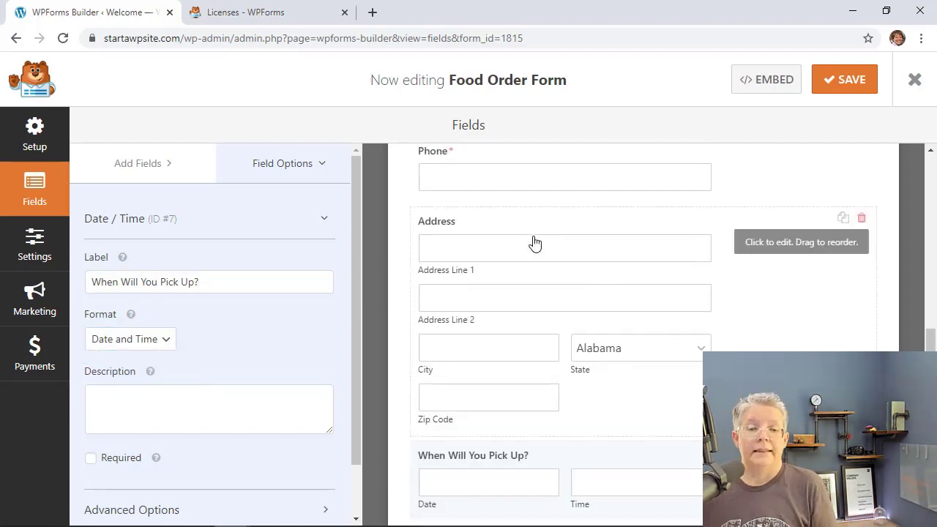
scroll(553, 326, "up", 2)
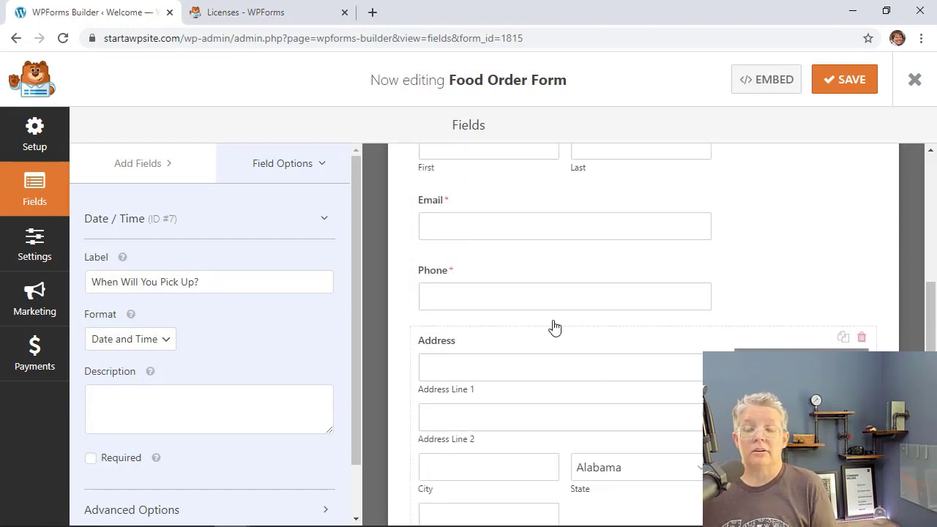
Review the Required settings of the Email, Address and Phone fields in Field Options.
left_click(554, 285)
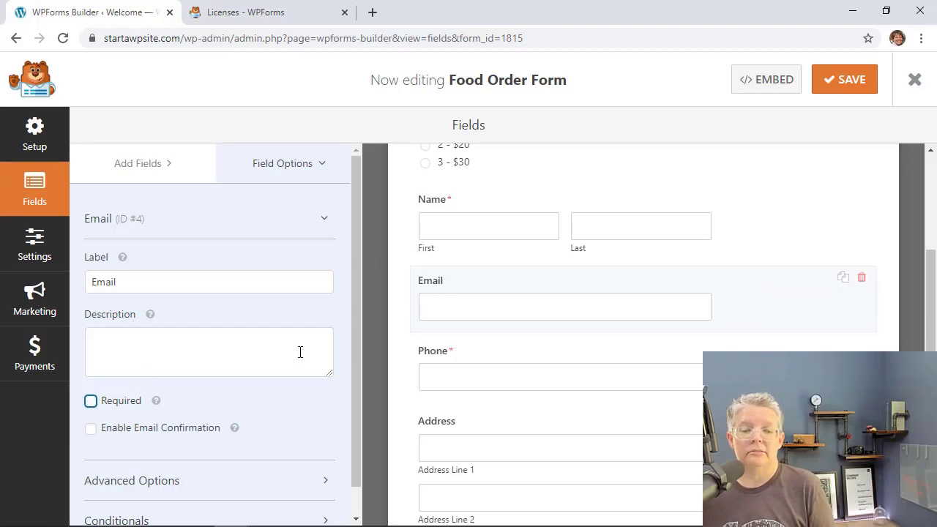
scroll(478, 359, "down", 3)
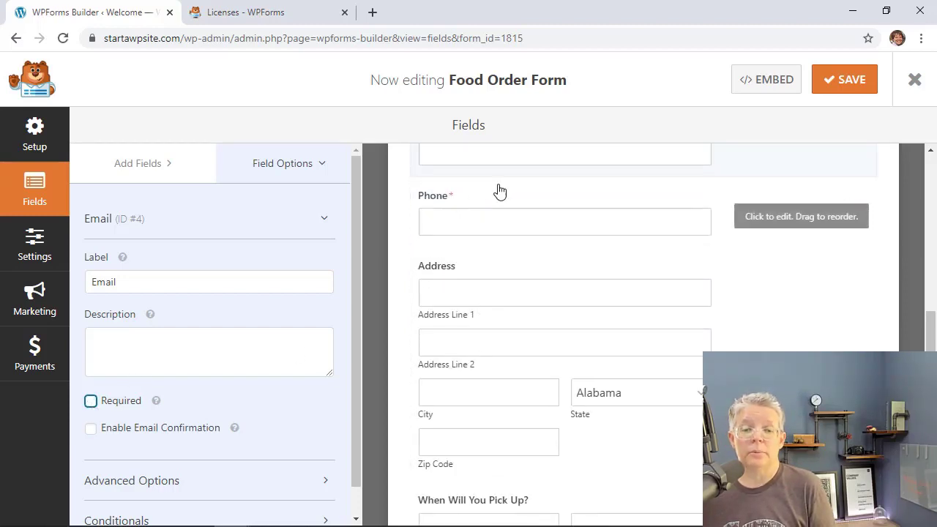
left_click(461, 274)
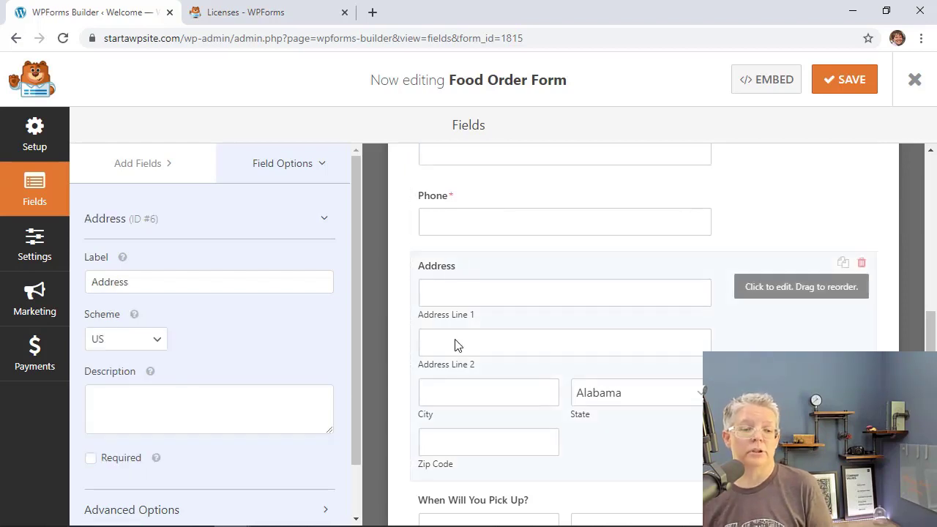
scroll(236, 403, "down", 1)
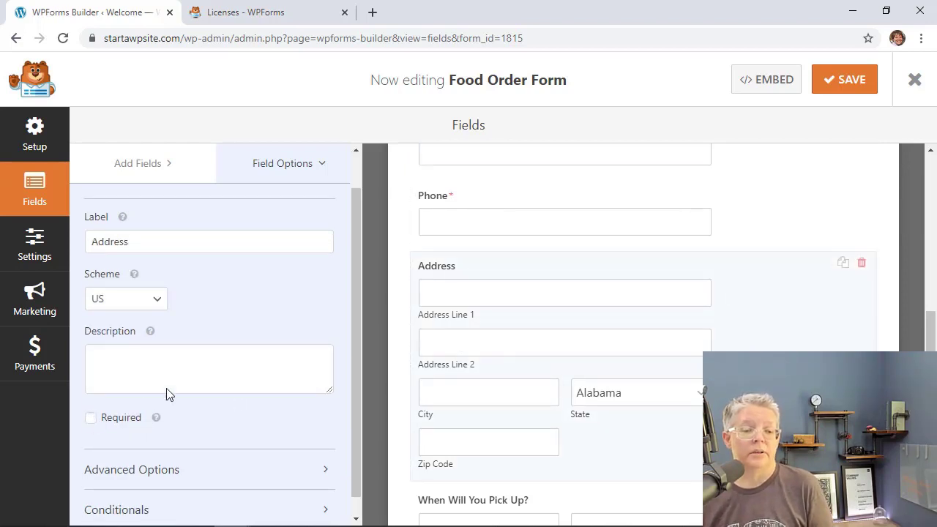
left_click(468, 212)
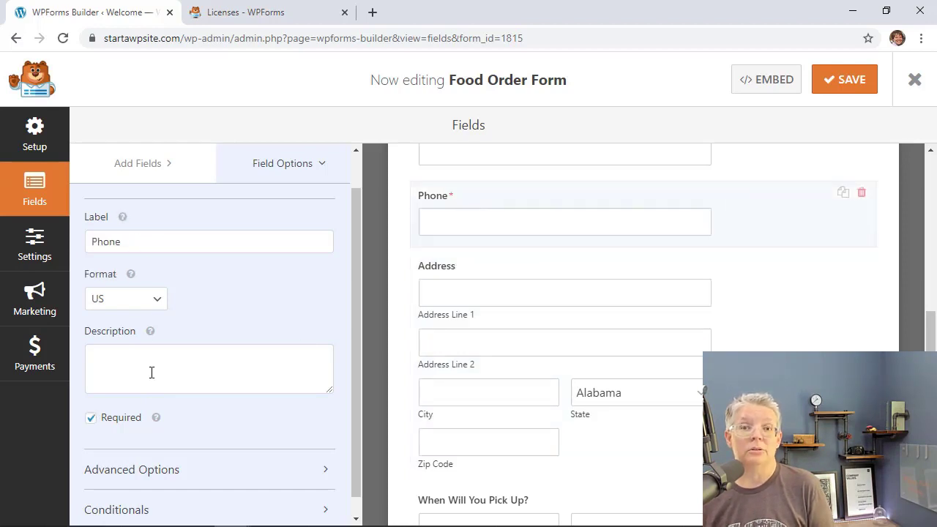
left_click(428, 270)
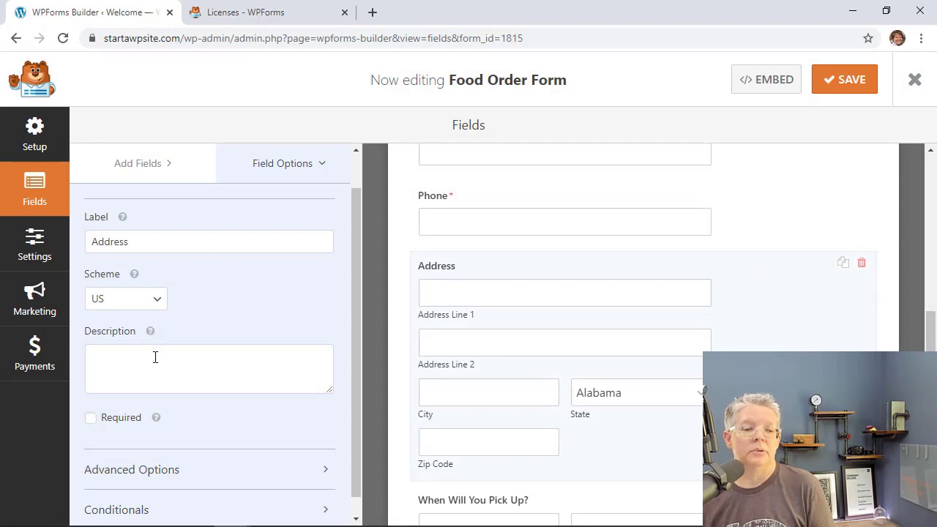
scroll(155, 357, "down", 1)
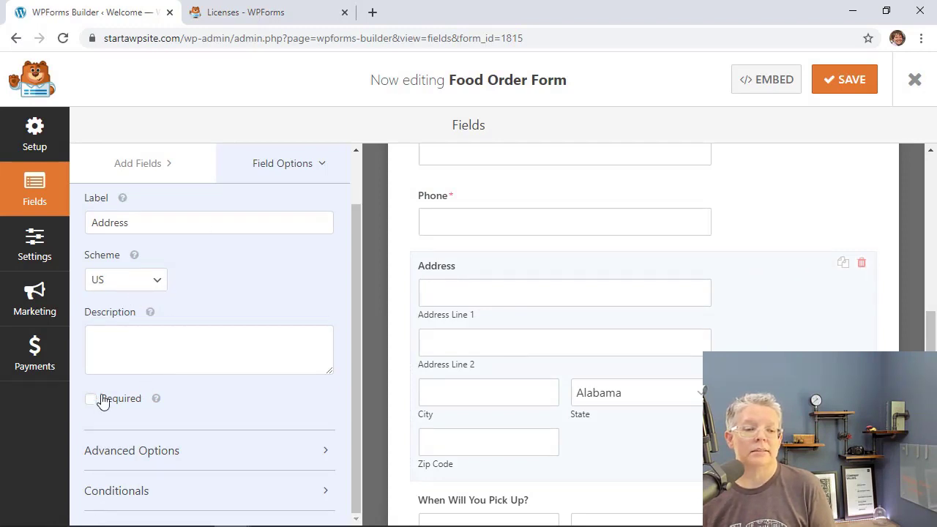
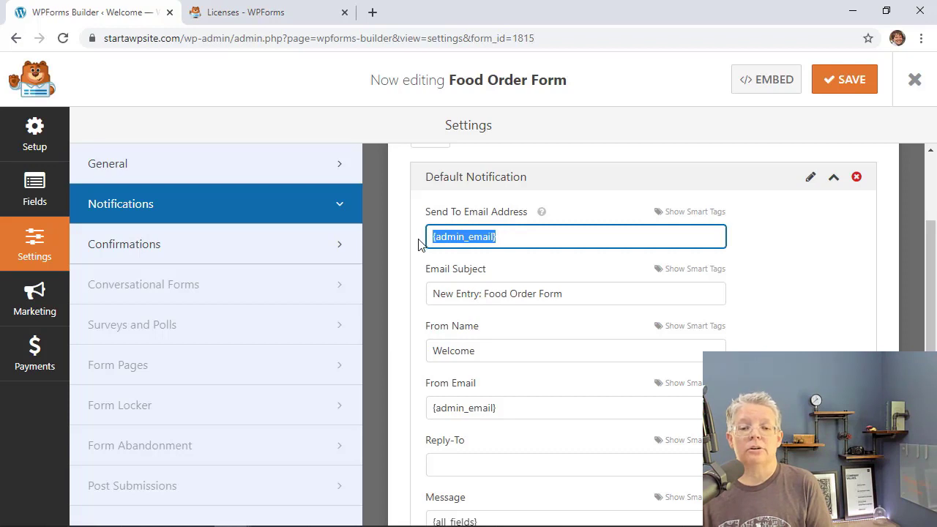
Replace the notification's Send To recipient with two order e-mail addresses.
key("BackSpace")
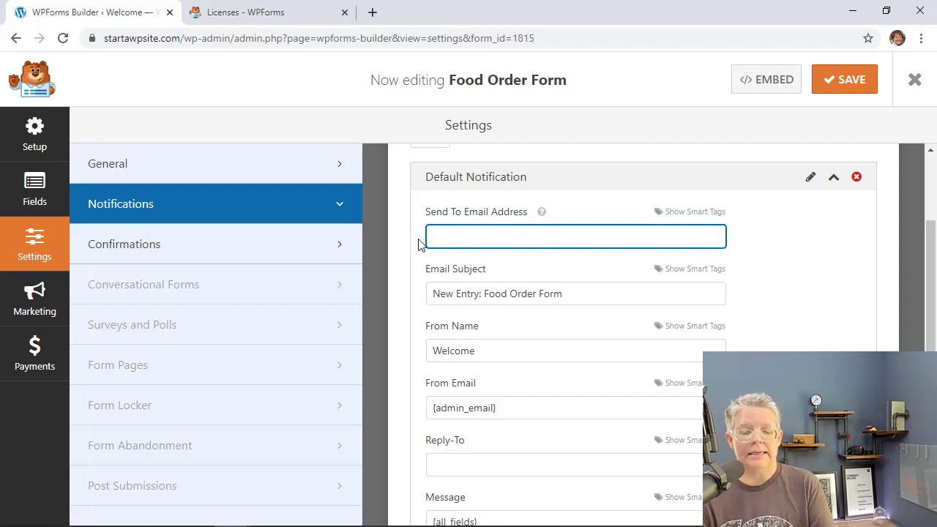
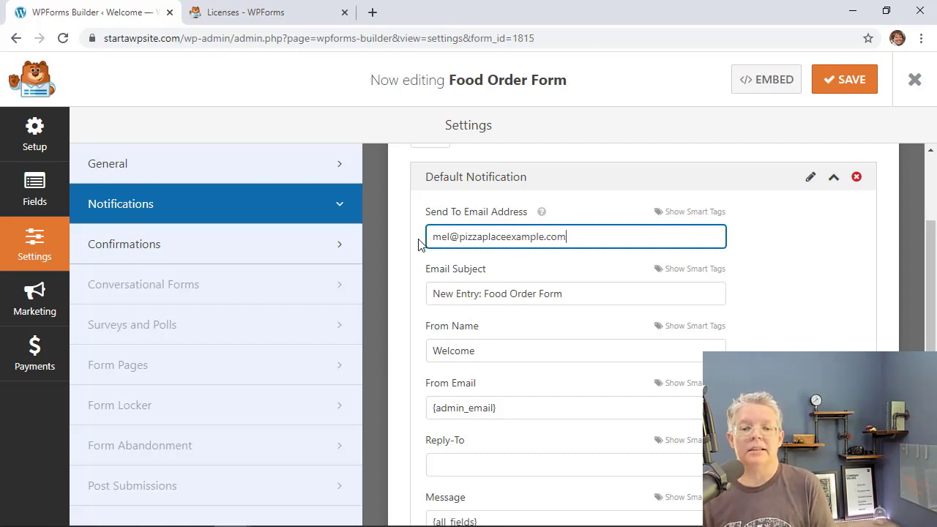
type(", ")
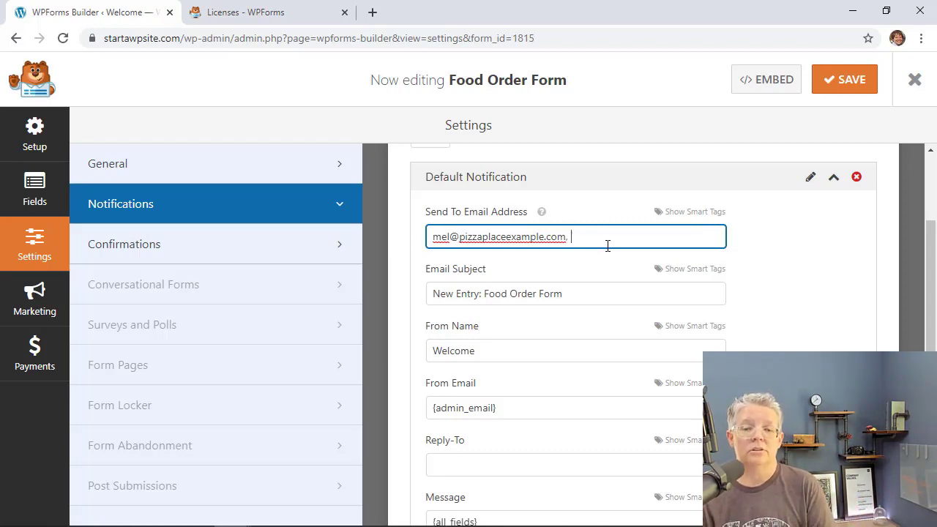
type("orders@")
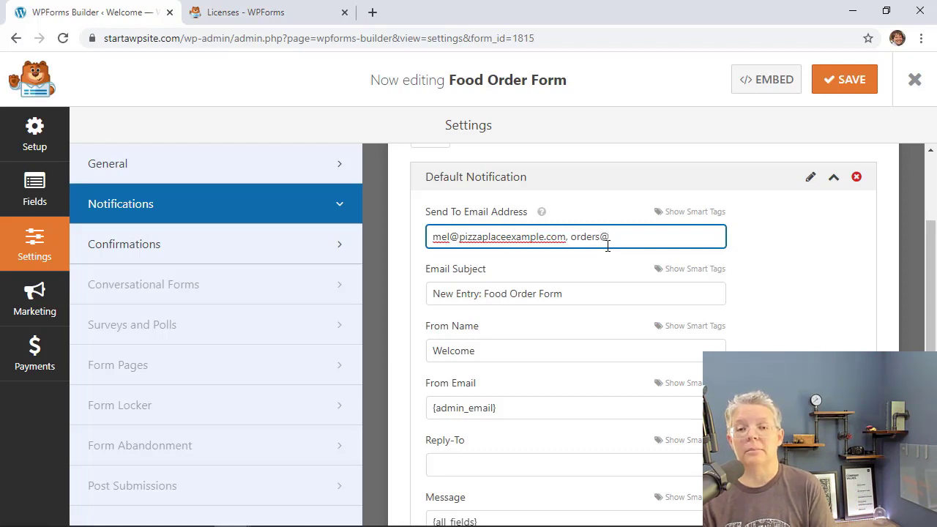
type("example.com")
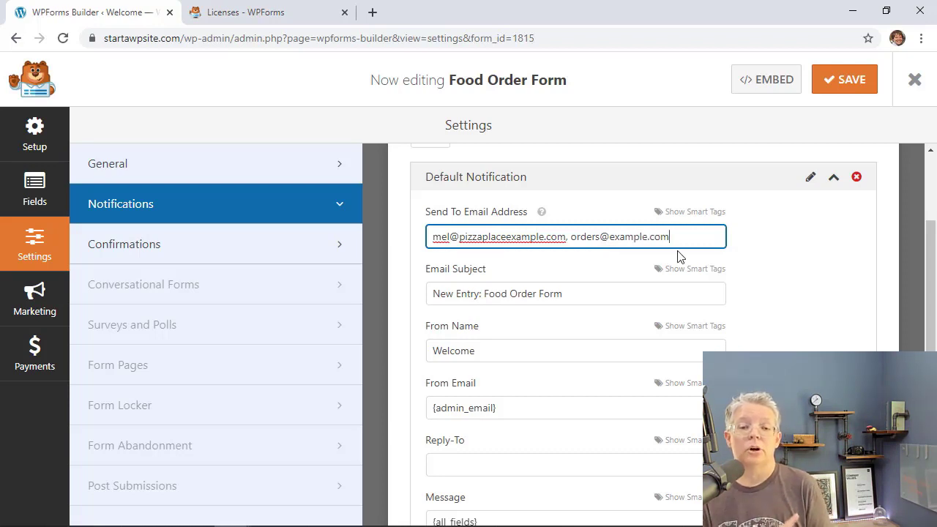
scroll(678, 256, "down", 2)
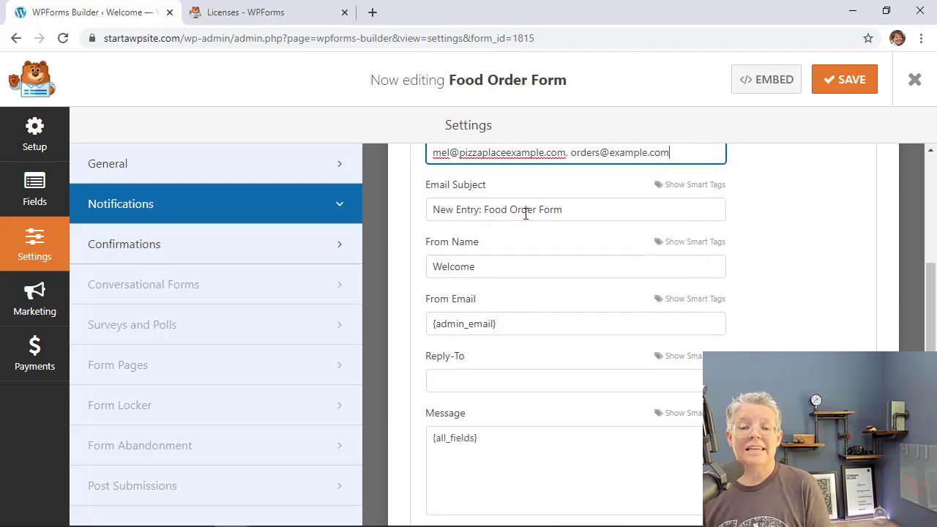
Insert the Name smart tag into the email subject, then remove the misplaced tag.
left_click_drag(568, 211, 422, 223)
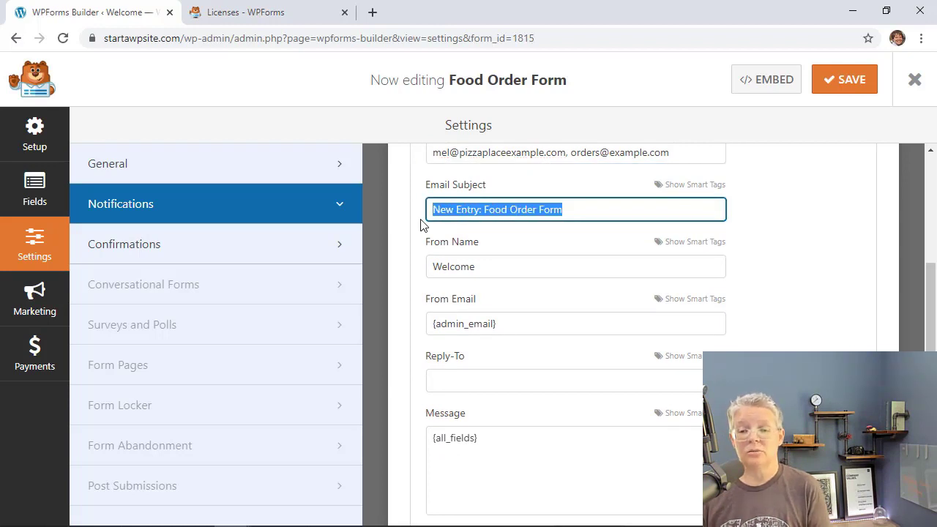
left_click(677, 192)
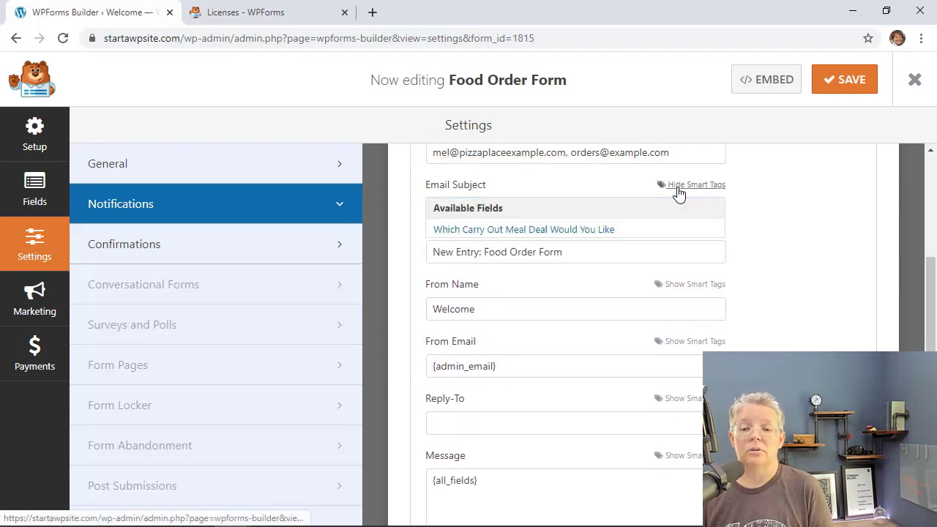
scroll(668, 251, "down", 1)
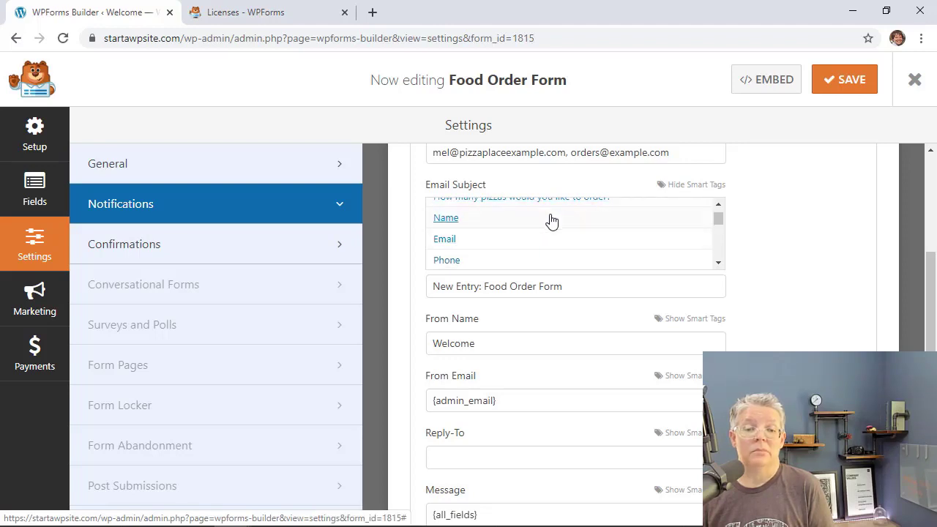
left_click(545, 218)
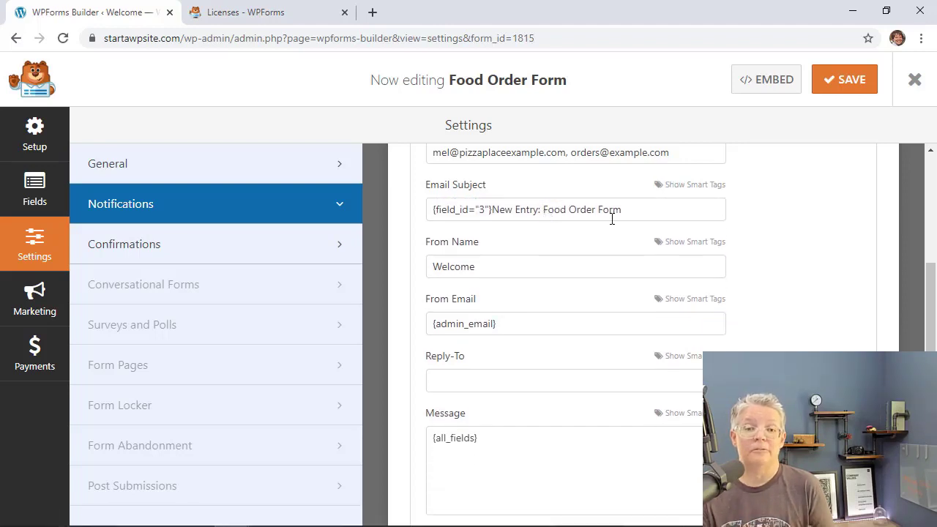
left_click_drag(491, 209, 420, 216)
key("ctrl+c")
key("BackSpace")
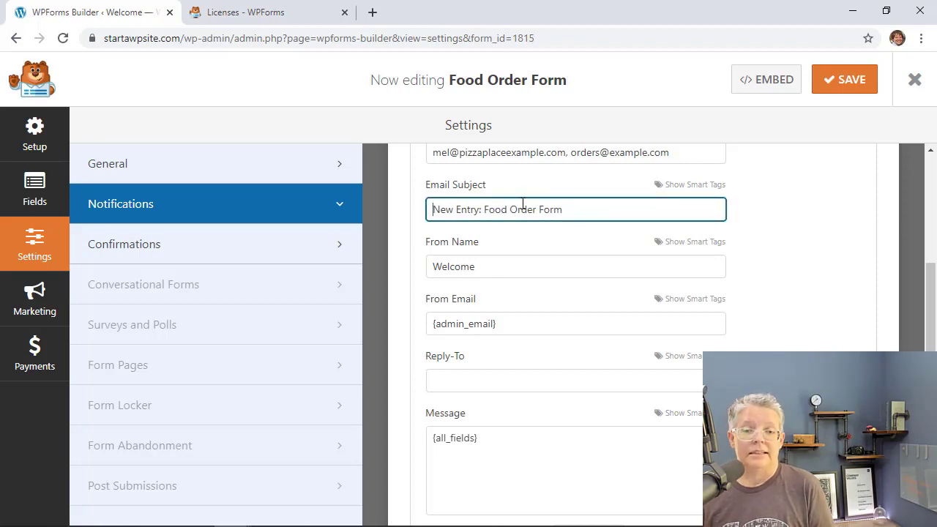
Trim the subject to 'New Entry: ' and place the Name tag after it.
key("BackSpace")
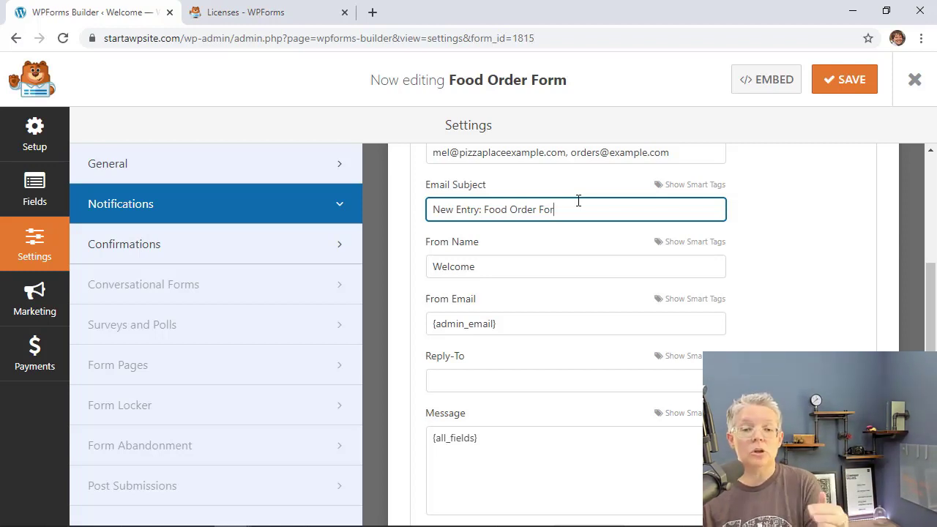
key("BackSpace")
key("BackSpace")
key("BackSpace")
key("BackSpace")
key("BackSpace")
key("BackSpace")
key("BackSpace")
key("BackSpace")
key("BackSpace")
key("BackSpace")
key("BackSpace")
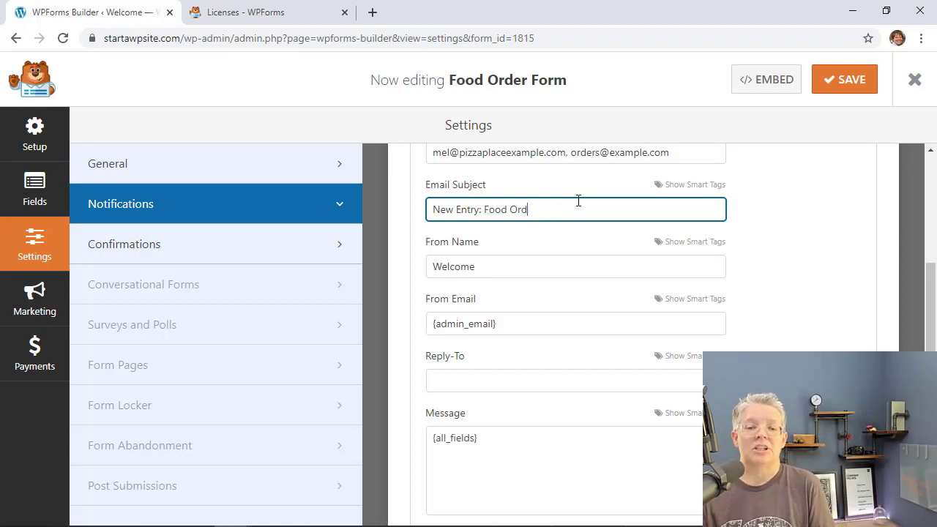
key("BackSpace")
key("BackSpace")
key("BackSpace")
key("ctrl+v")
left_click(695, 184)
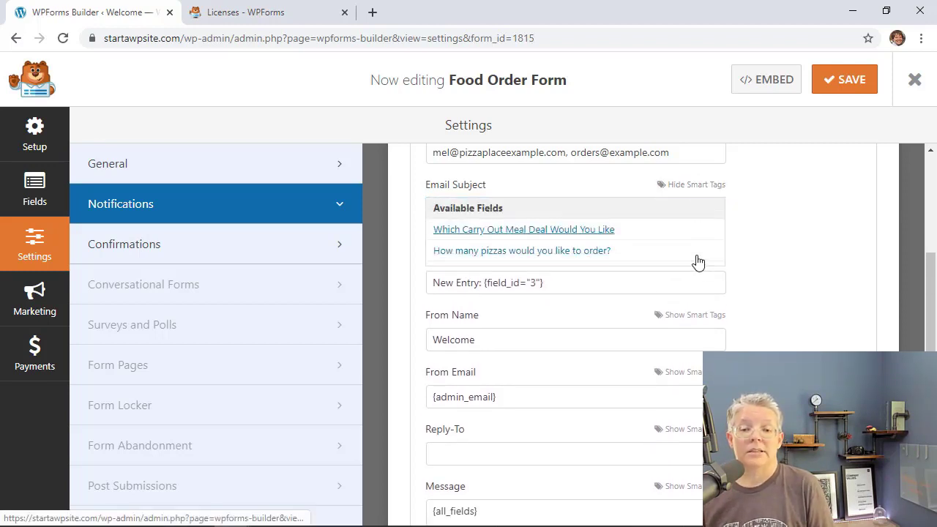
left_click(718, 263)
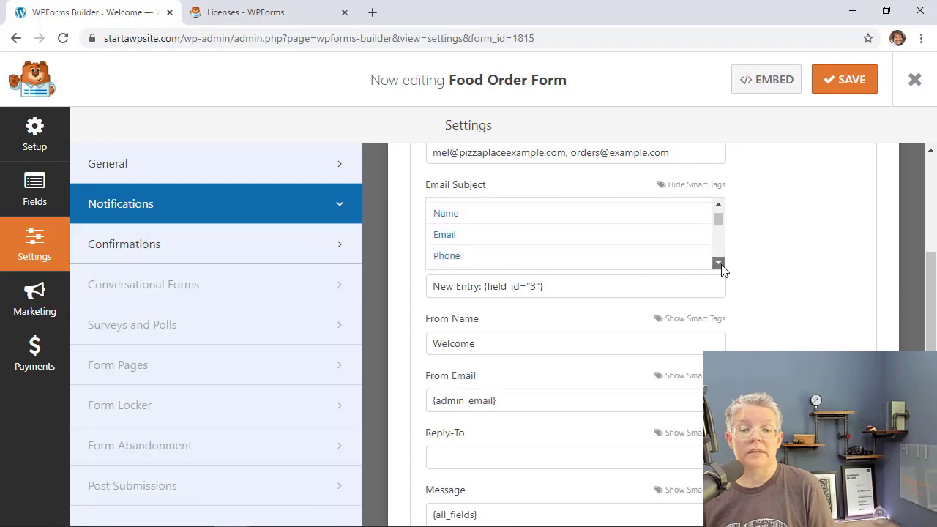
left_click(718, 264)
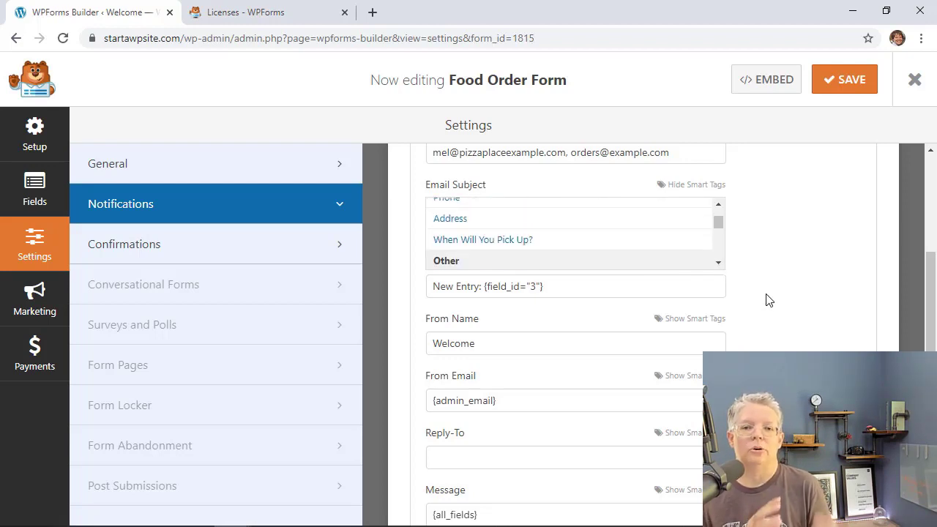
scroll(768, 300, "down", 2)
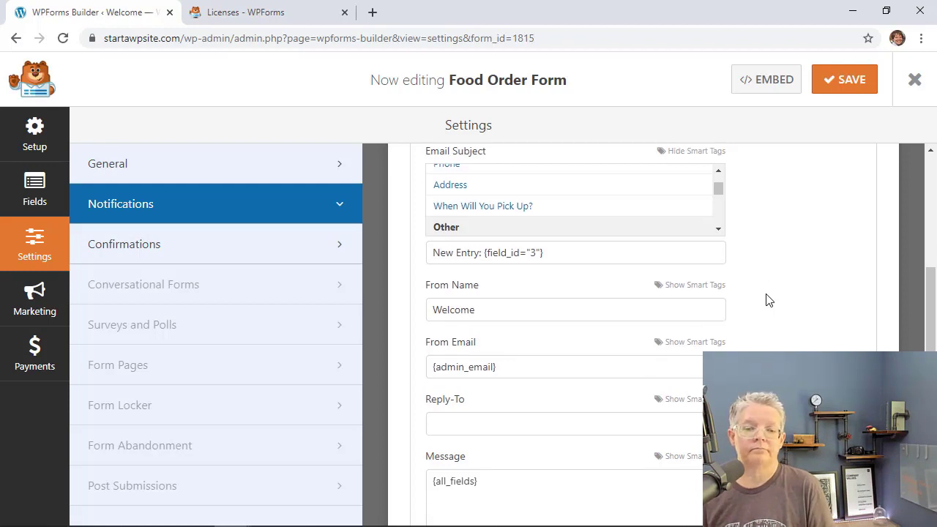
left_click_drag(486, 190, 427, 198)
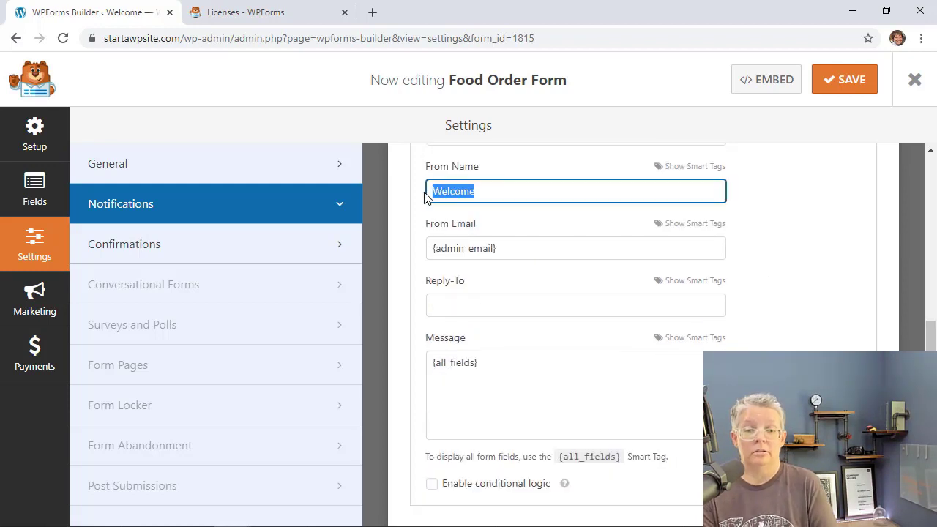
Set From Name to Pizza Place, replace the {admin_email} sender with the orders address, and save.
type("Pizza Place")
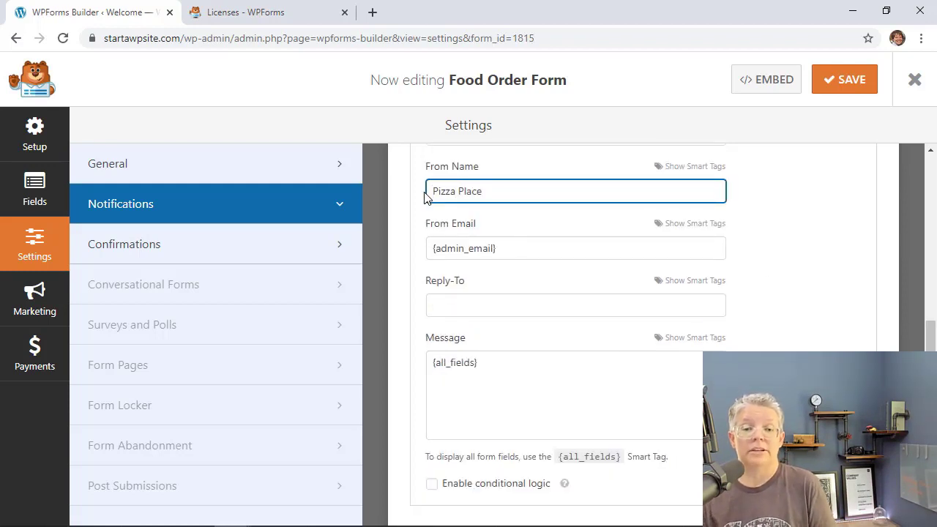
left_click(527, 246)
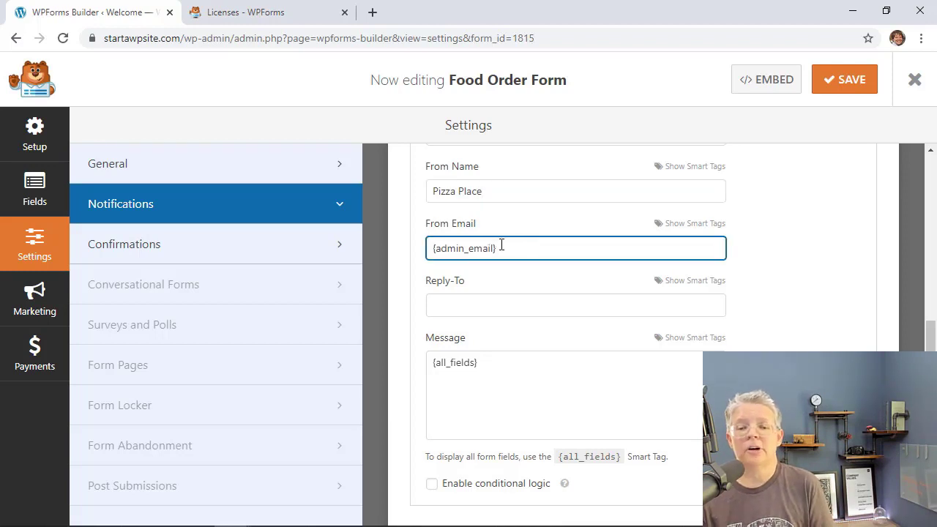
left_click_drag(501, 247, 420, 259)
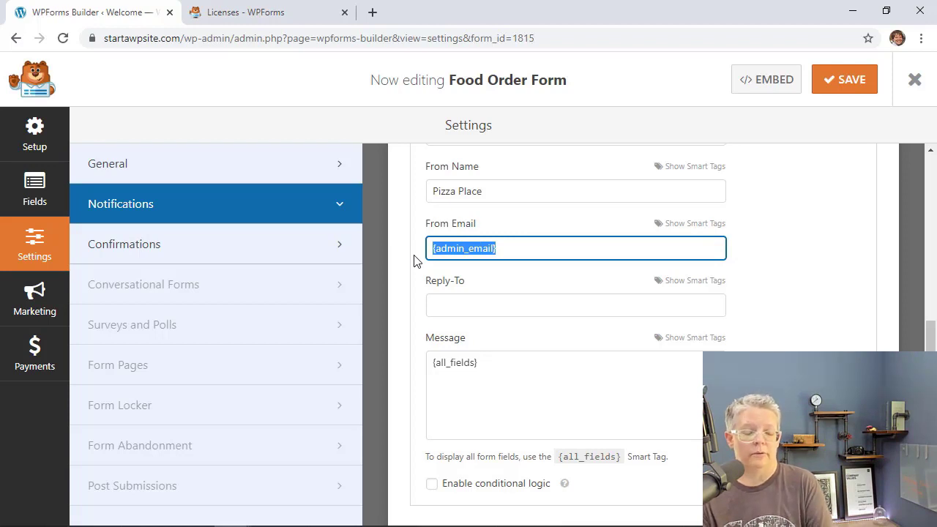
scroll(413, 259, "up", 1)
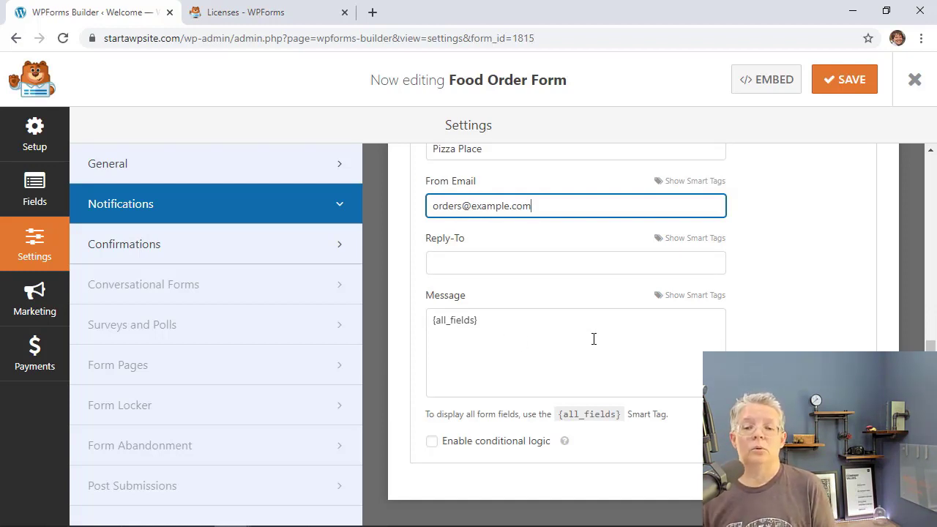
scroll(594, 339, "up", 6)
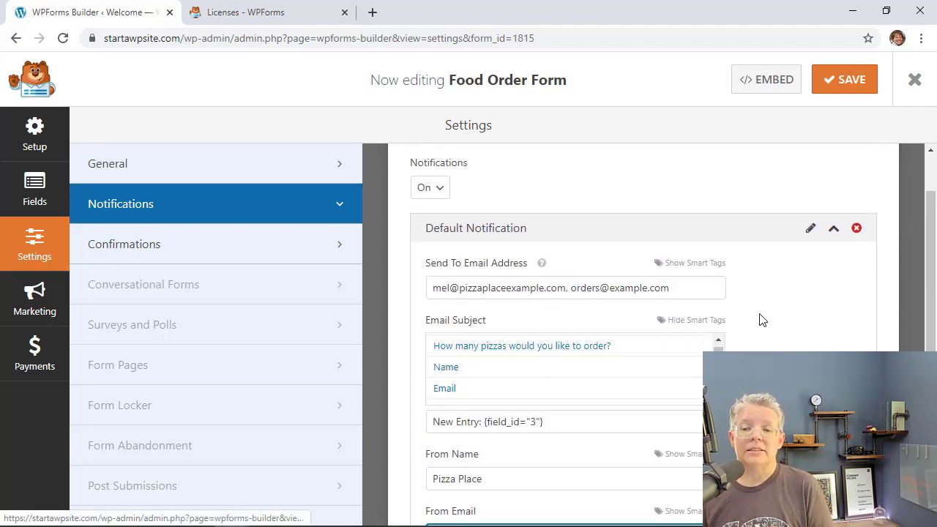
left_click(845, 82)
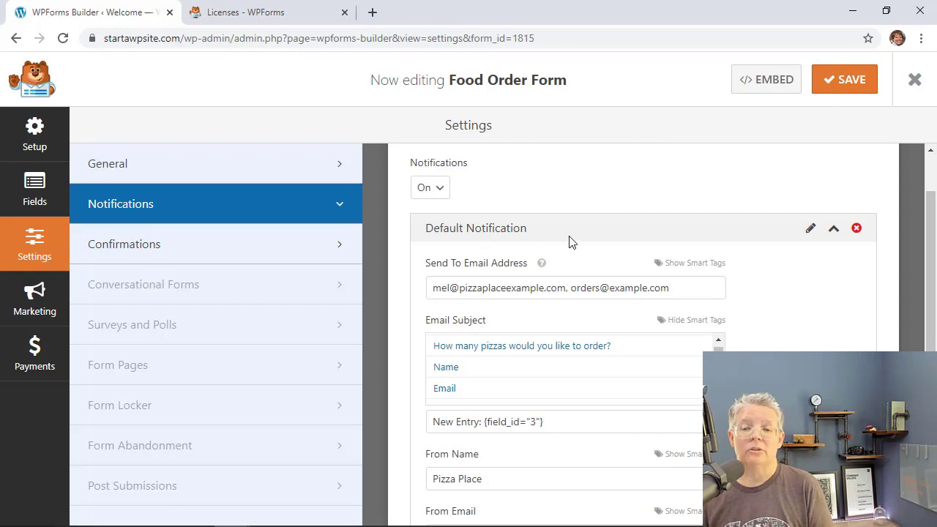
scroll(695, 239, "up", 1)
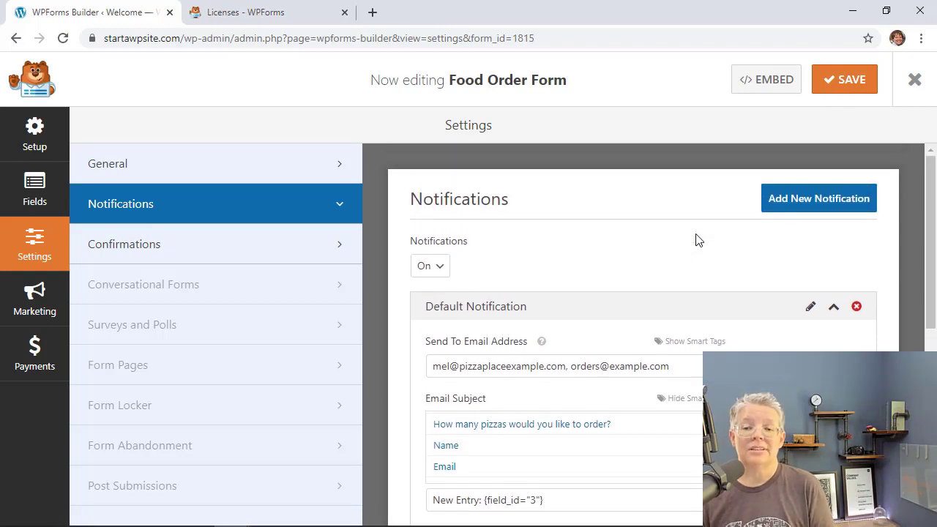
Add a second notification named 'Customer Notifcation'.
left_click(803, 207)
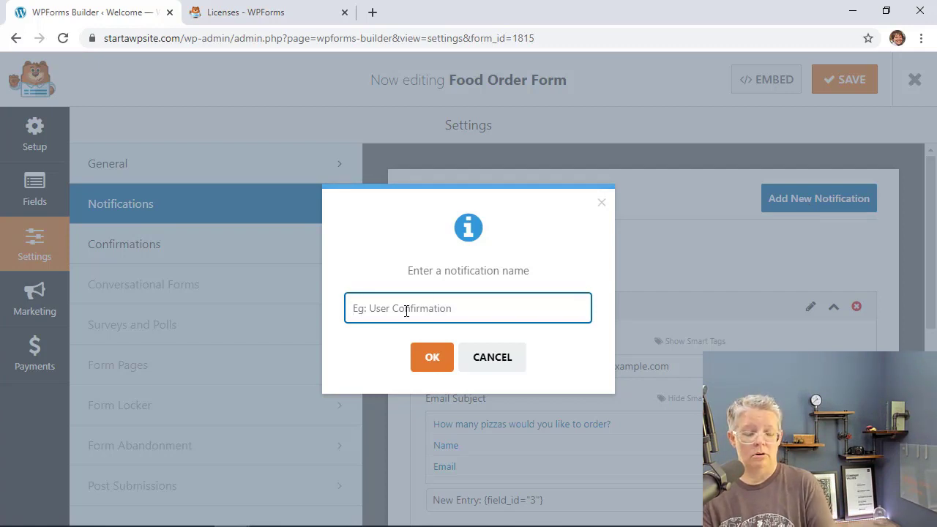
type("Custom")
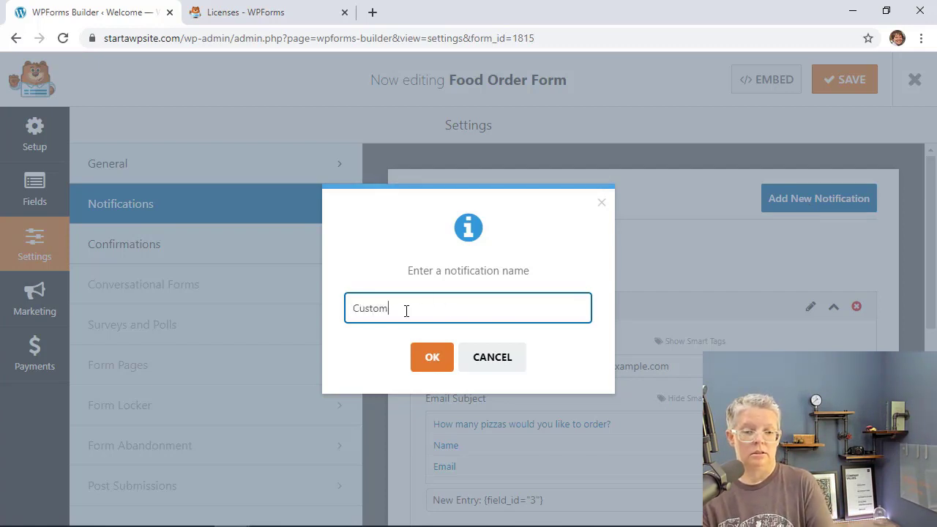
type("er Notifcation")
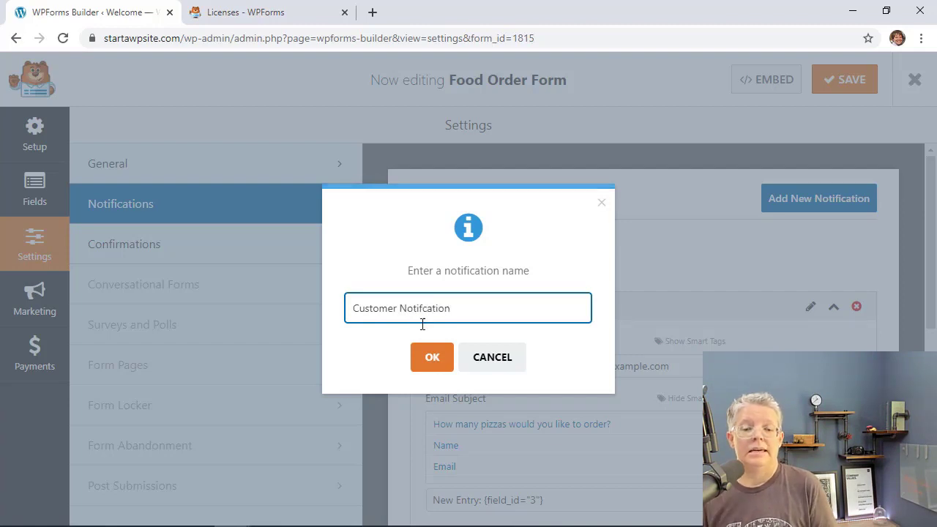
left_click(429, 370)
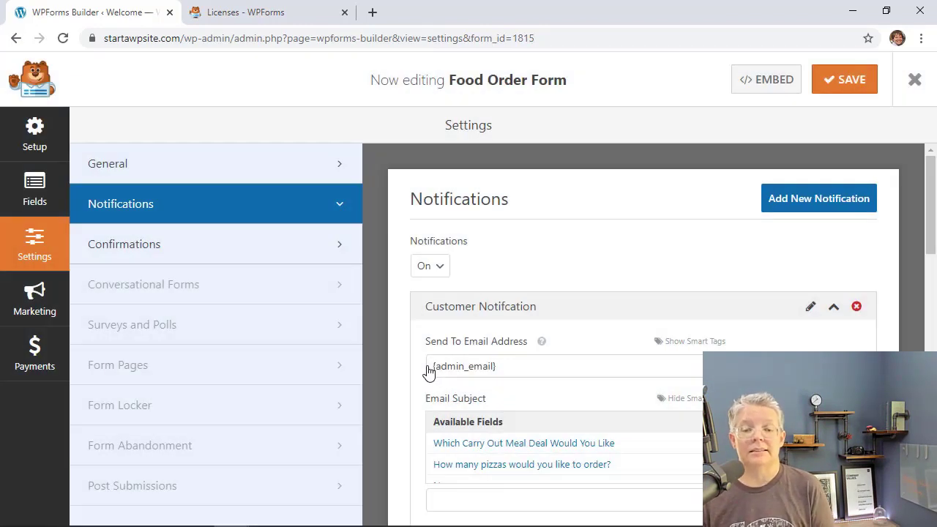
Replace the recipient with the form's Email field smart tag.
scroll(404, 397, "down", 2)
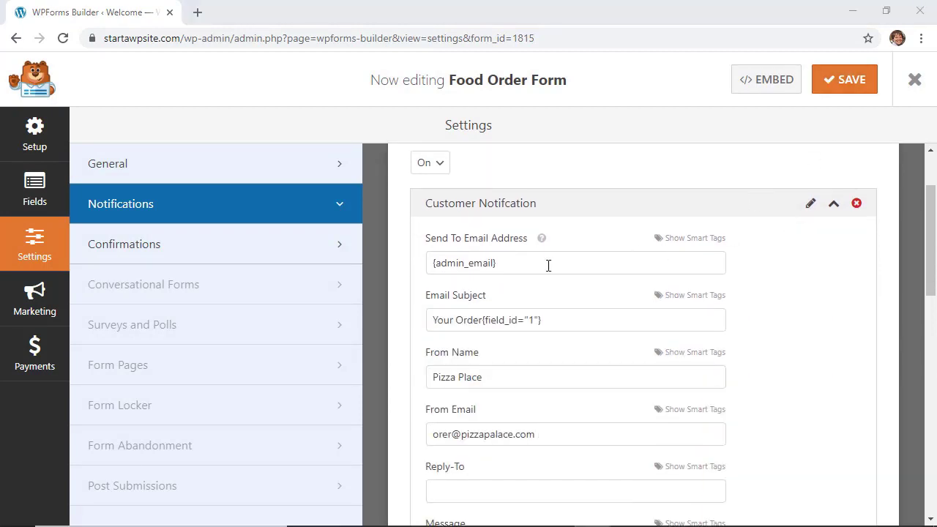
left_click_drag(548, 263, 412, 265)
key("BackSpace")
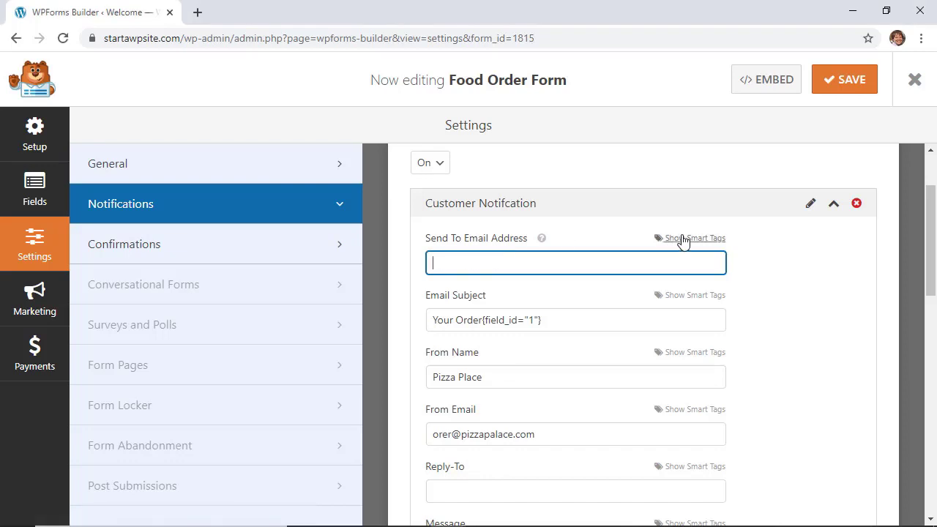
left_click(699, 239)
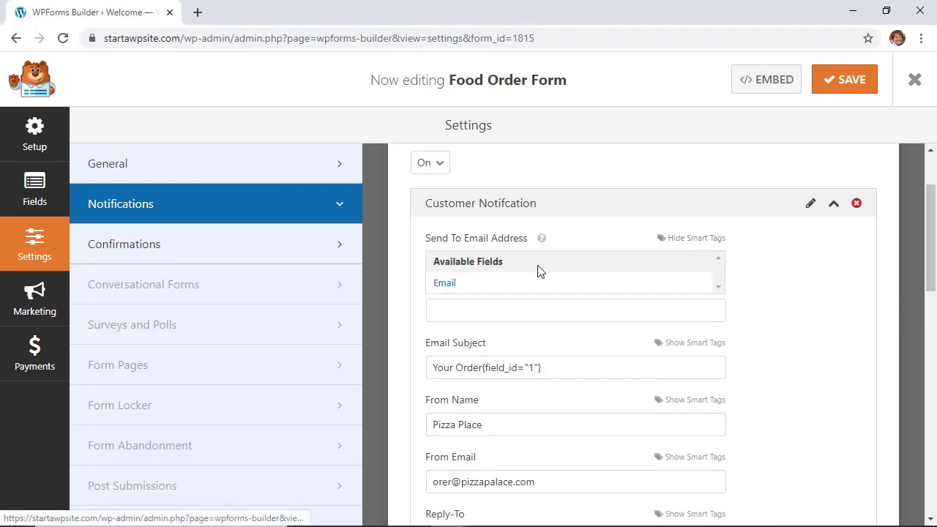
left_click(444, 289)
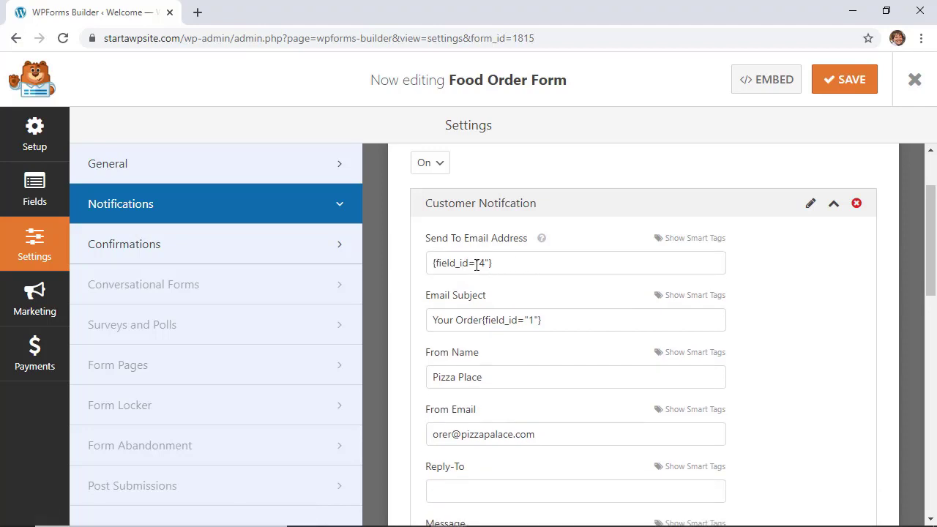
Set subject 'Your Order' plus the meal deal tag, sender Pizza Place, and the orders sender e-mail.
scroll(476, 265, "down", 1)
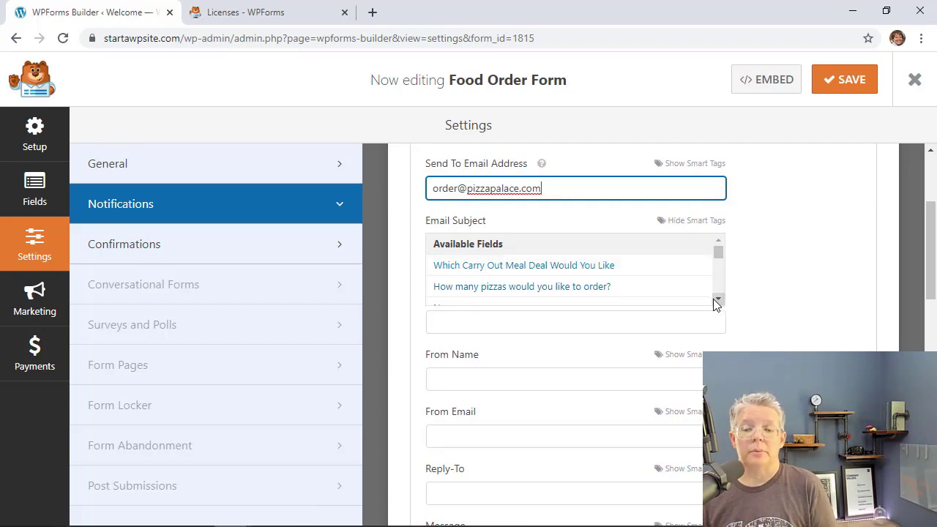
scroll(713, 299, "down", 2)
left_click(485, 322)
type("Your Order")
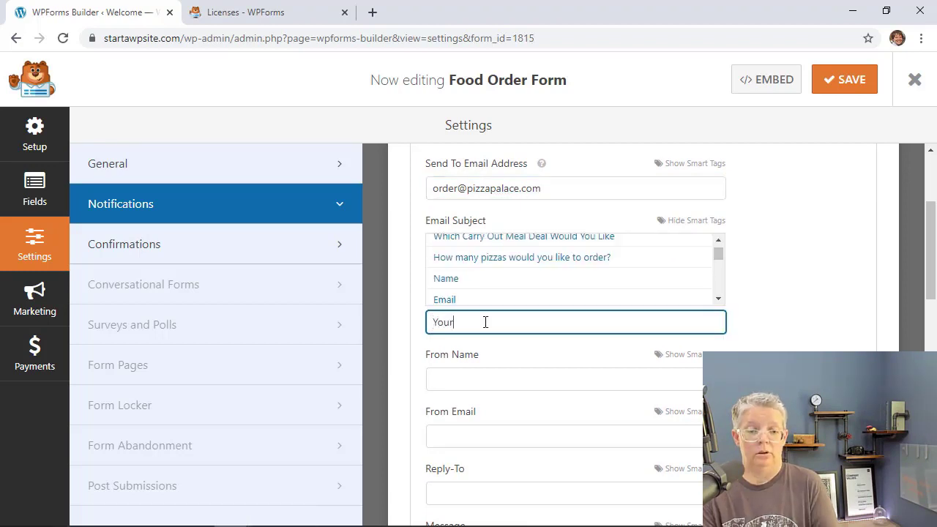
left_click(582, 238)
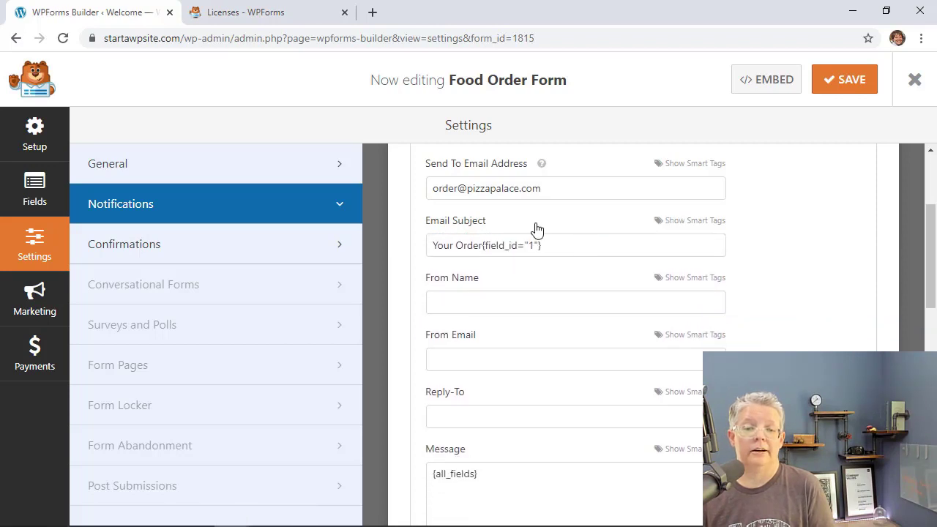
left_click(521, 305)
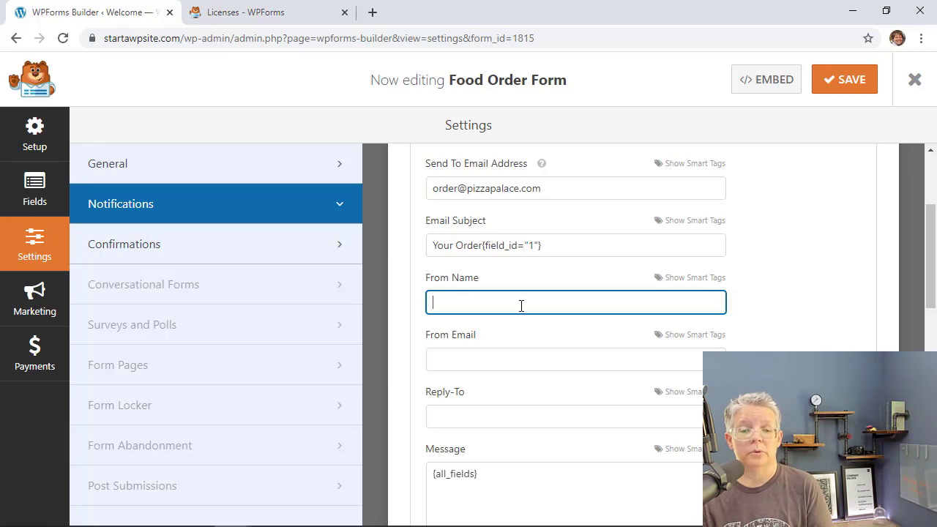
type("Pizza ")
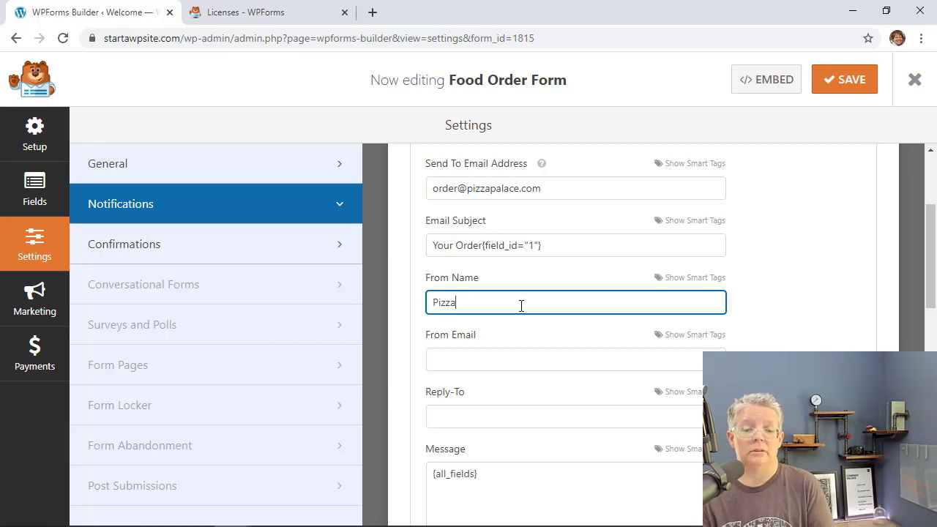
type("Place")
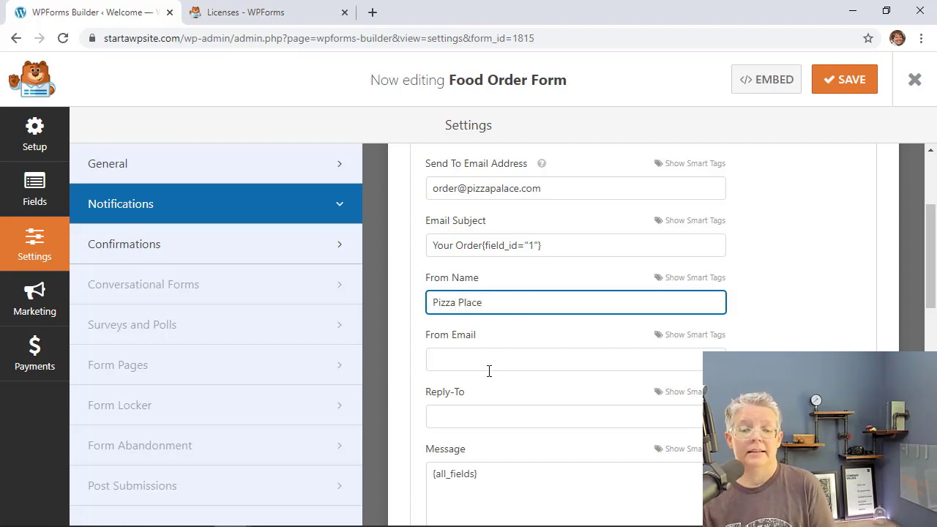
left_click(487, 362)
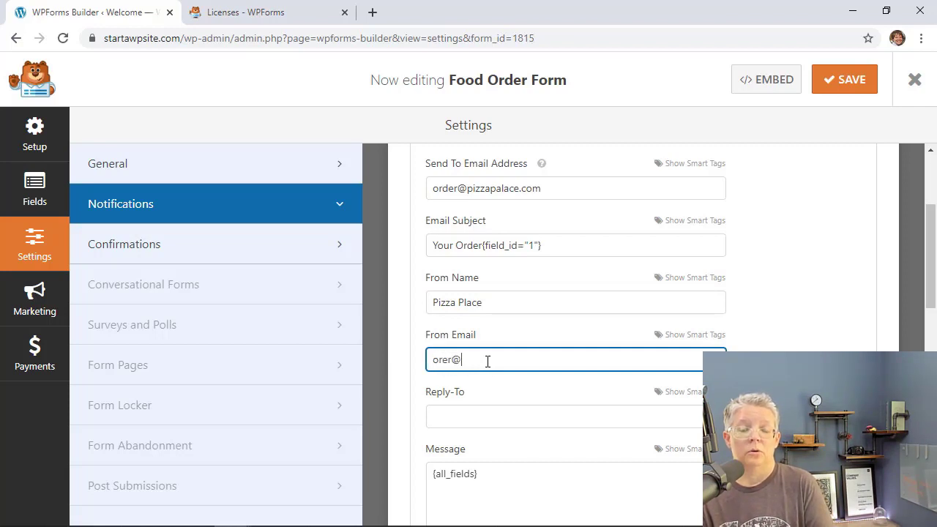
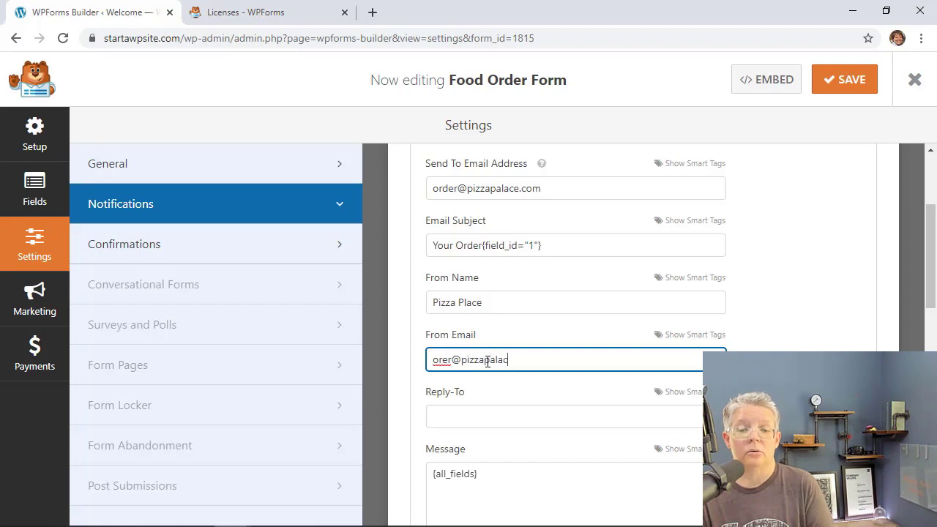
Add the thank-you line 'Thanks for ordering, we are working on it now...' above the field list and save.
scroll(487, 360, "down", 3)
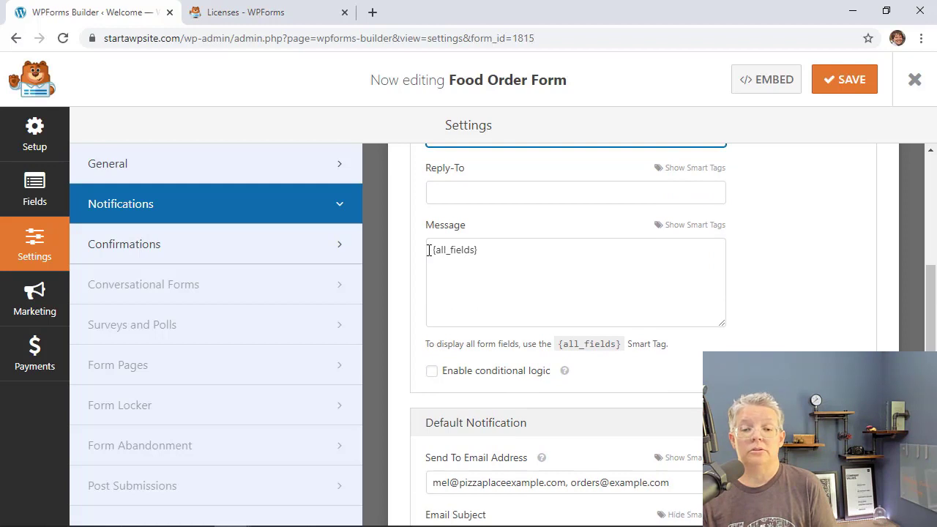
left_click(429, 250)
key("Return")
key("Up")
type("Thanks for ordering")
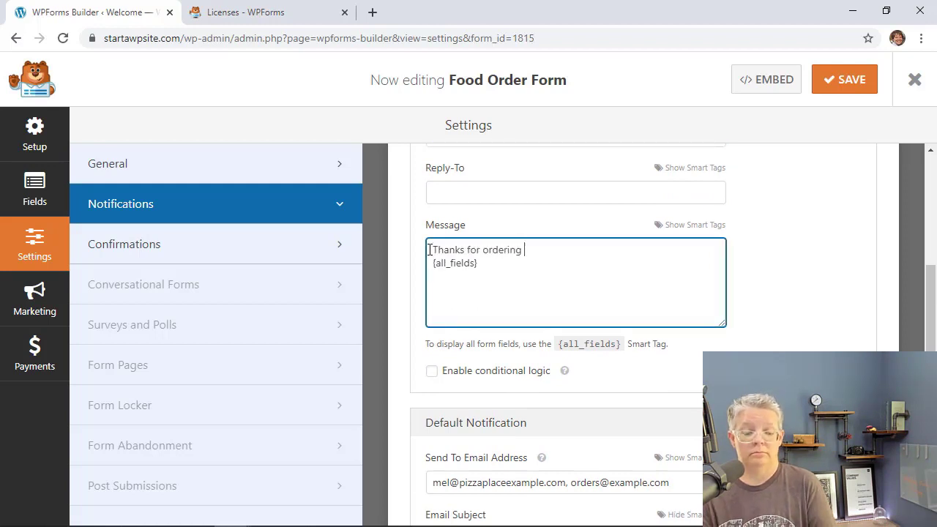
type(", we are working on it now. Here's a list of what you ordered.")
key("Return")
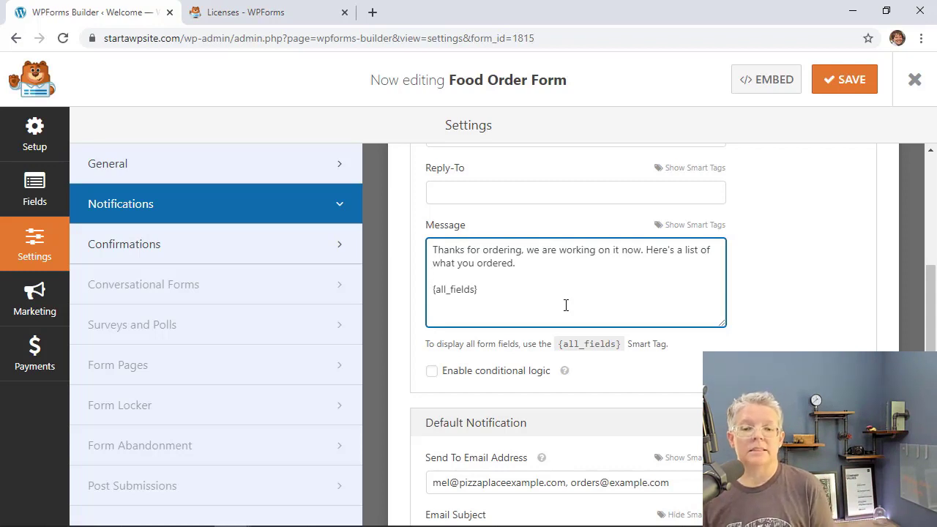
left_click(847, 86)
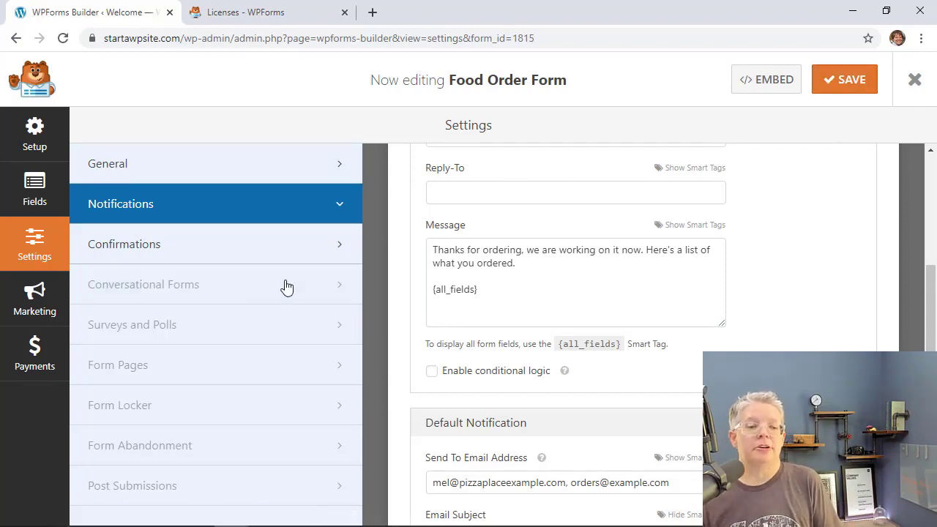
In Confirmations, change 'contacting us' to 'ordering with us', keep type Message, and save.
left_click(177, 251)
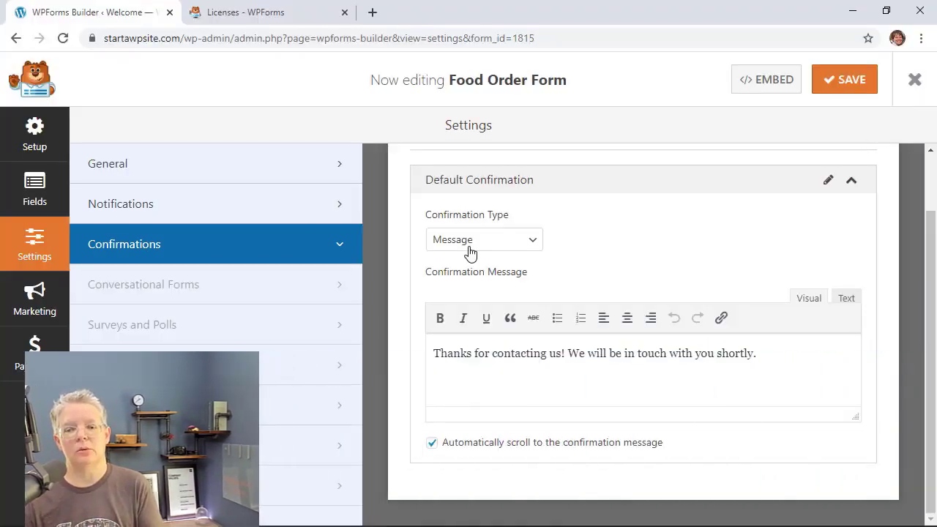
left_click_drag(761, 355, 432, 353)
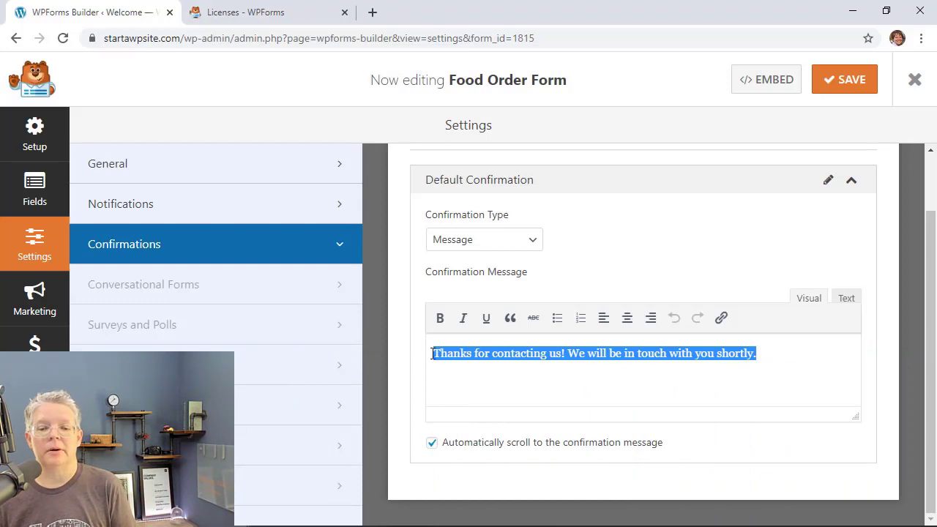
left_click(559, 356)
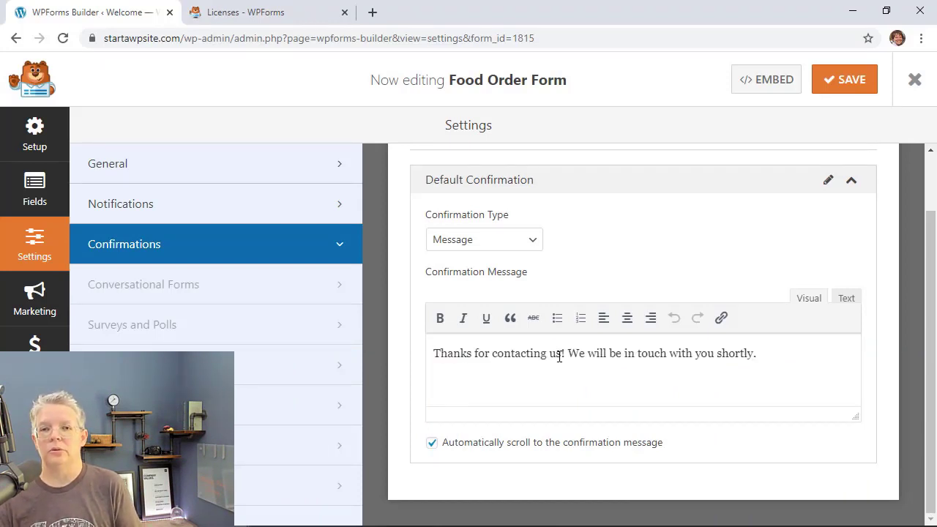
double_click(559, 356)
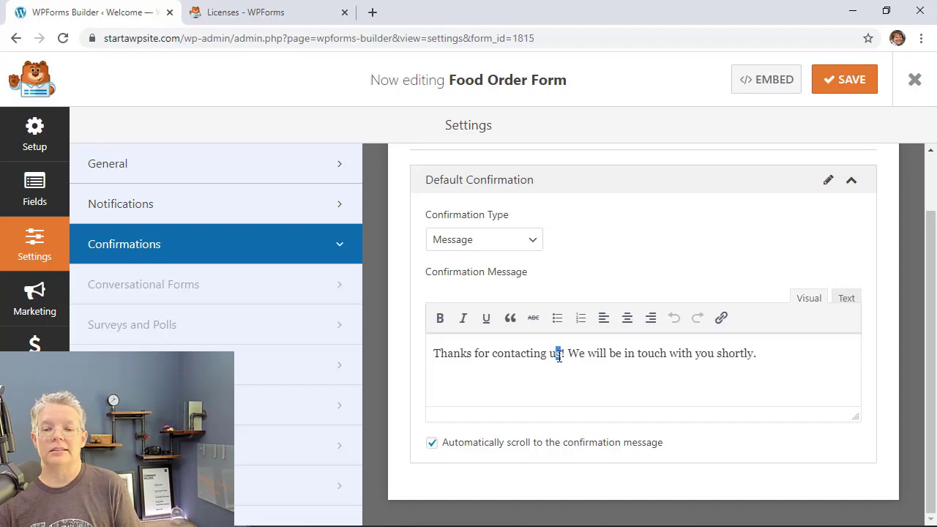
key("shift+Left")
key("shift+Left")
key("shift+Left")
key("shift+Left")
key("shift+Left")
key("shift+Left")
key("shift+Left")
key("shift+Left")
key("shift+Left")
key("shift+Left")
key("shift+Left")
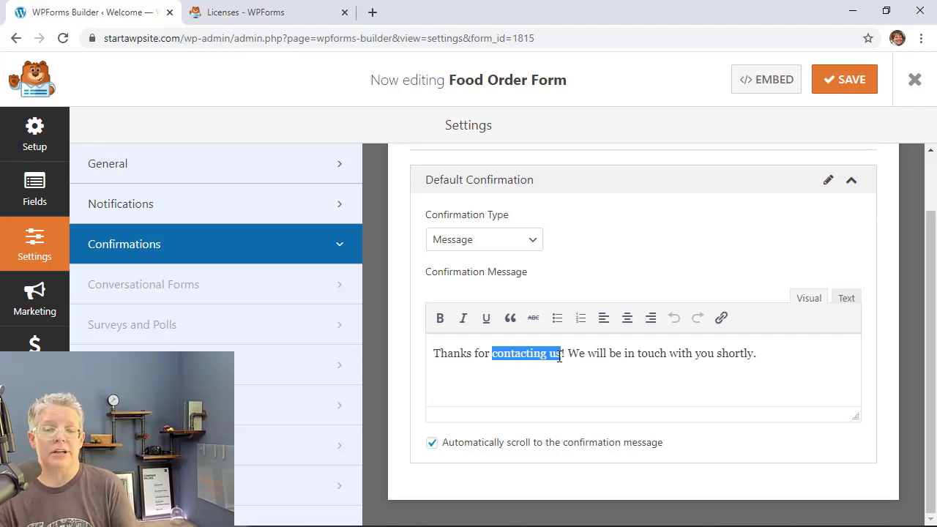
type("ordering with us")
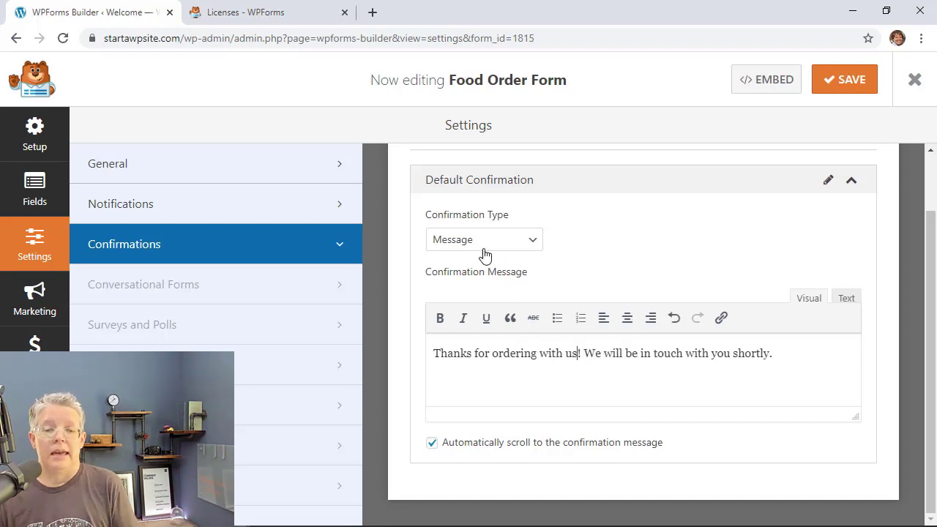
left_click(483, 246)
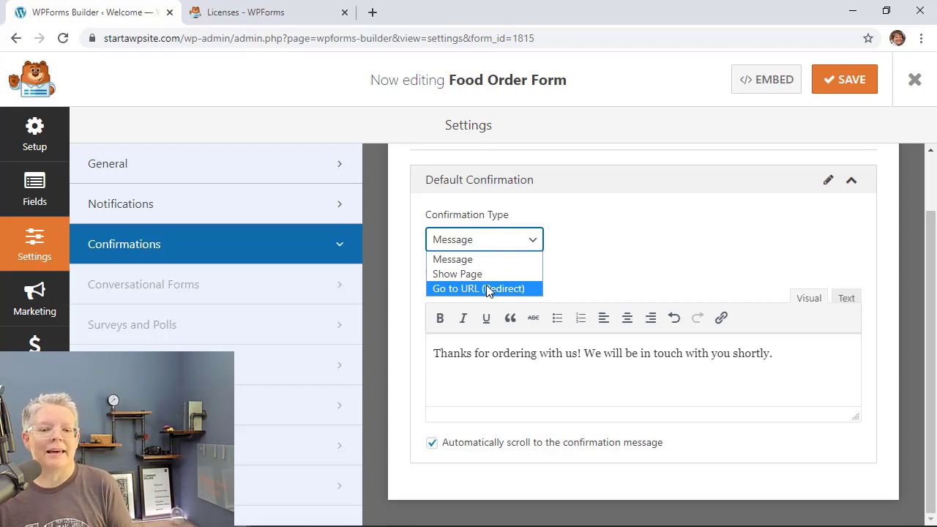
left_click(556, 387)
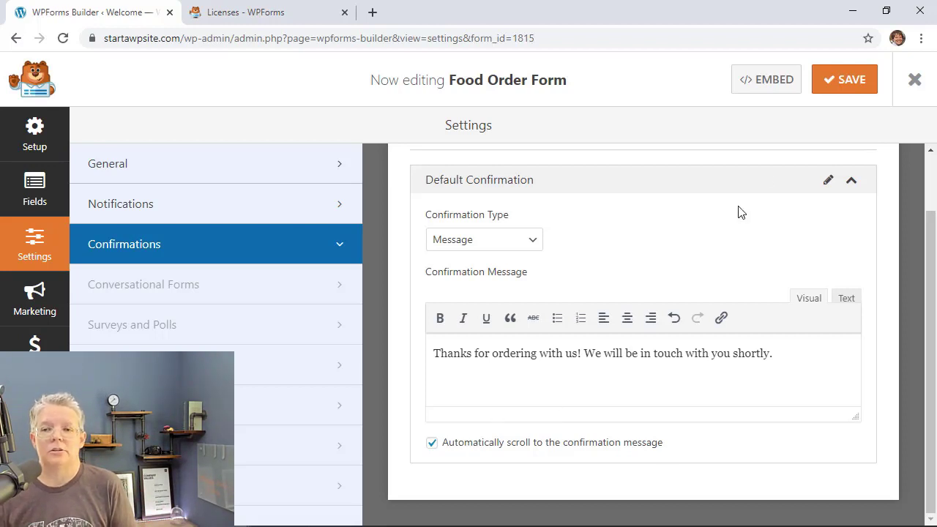
left_click(853, 79)
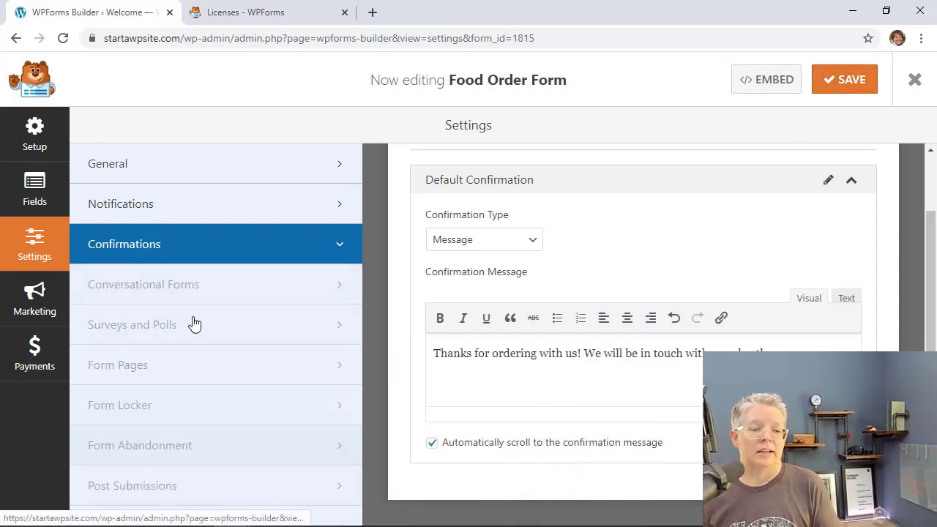
Open PayPal Standard payment settings and enter the PayPal e-mail address.
left_click(32, 359)
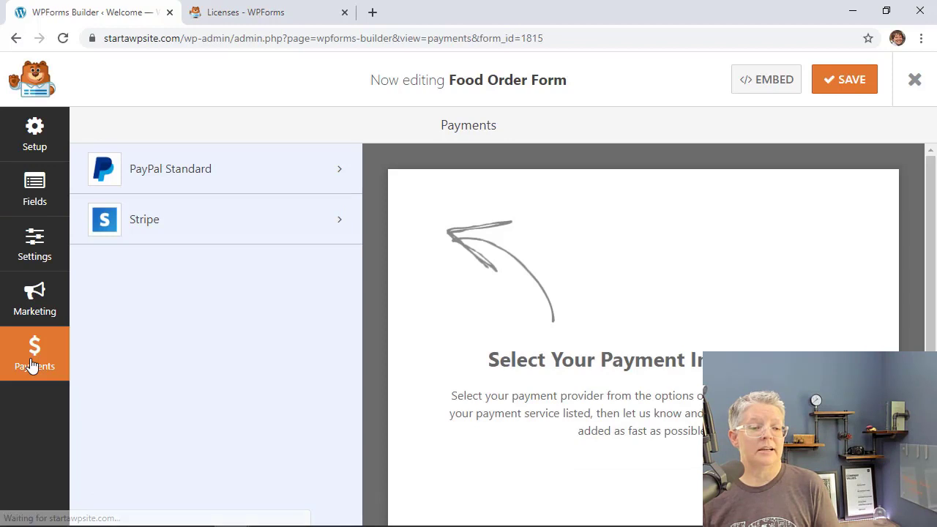
left_click(208, 181)
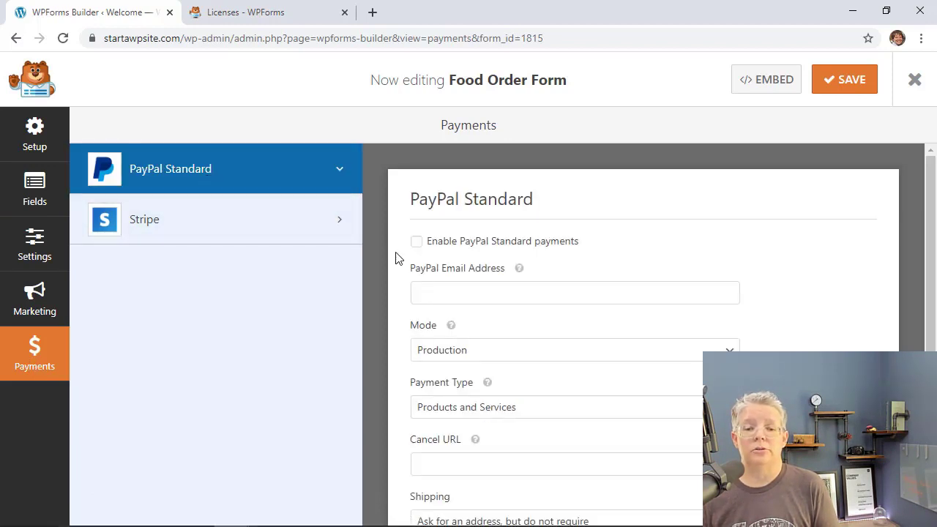
scroll(397, 258, "down", 1)
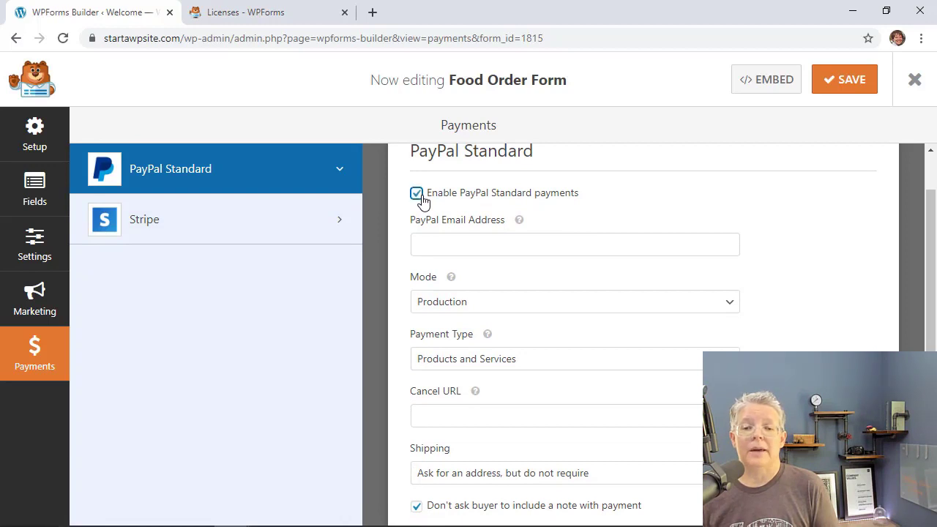
left_click(453, 243)
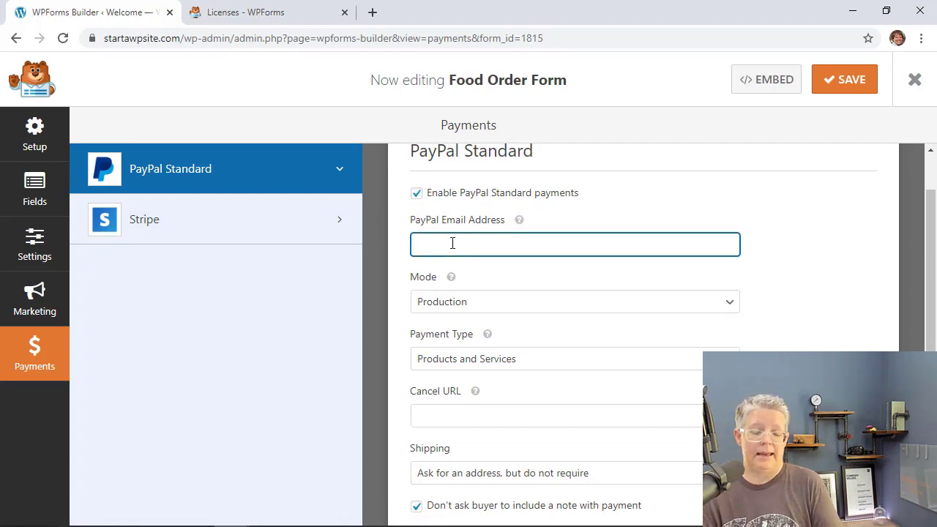
type("paypal@example.com")
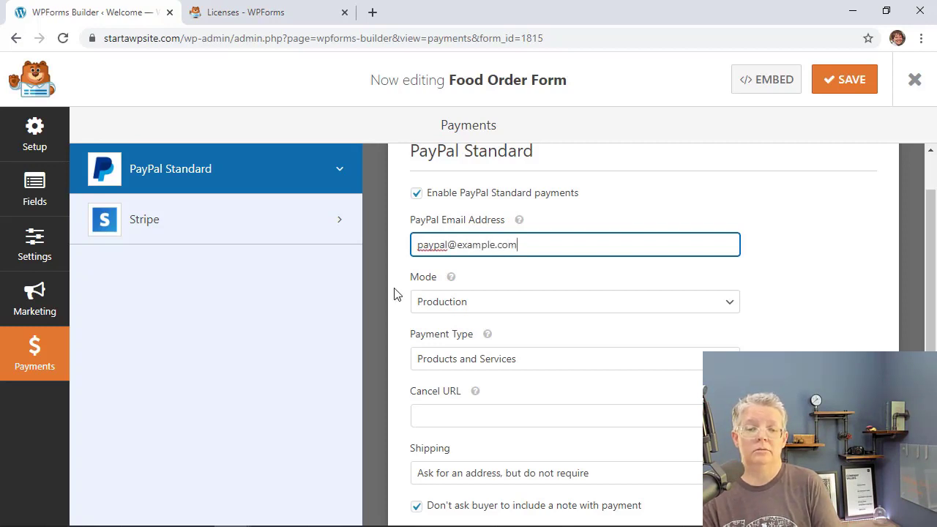
Keep Production mode and Products and Services, set shipping to Don't ask for an address, and save.
scroll(410, 271, "down", 1)
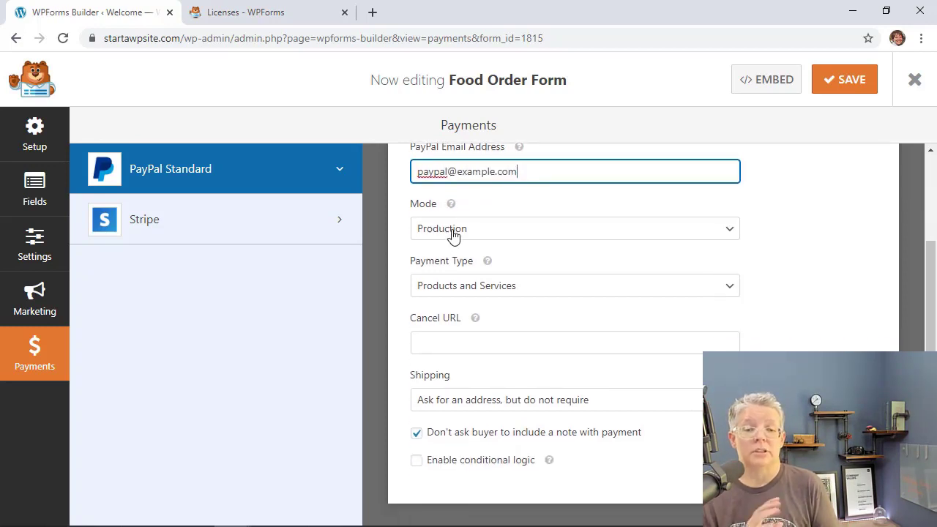
left_click(454, 235)
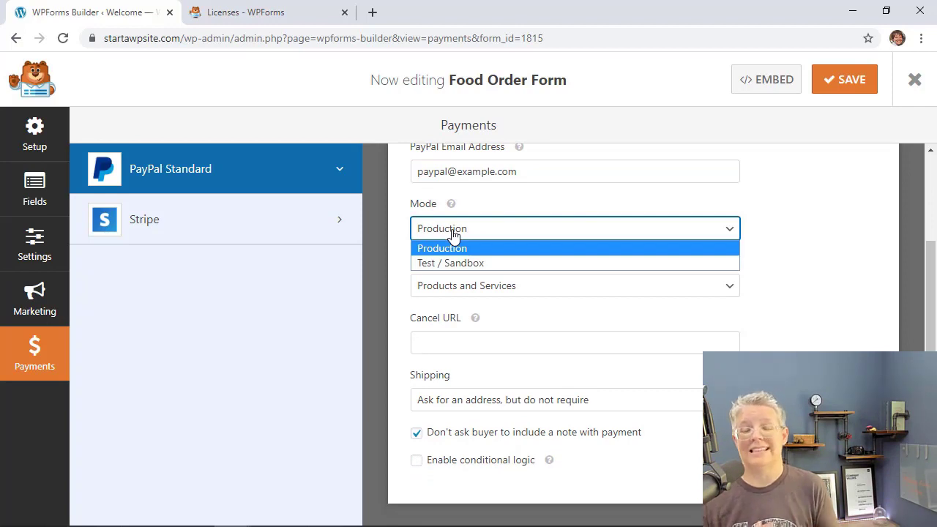
left_click(400, 292)
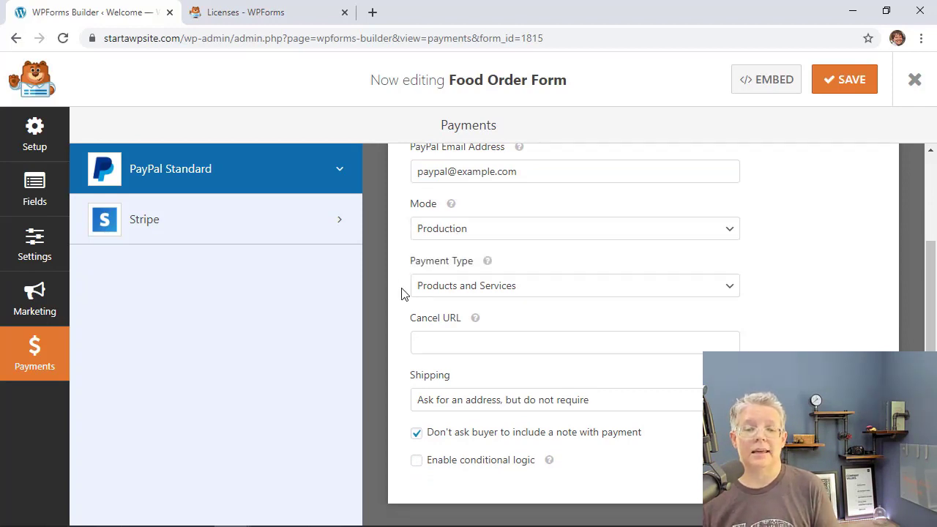
left_click(461, 290)
left_click(461, 288)
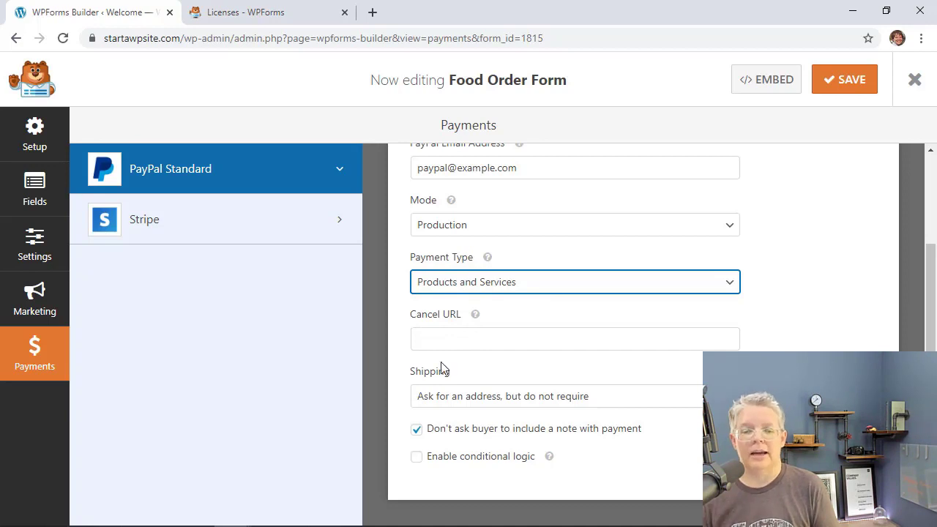
left_click(456, 395)
left_click(439, 417)
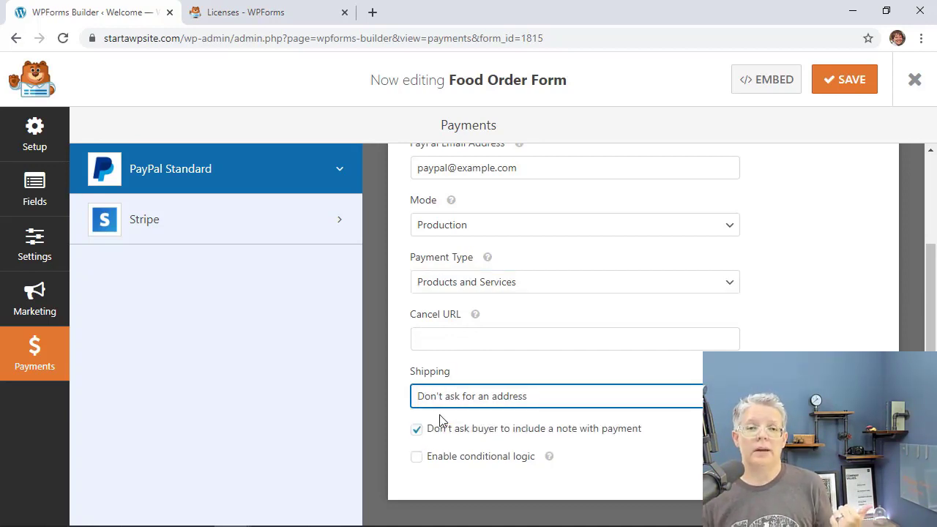
scroll(512, 266, "up", 2)
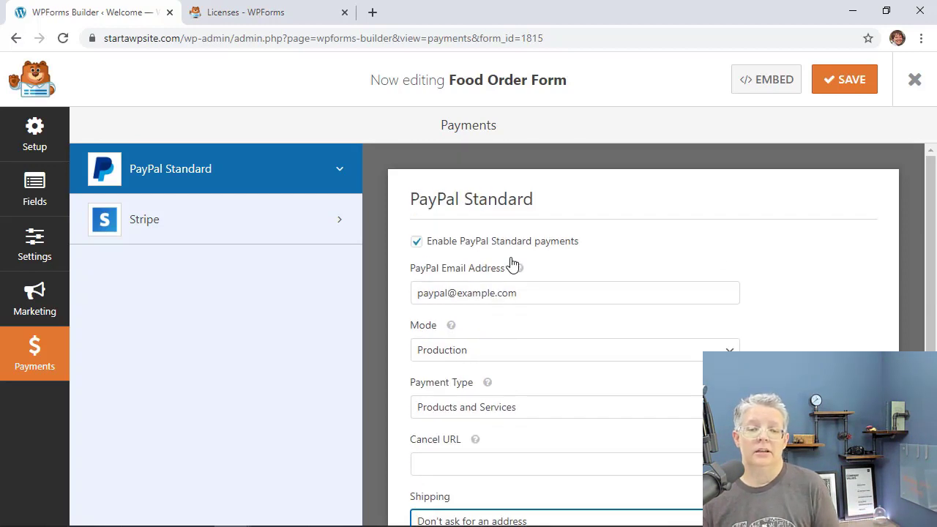
left_click(847, 88)
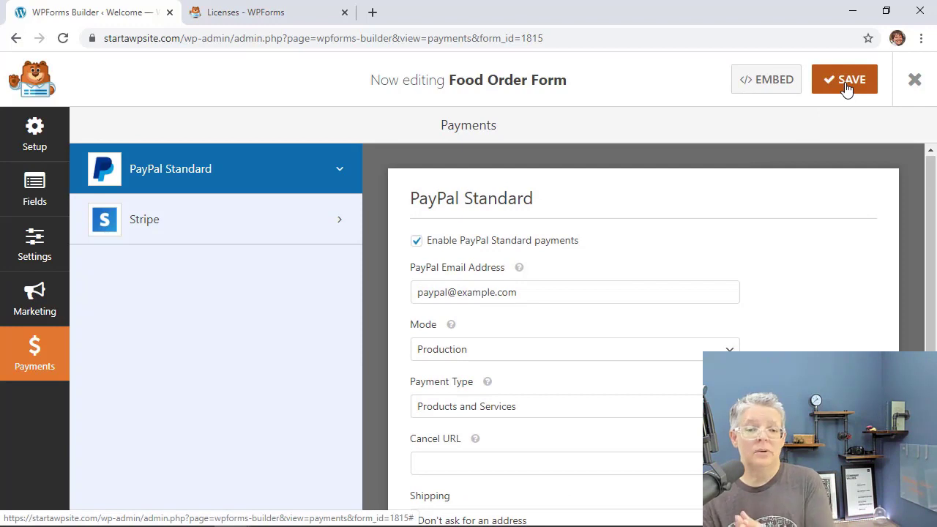
Add a Multiple Items payment field above the pizzas question.
left_click(33, 199)
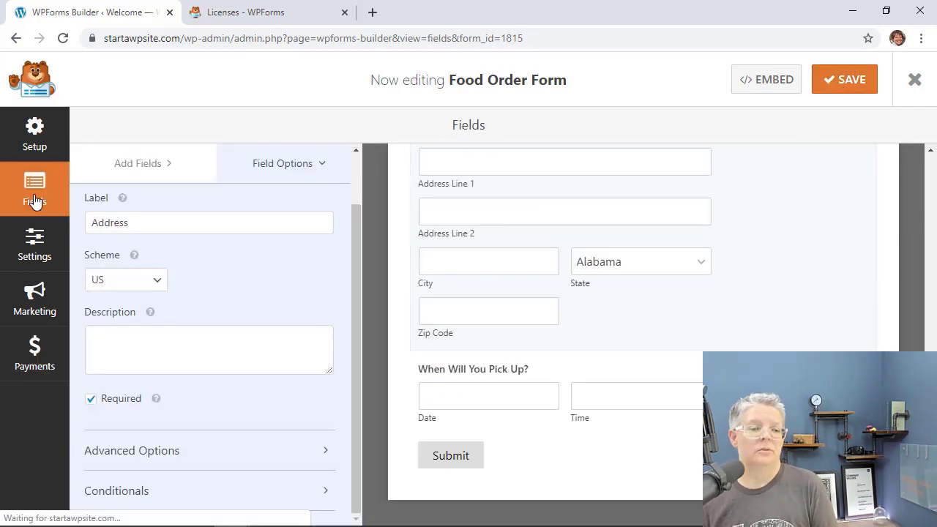
scroll(413, 311, "up", 7)
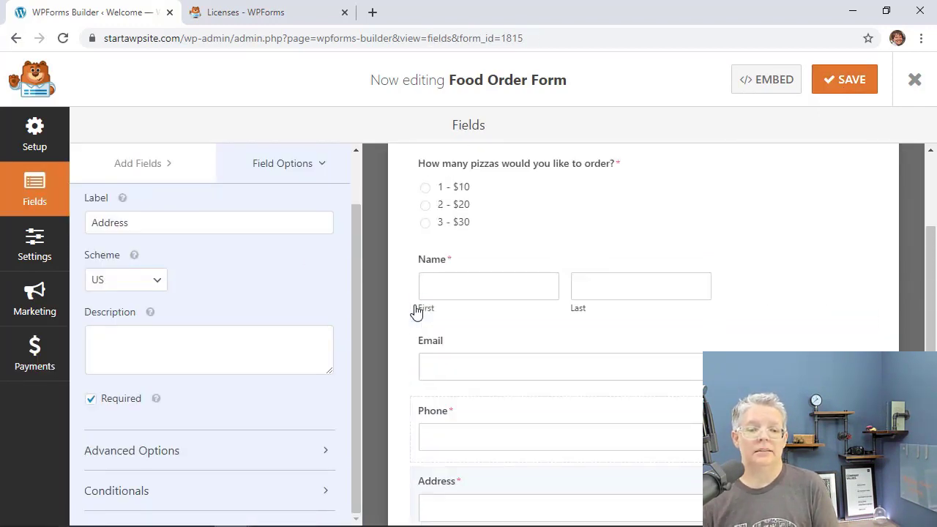
scroll(415, 311, "up", 1)
left_click(591, 368)
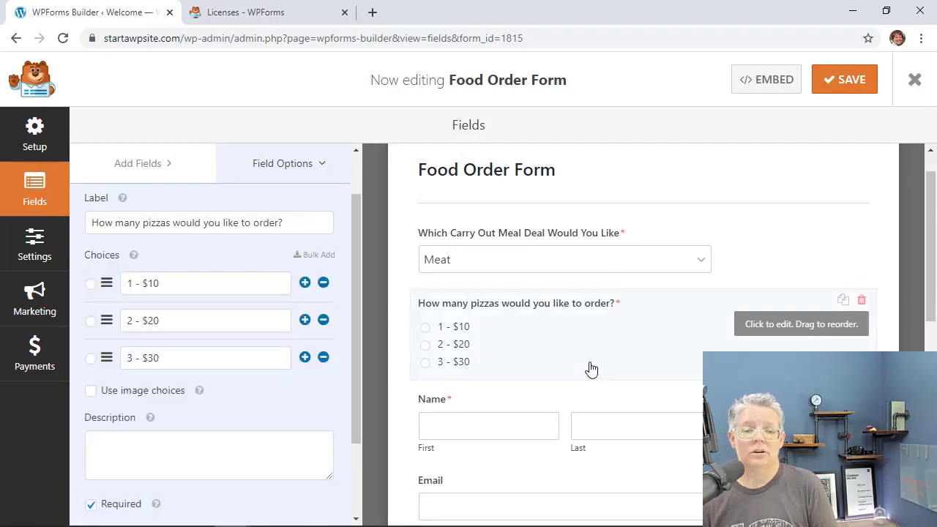
scroll(228, 388, "down", 2)
scroll(229, 388, "up", 2)
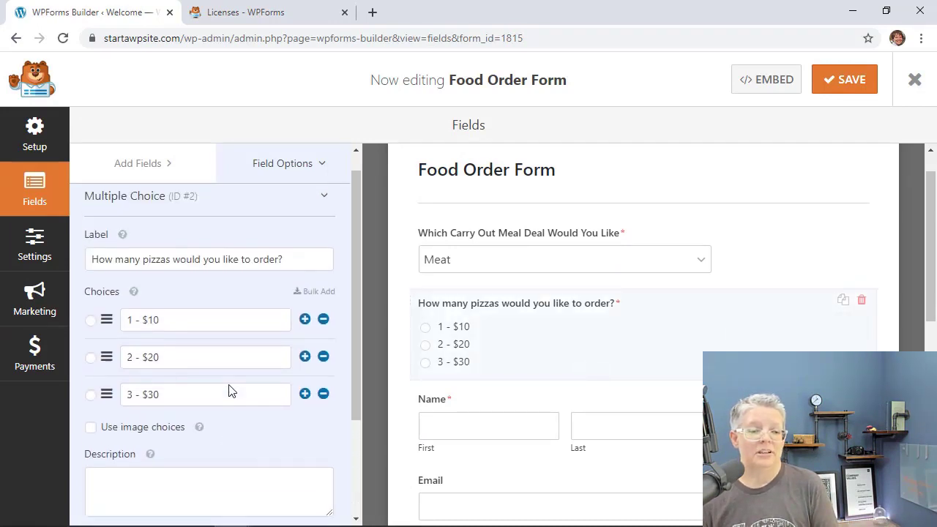
scroll(228, 390, "up", 1)
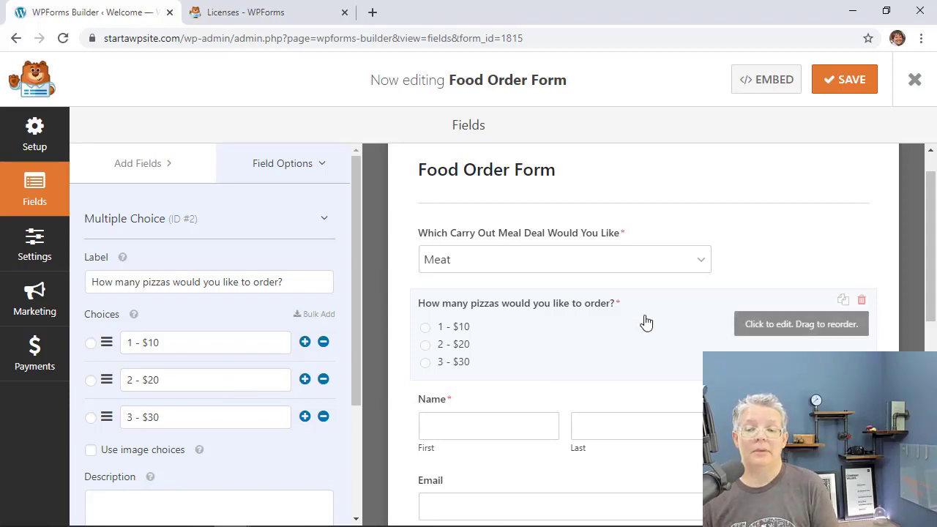
left_click(147, 169)
scroll(255, 254, "down", 5)
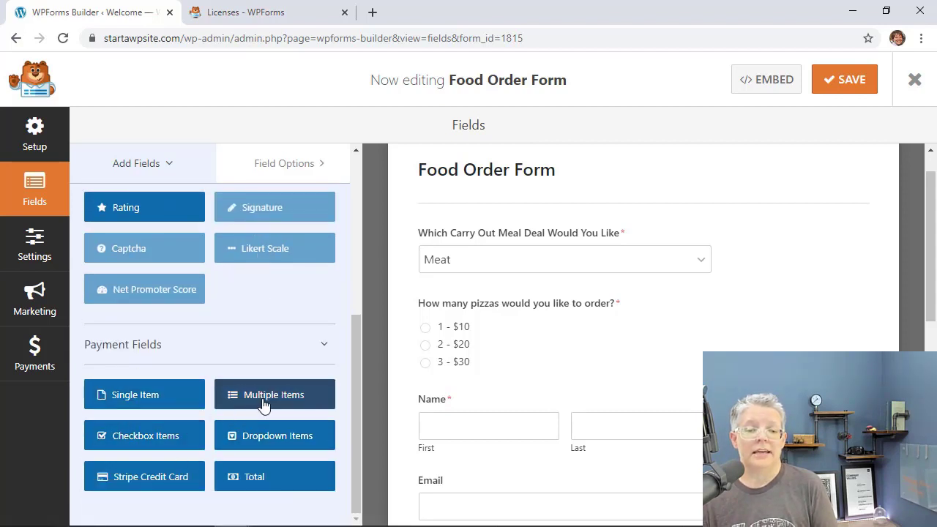
left_click_drag(265, 400, 448, 307)
Copy the pizzas question's label into the Multiple Items field's label.
left_click(466, 305)
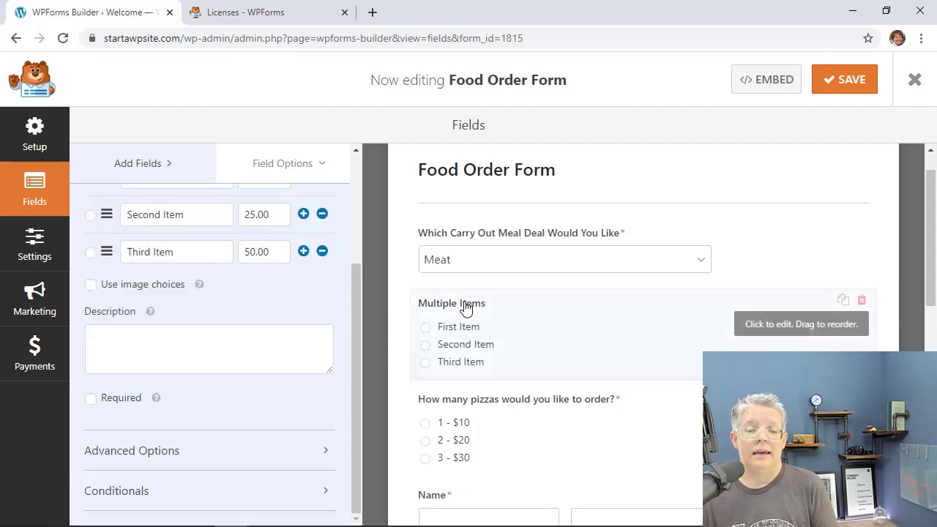
scroll(170, 251, "up", 4)
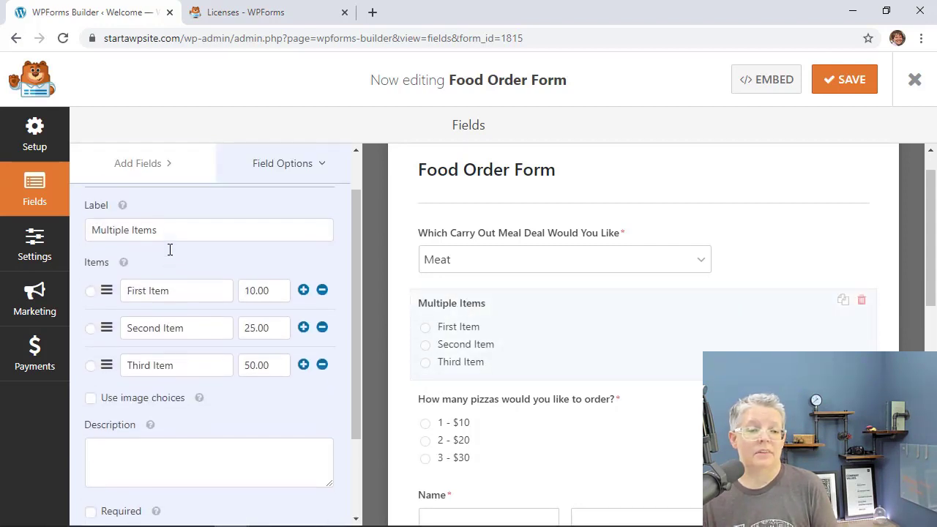
double_click(169, 236)
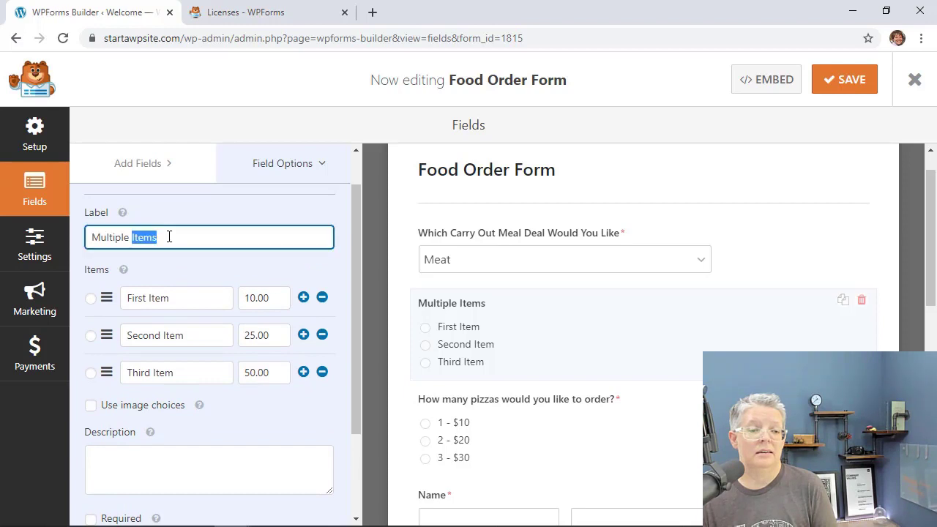
left_click(466, 398)
left_click_drag(291, 234, 88, 239)
key("ctrl+c")
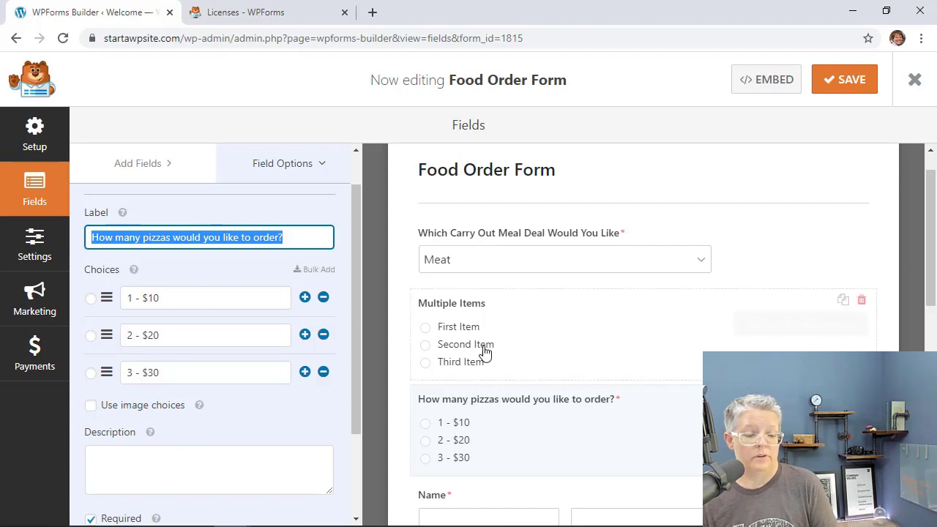
left_click(458, 307)
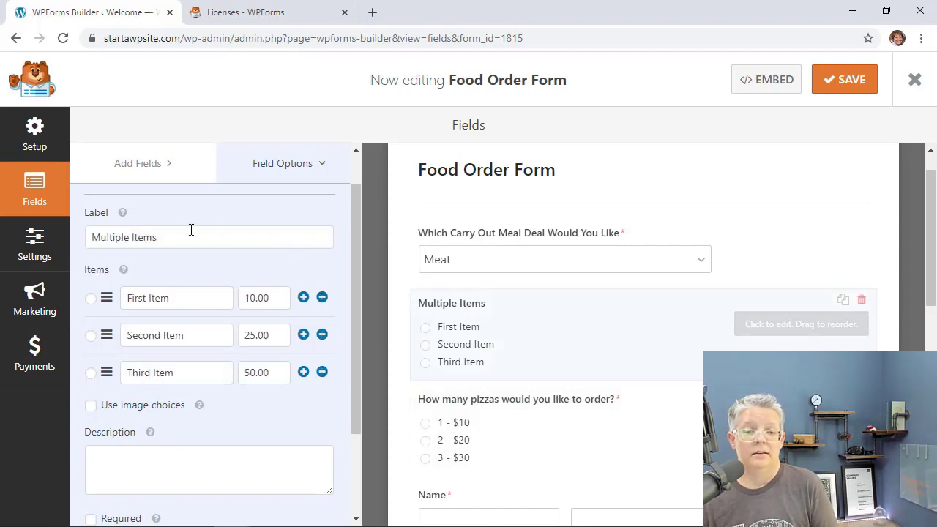
left_click_drag(176, 236, 64, 236)
key("ctrl+v")
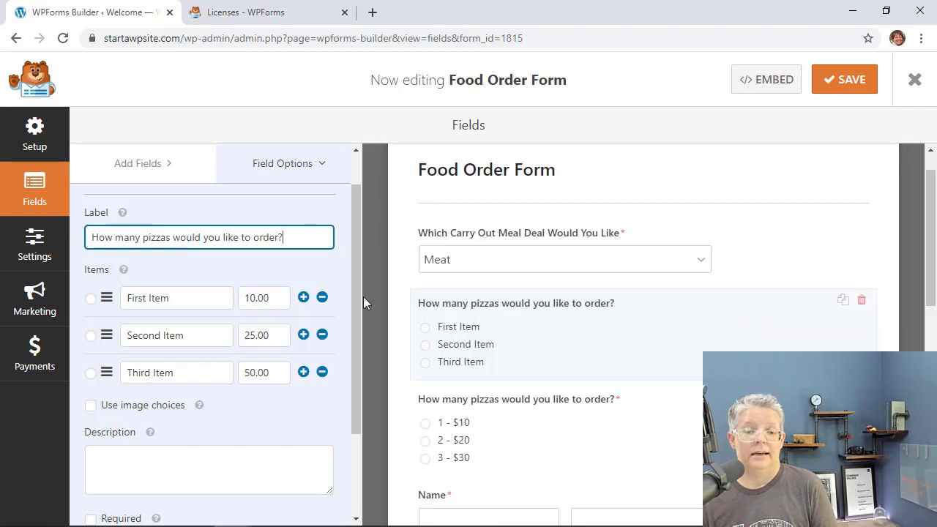
Name the first two items 1 - $10 and 2 - $20, copied from the pizzas question.
triple_click(192, 297)
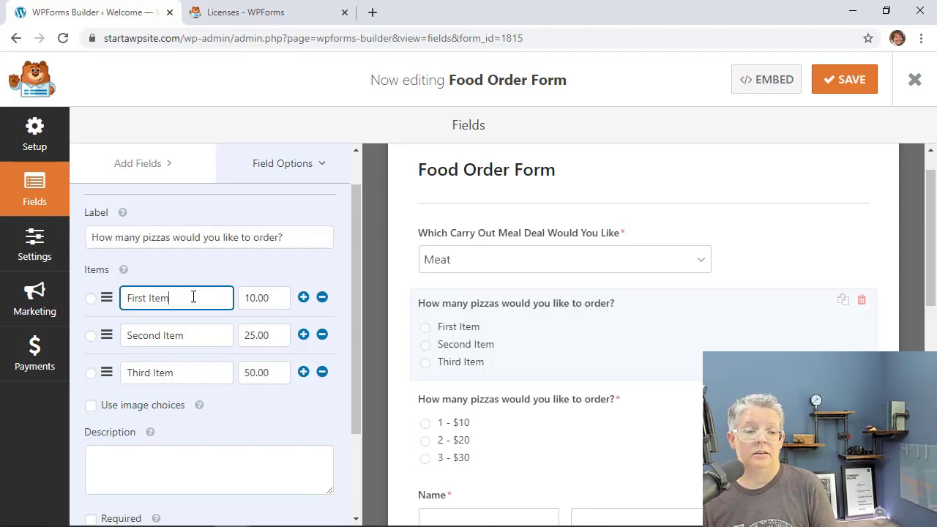
left_click(455, 427)
double_click(155, 297)
triple_click(159, 297)
key("ctrl+c")
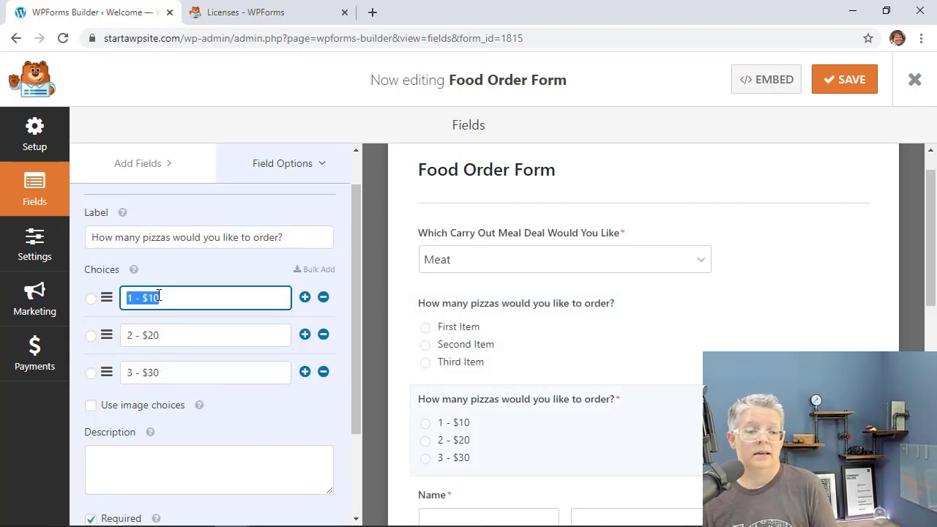
left_click(442, 327)
left_click_drag(193, 298, 126, 297)
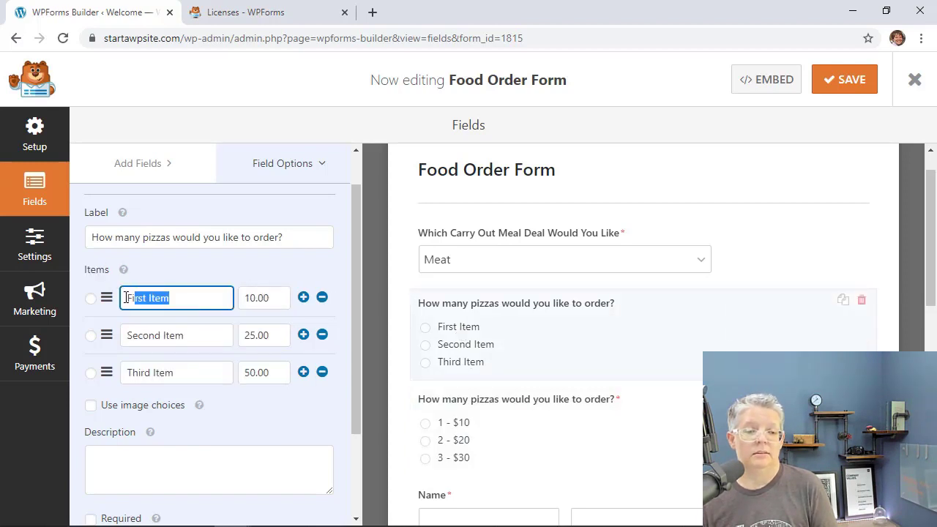
key("ctrl+v")
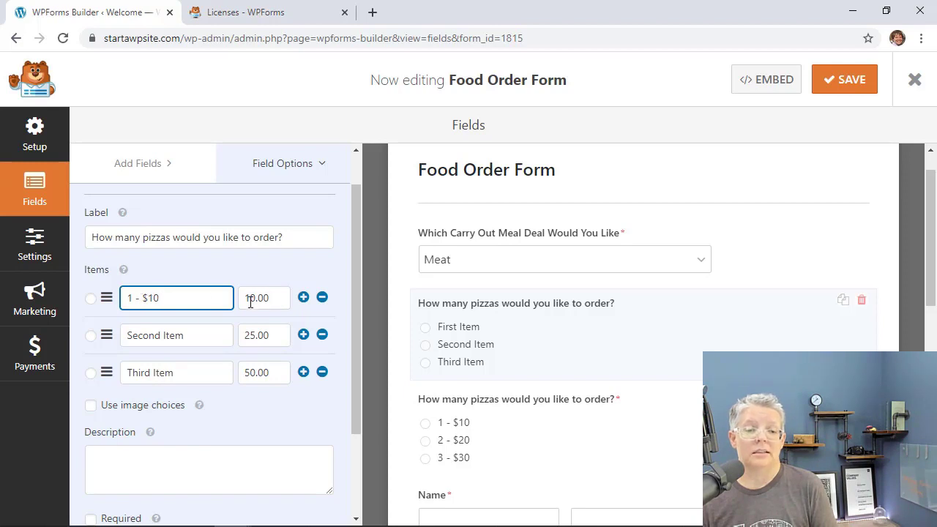
left_click(477, 434)
left_click_drag(176, 335, 99, 338)
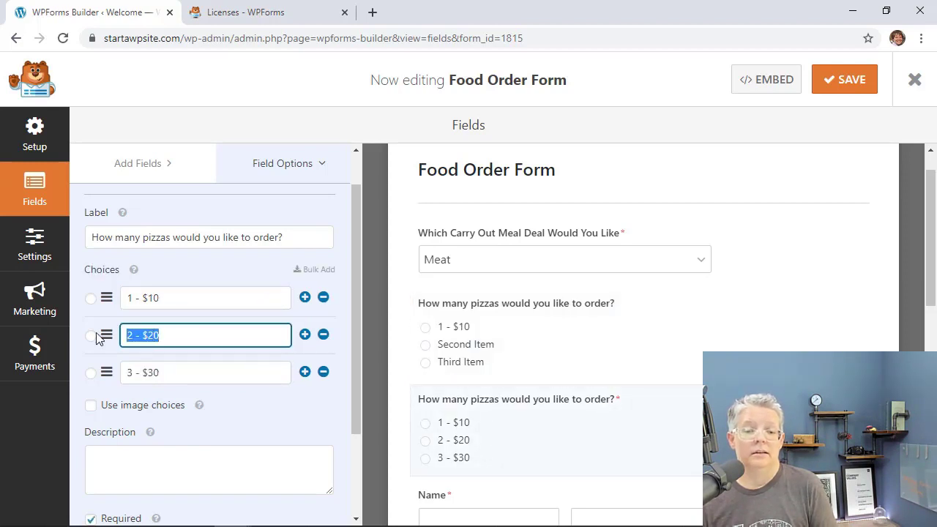
key("ctrl+c")
left_click(553, 349)
triple_click(196, 335)
key("ctrl+v")
left_click(280, 341)
Name the third item 3 - $30 and correct its price to 30.00.
left_click(467, 443)
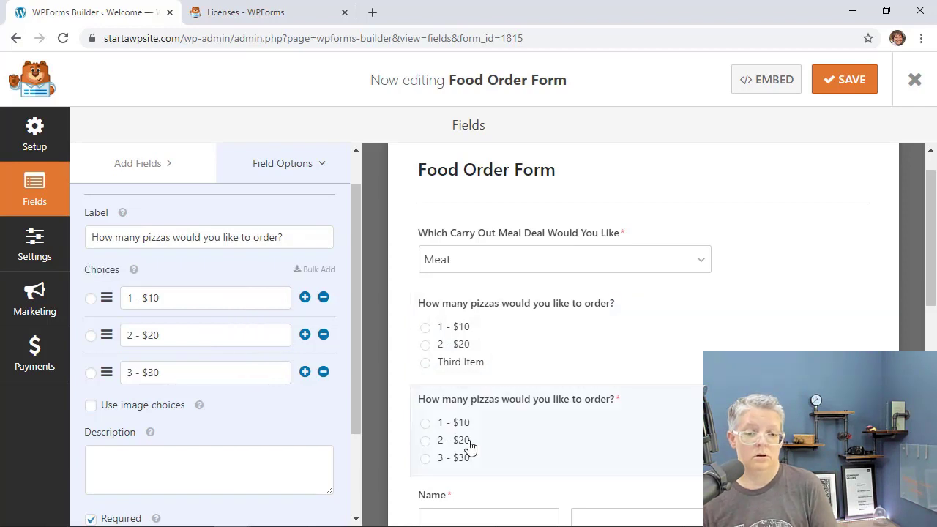
left_click_drag(174, 373, 106, 375)
key("ctrl+c")
left_click(522, 351)
triple_click(185, 370)
key("ctrl+v")
left_click(250, 373)
key("BackSpace")
type("3")
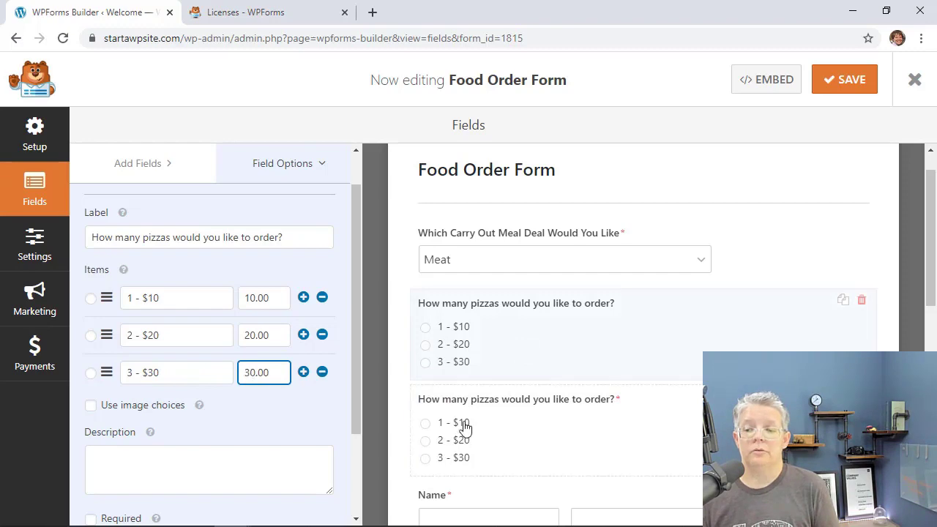
scroll(617, 402, "down", 1)
Delete the original unpriced pizzas question and confirm the deletion.
left_click(861, 367)
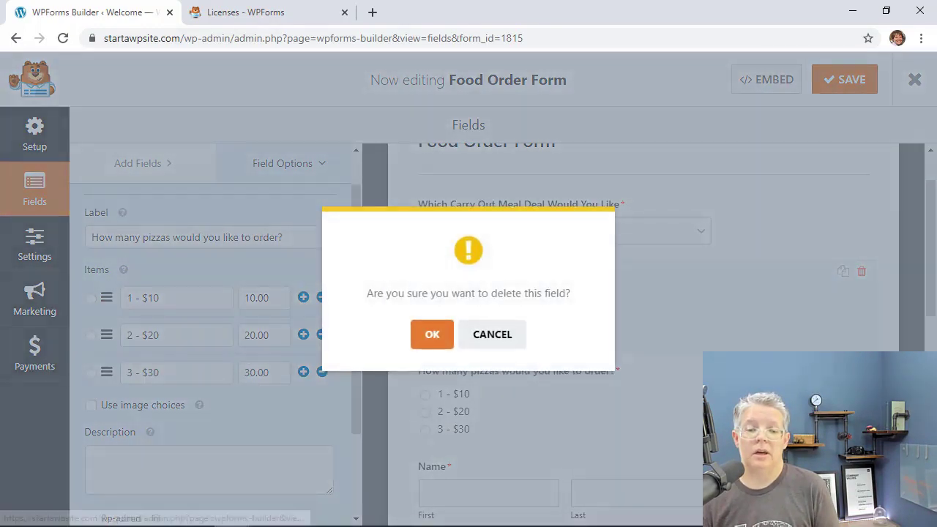
left_click(429, 335)
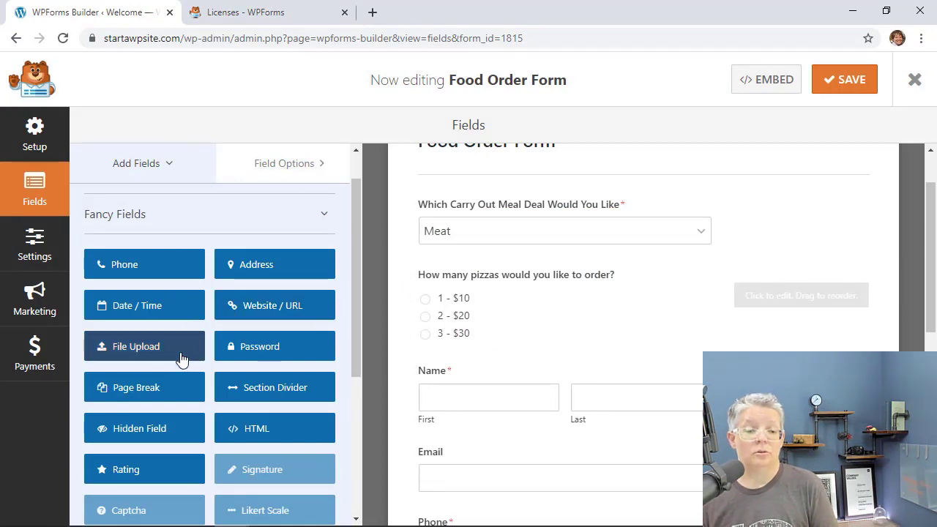
scroll(181, 357, "down", 4)
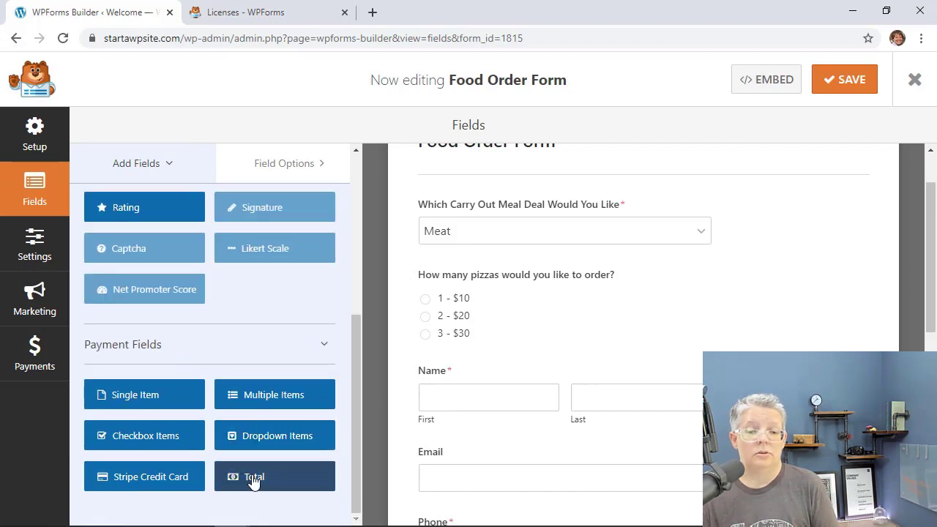
Add a Total field above Name, save the form, and start a new WordPress page.
left_click_drag(254, 479, 450, 360)
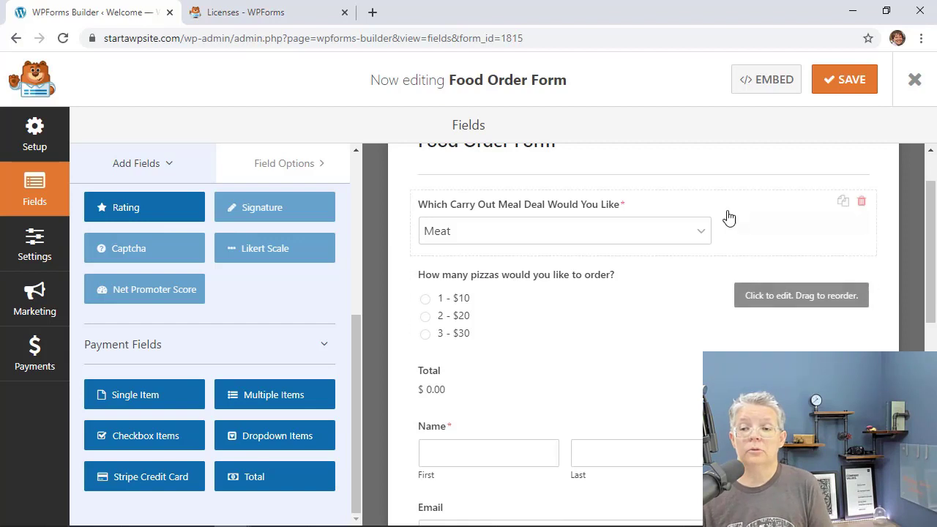
left_click(844, 76)
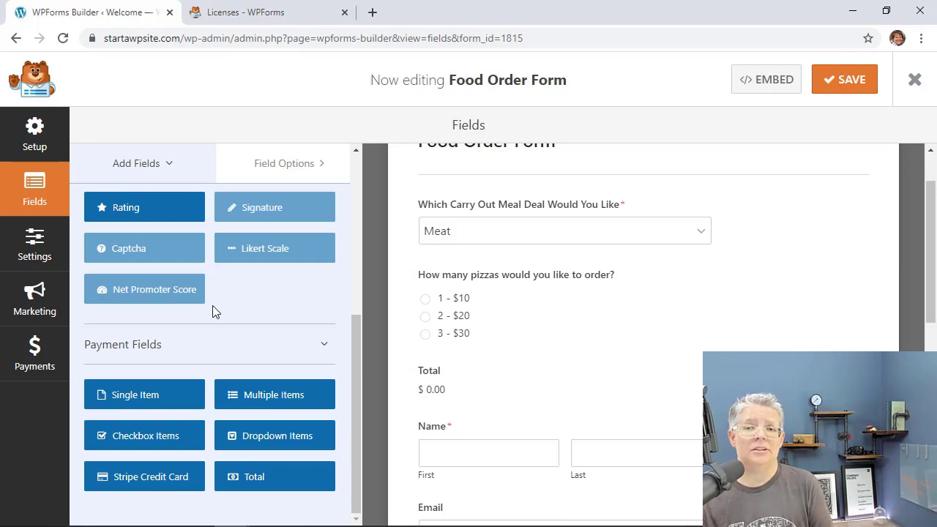
left_click(916, 80)
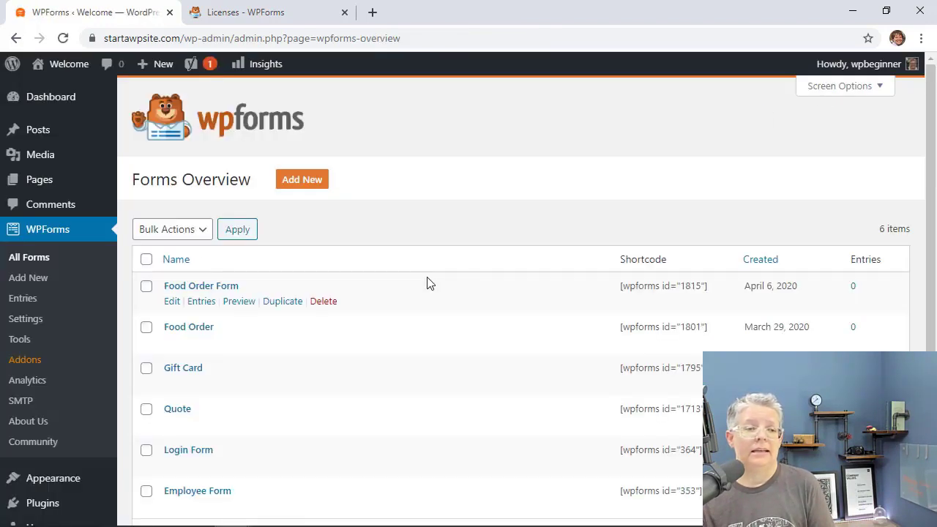
mouse_move(44, 187)
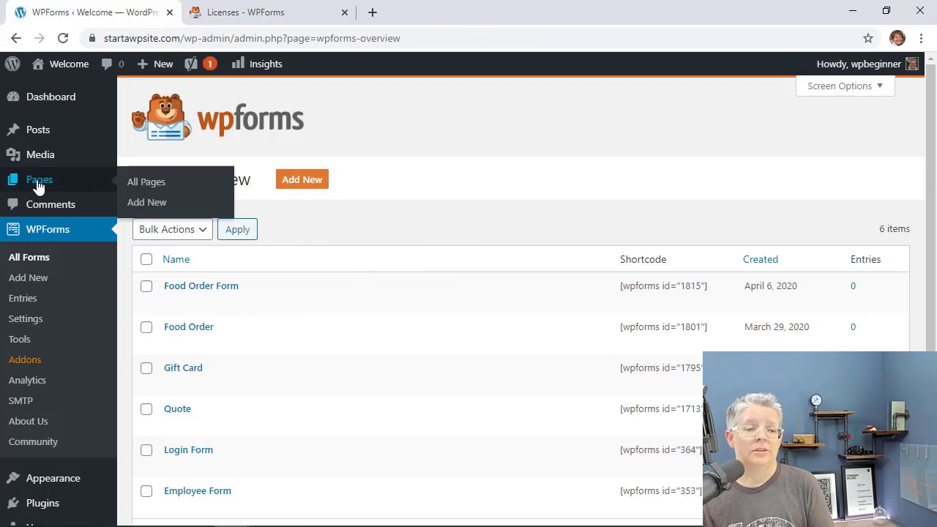
left_click(142, 203)
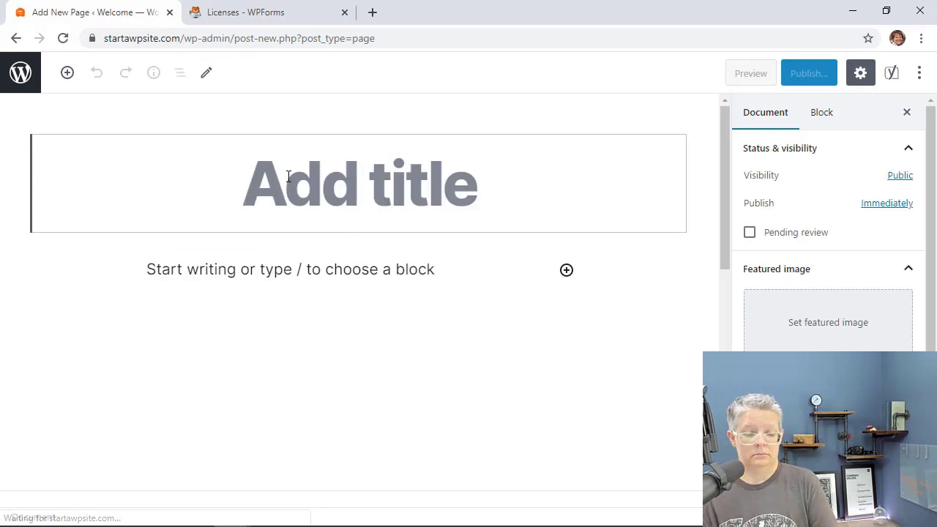
Title the page 'Food Order Form' and embed the Food Order Form with a WPForms block.
type("Food Order Form")
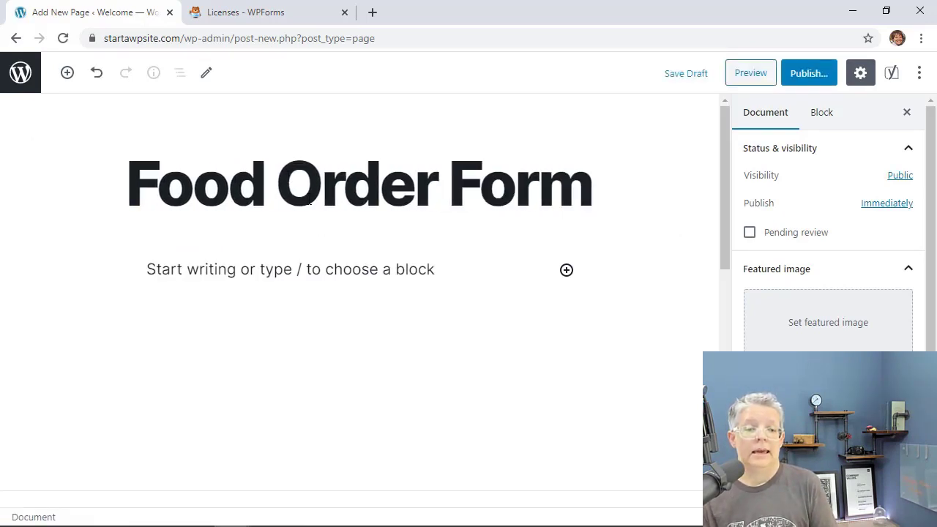
left_click(184, 272)
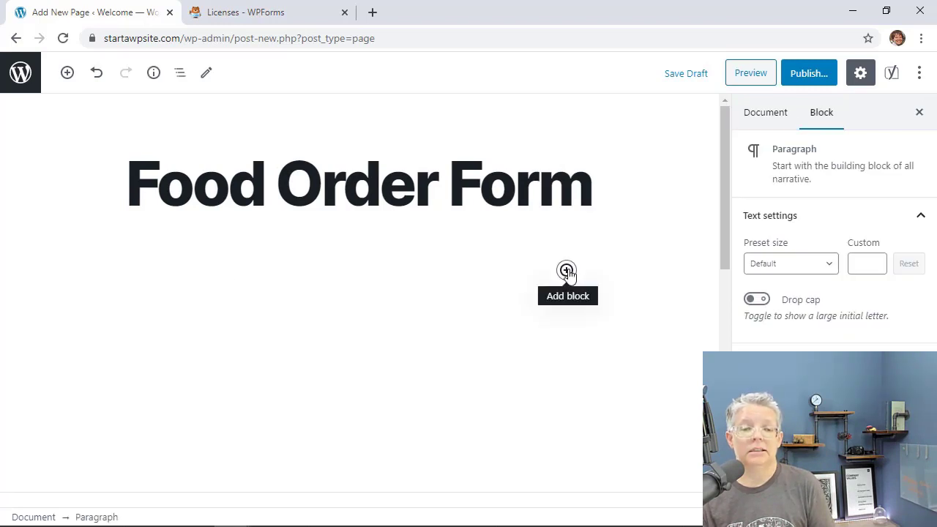
type("/")
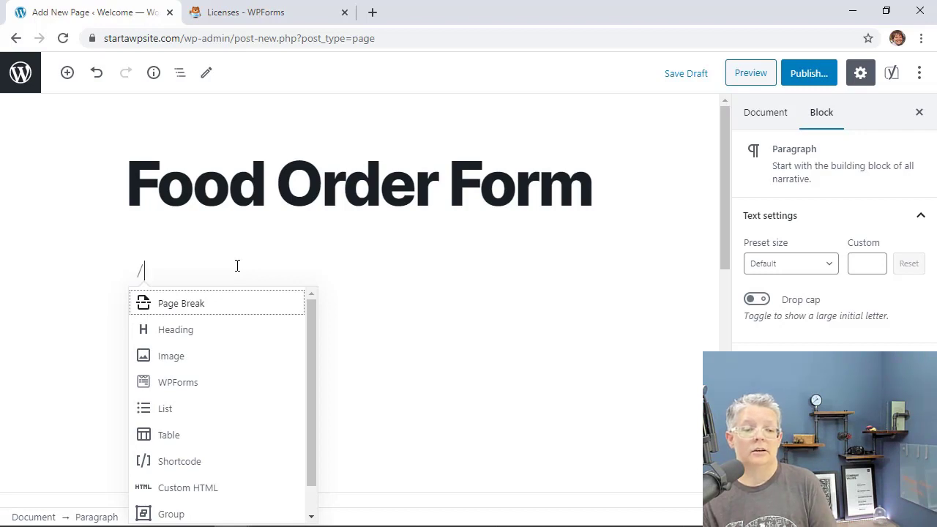
type("wpf")
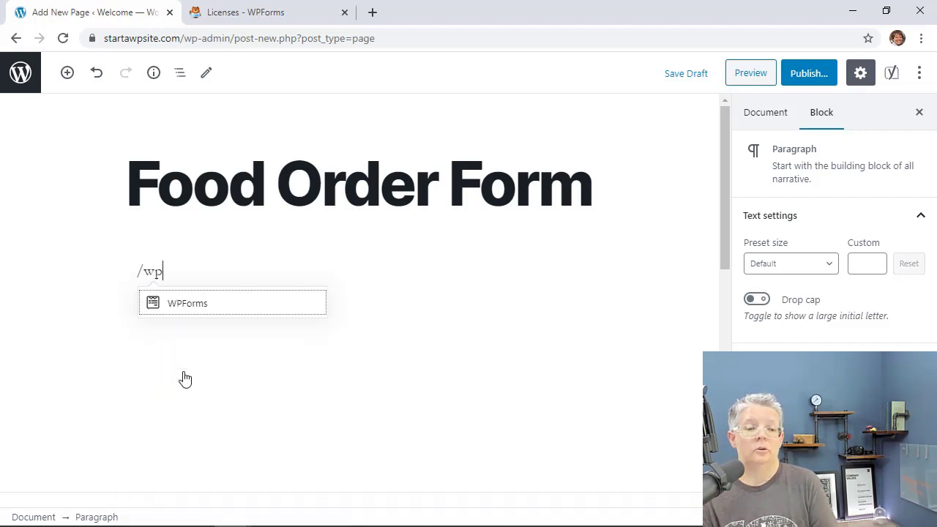
left_click(195, 304)
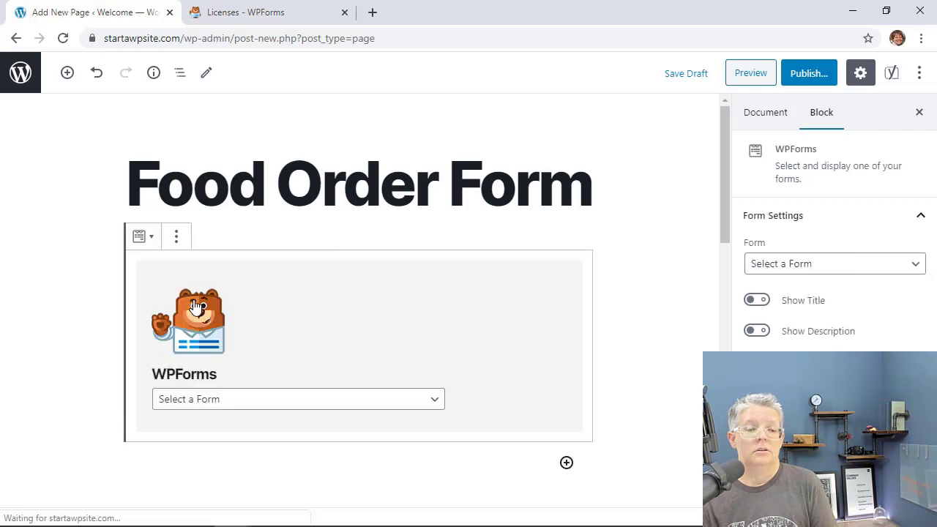
left_click(426, 406)
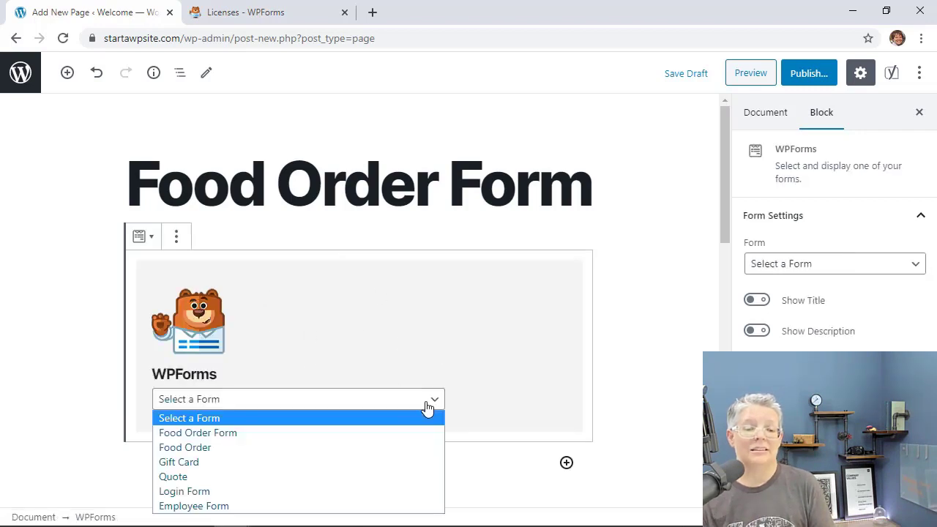
left_click(205, 435)
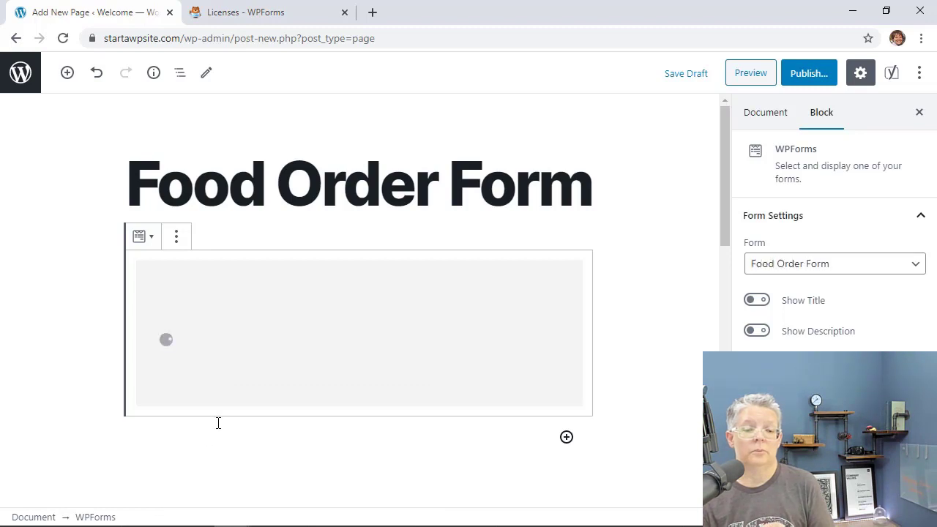
Review the page content and begin publishing it.
scroll(424, 325, "down", 1)
scroll(426, 328, "down", 5)
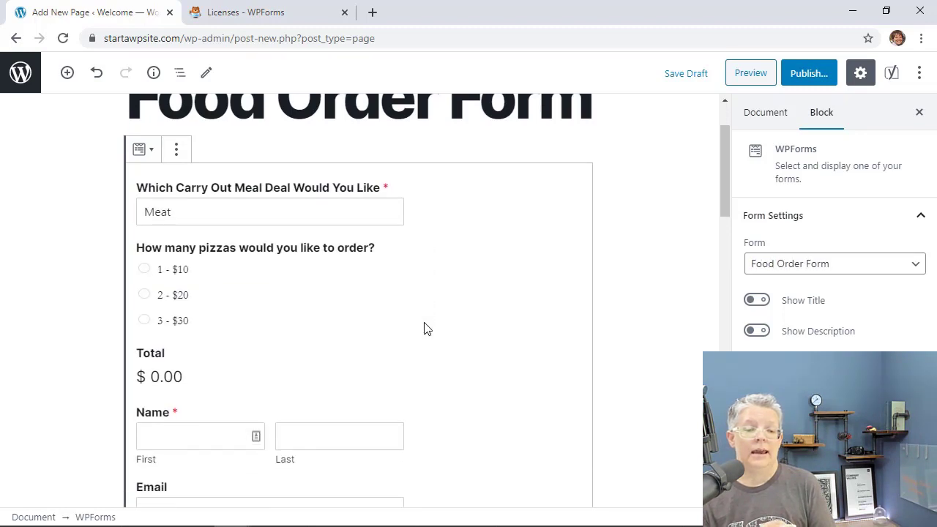
scroll(427, 328, "up", 6)
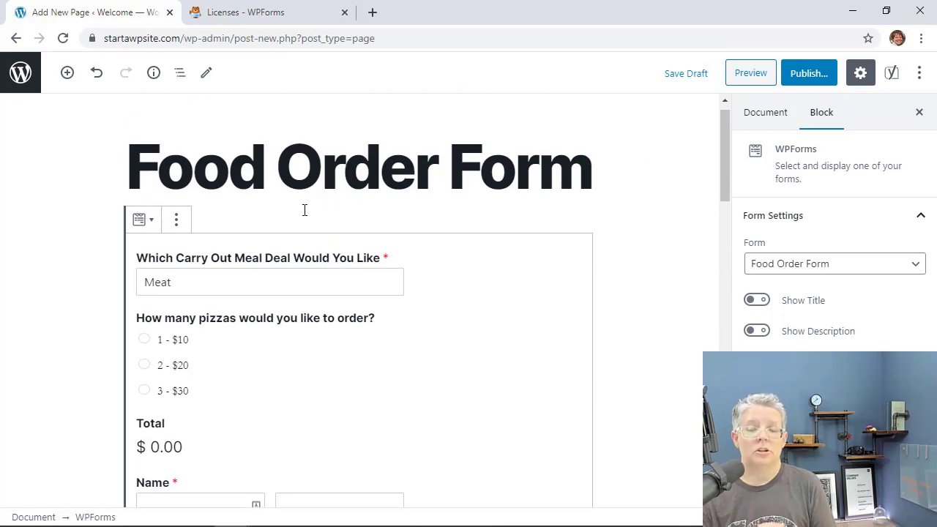
scroll(305, 210, "down", 3)
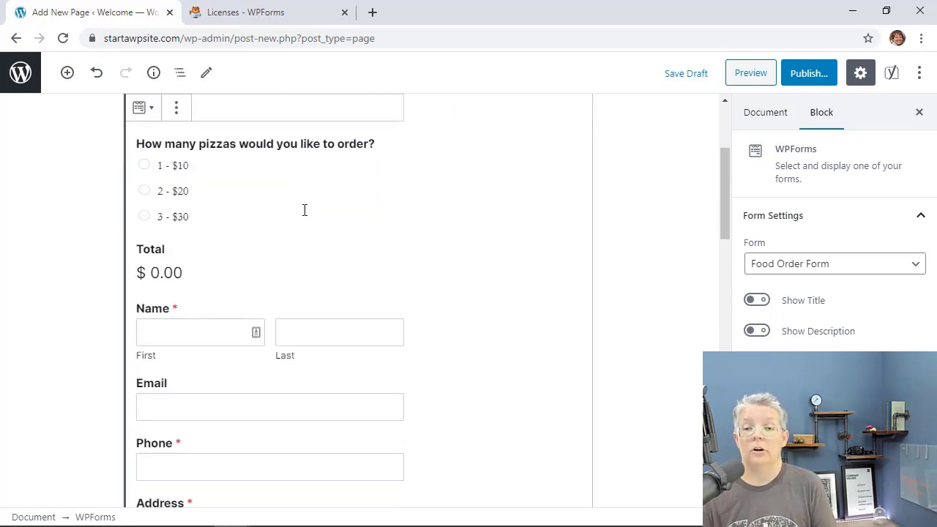
scroll(371, 291, "down", 5)
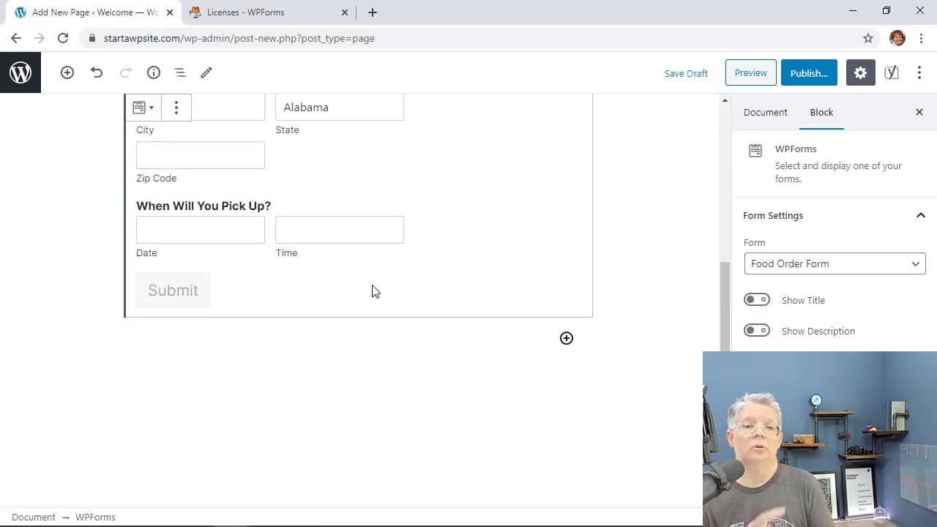
scroll(372, 291, "up", 7)
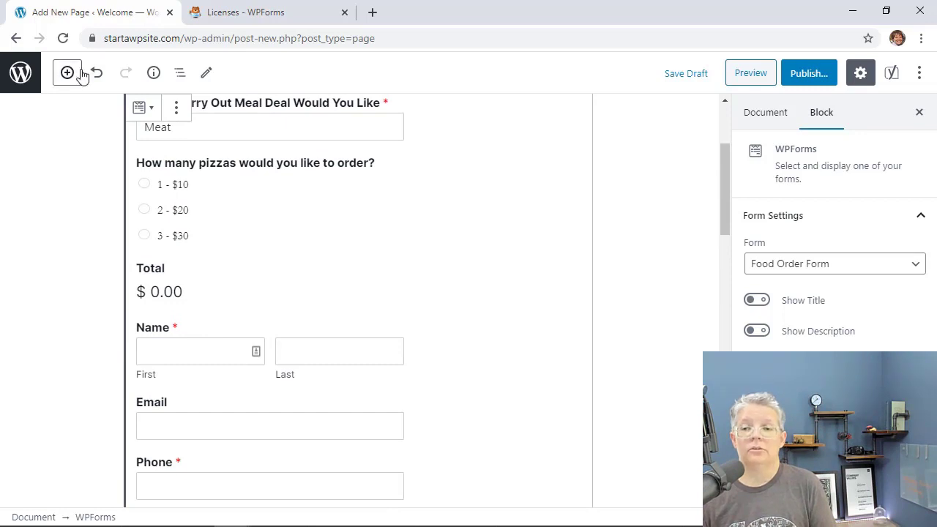
left_click(808, 73)
Publish the Food Order Form page and view it live.
left_click(830, 73)
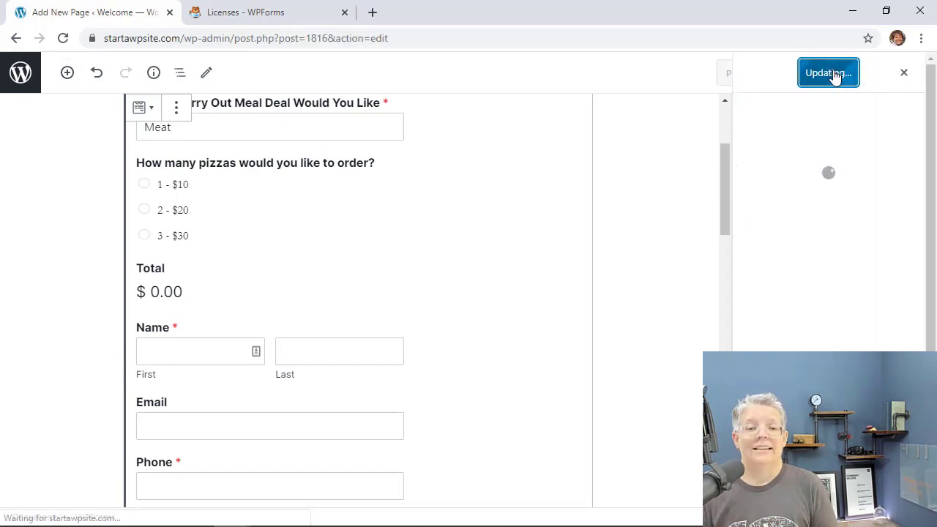
left_click(785, 223)
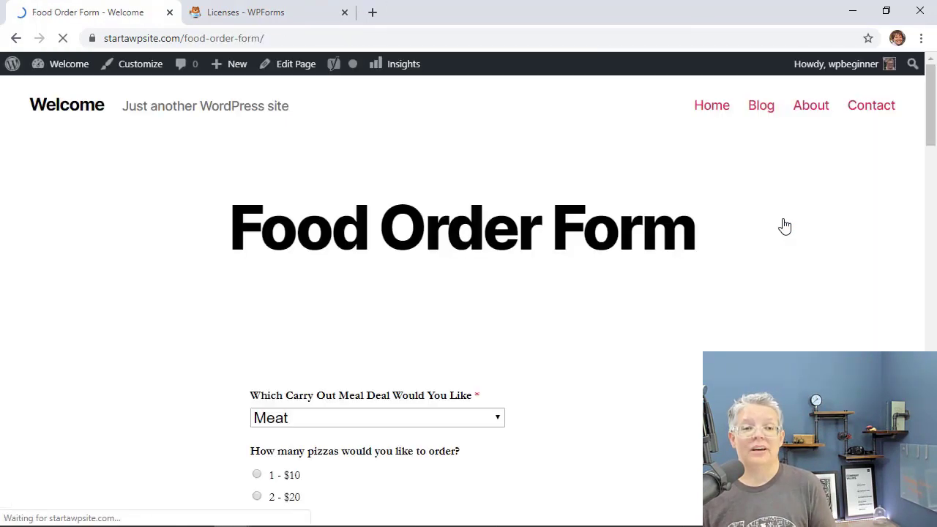
scroll(619, 303, "down", 4)
Pick the 1 - $10 option and check that Total shows $10.00.
left_click(256, 192)
scroll(556, 354, "up", 2)
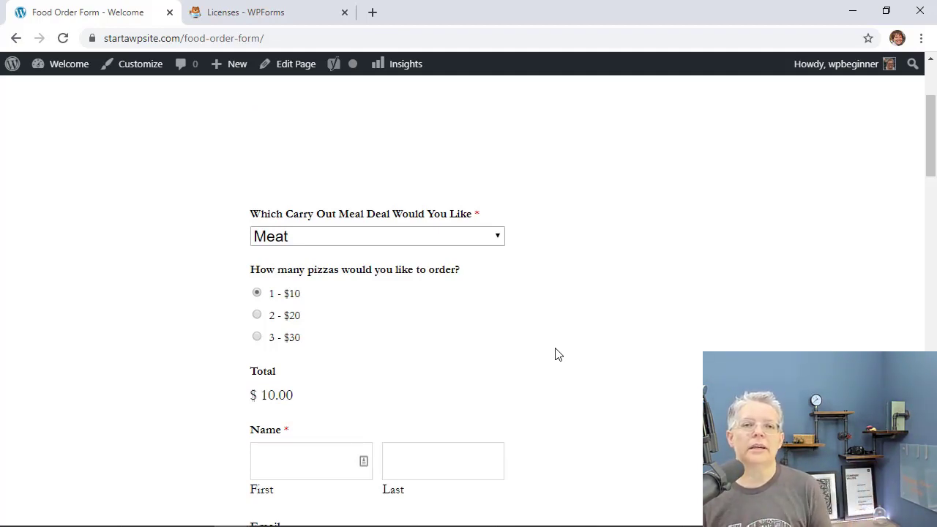
left_click(372, 13)
Go to seedprod.com and open its Showcase page.
type("see")
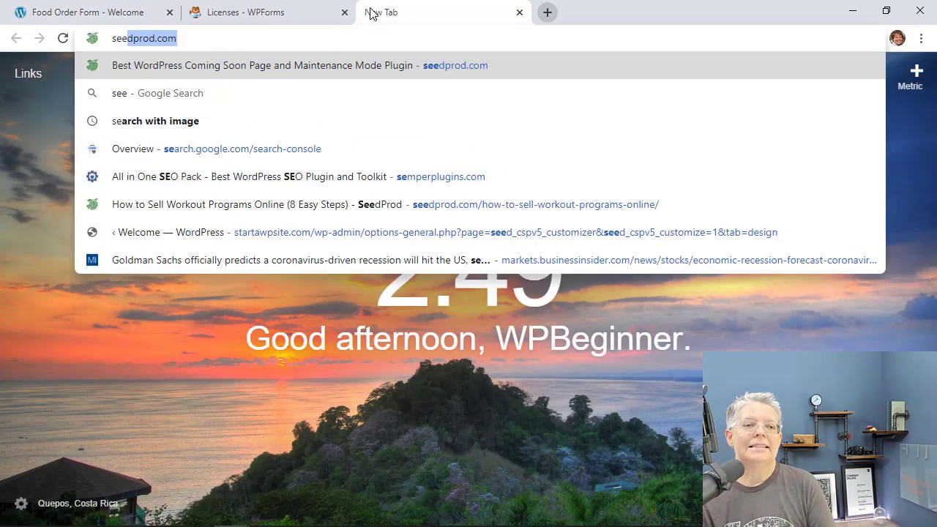
key("Return")
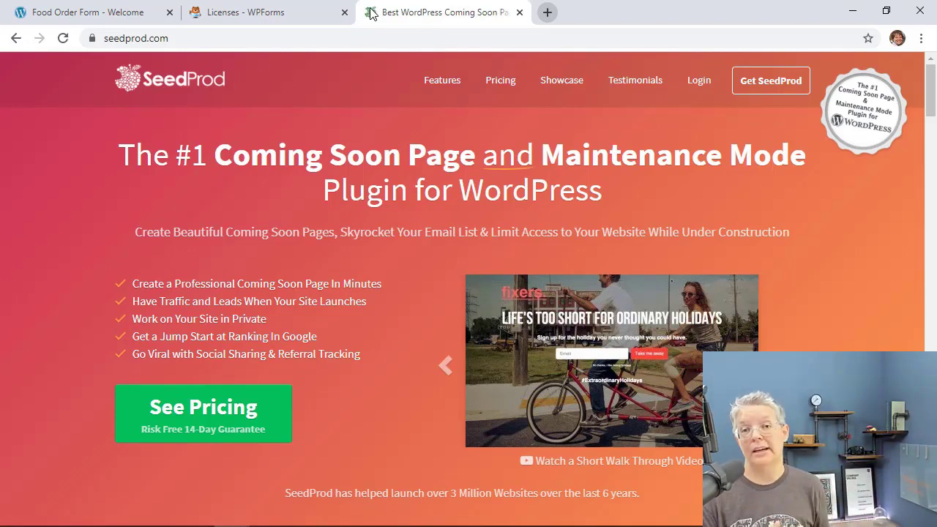
left_click(561, 85)
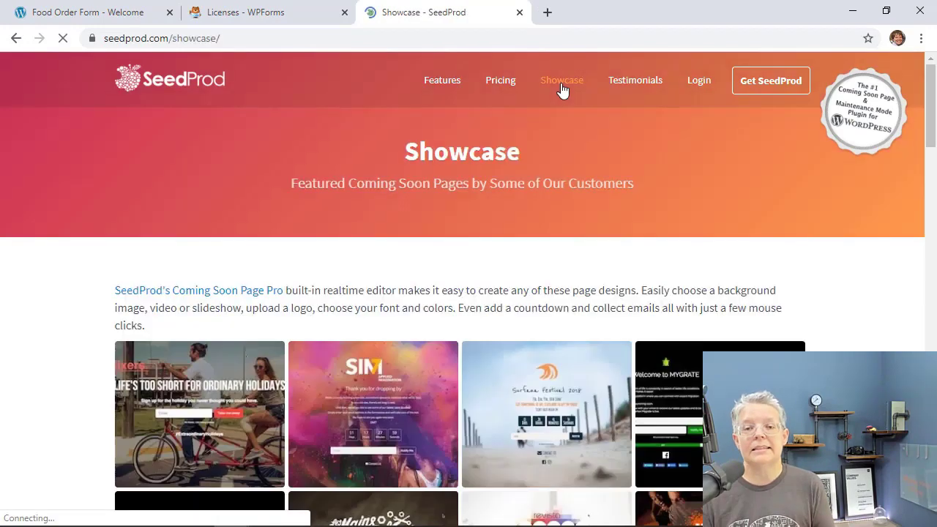
Preview the SIM7 coming-soon design enlarged, then close the preview.
scroll(562, 89, "down", 1)
scroll(562, 90, "down", 1)
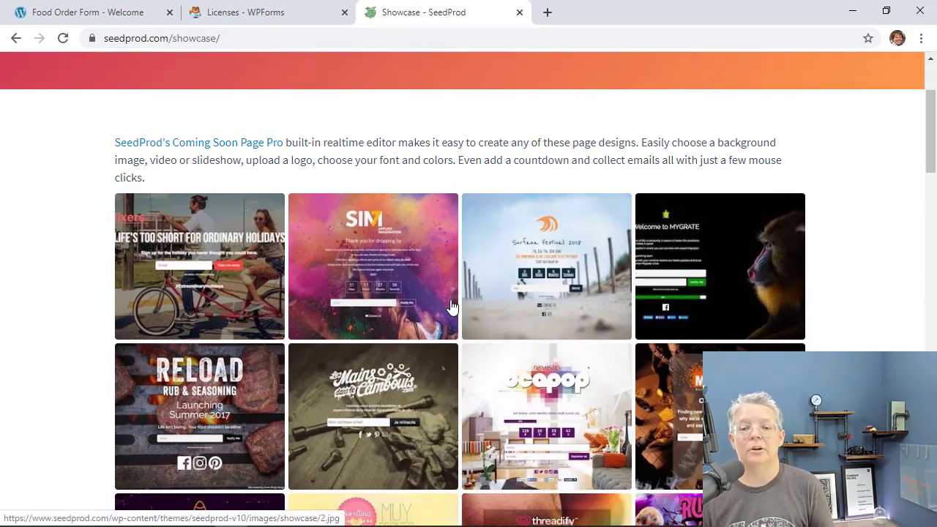
left_click(378, 296)
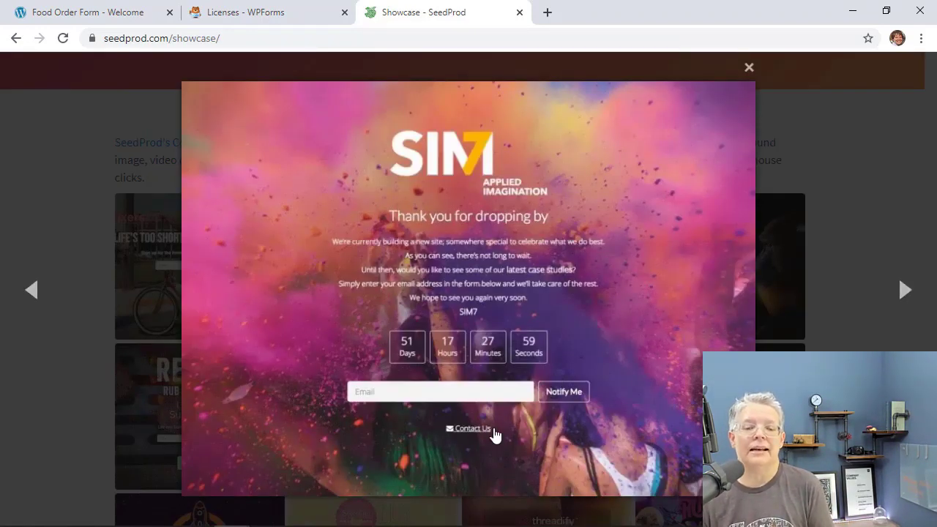
key("Escape")
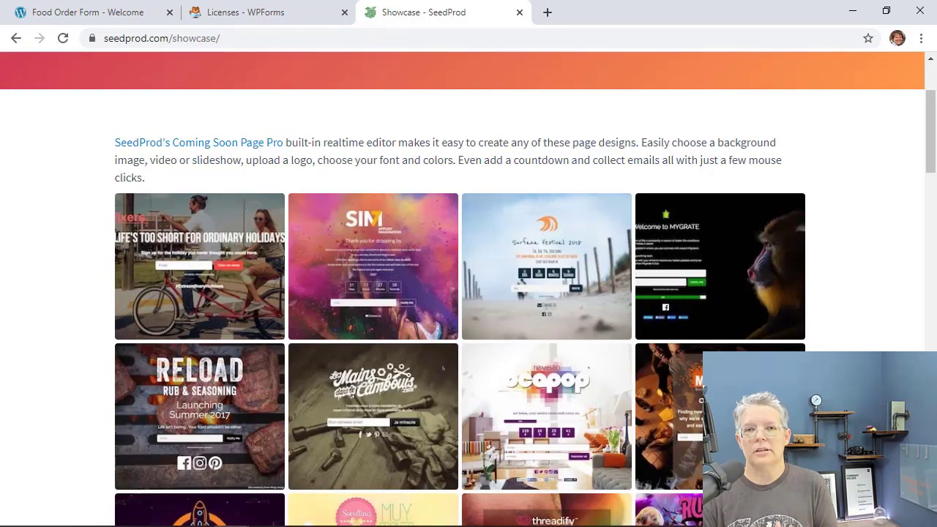